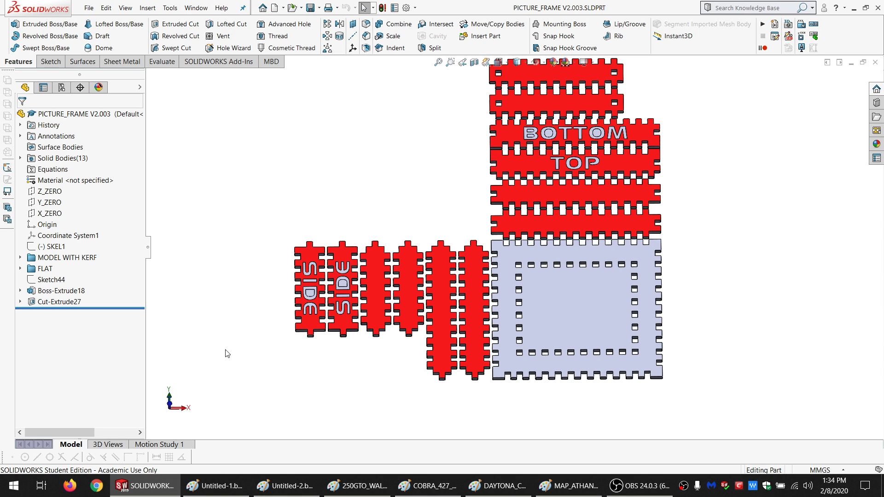
Switch to Paint and view the open photos of engraved picture frames, from Untitled-1 through 250GTO, COBRA, DAYTONA and MAP_ATHANASIUS_KIRCHER_1675.
{"action": "left_click", "coordinate": [221, 488]}
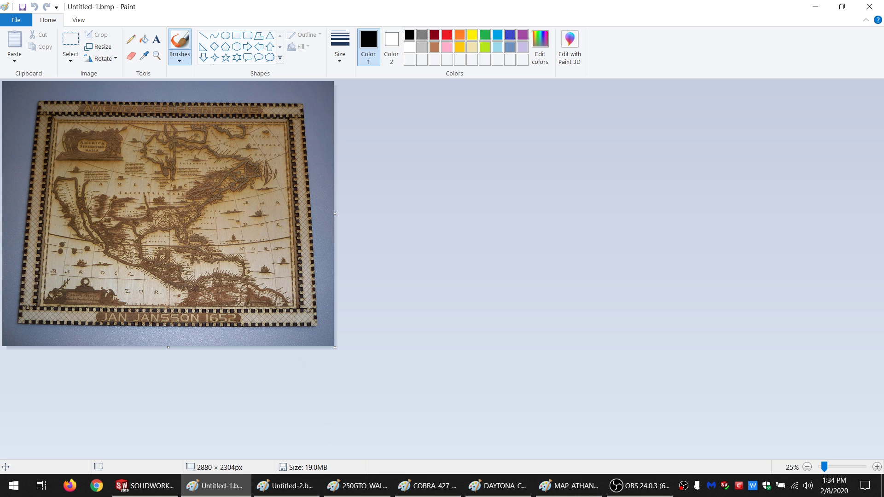
{"action": "left_click", "coordinate": [286, 485]}
{"action": "left_click", "coordinate": [346, 489]}
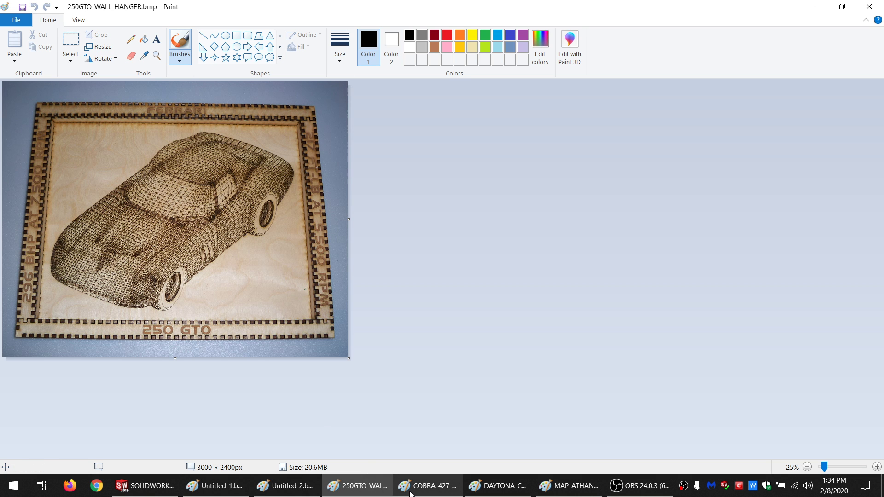
{"action": "left_click", "coordinate": [428, 488]}
{"action": "left_click", "coordinate": [498, 487]}
{"action": "left_click", "coordinate": [567, 491]}
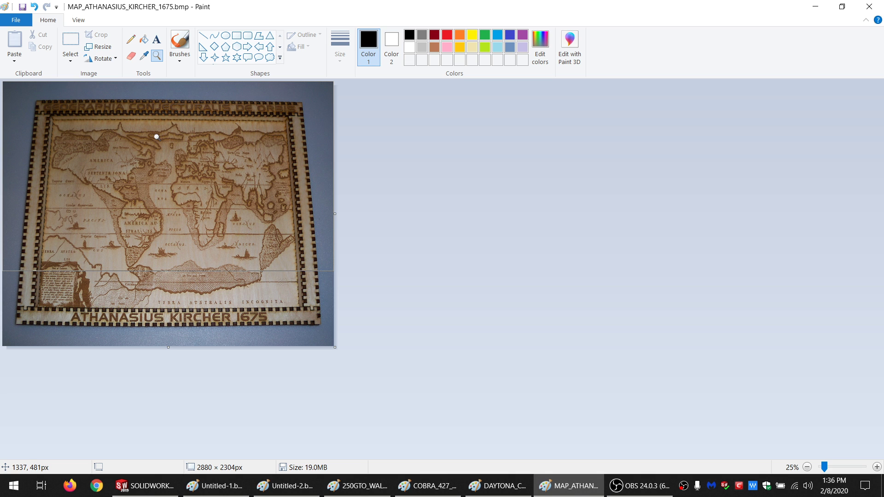
Switch to SOLIDWORKS and roll the picture frame part back to just after the SKEL1 sketch.
{"action": "left_click", "coordinate": [147, 485]}
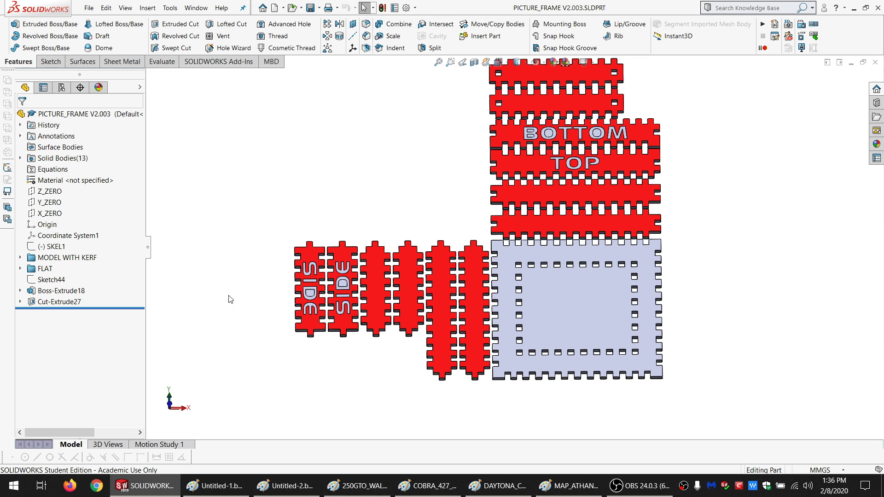
{"action": "scroll", "coordinate": [663, 167], "scroll_direction": "up", "scroll_amount": 3}
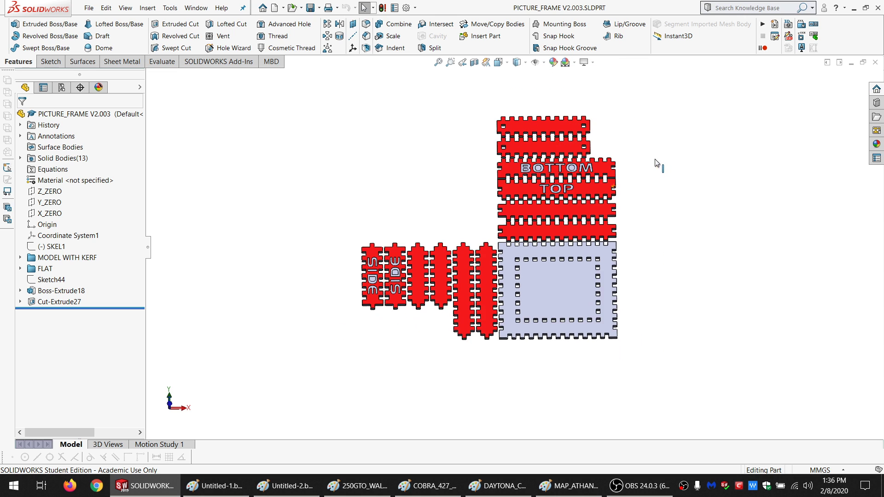
{"action": "scroll", "coordinate": [610, 180], "scroll_direction": "down", "scroll_amount": 3}
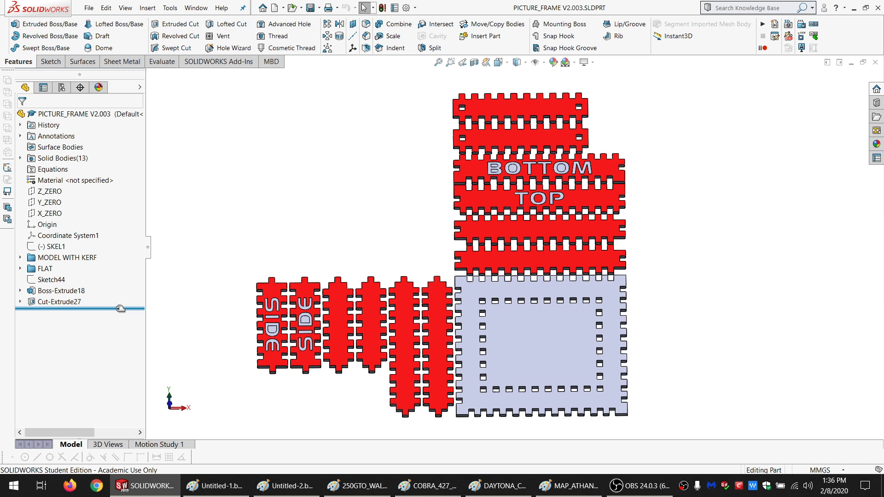
{"action": "left_click_drag", "start_coordinate": [120, 309], "coordinate": [114, 251]}
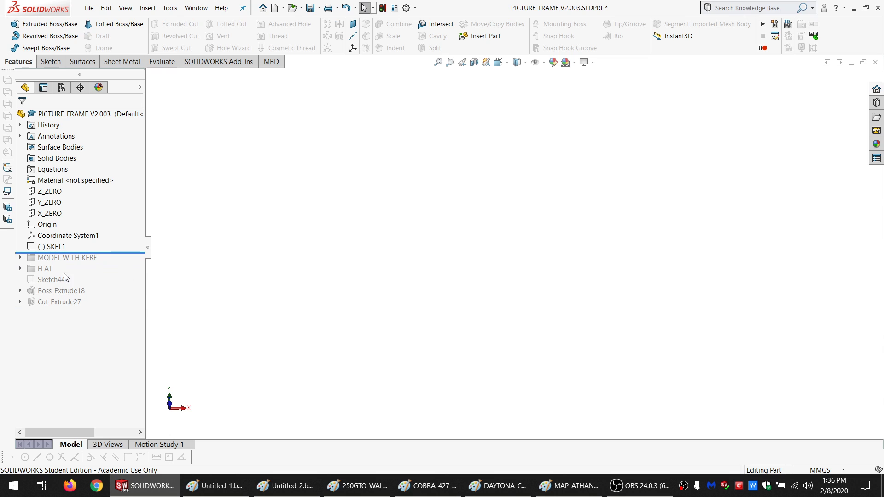
Show the SKEL1 skeleton sketch in the model view.
{"action": "left_click", "coordinate": [58, 247]}
{"action": "left_click", "coordinate": [70, 237]}
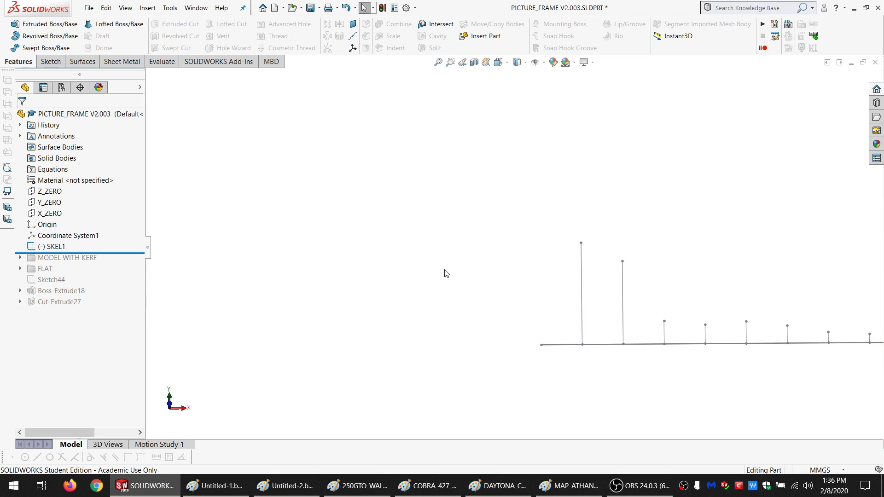
{"action": "scroll", "coordinate": [438, 274], "scroll_direction": "down", "scroll_amount": 1}
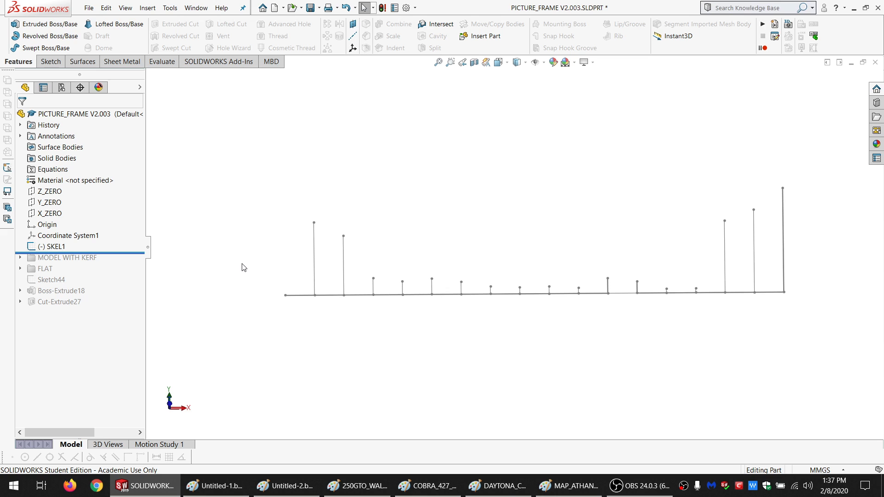
Open the SKEL1 sketch for editing and move the Y_TOOTH_WIDE dimension clear below the baseline.
{"action": "left_click", "coordinate": [55, 246]}
{"action": "left_click", "coordinate": [63, 215]}
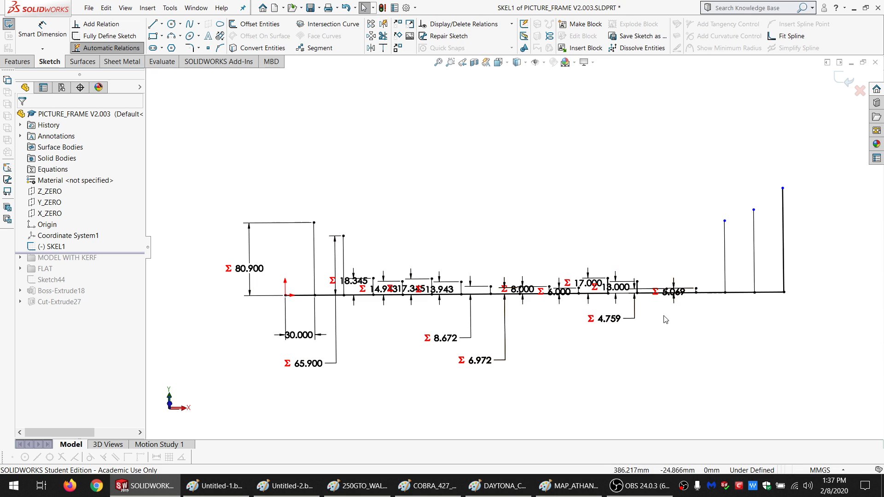
{"action": "left_click_drag", "start_coordinate": [673, 292], "coordinate": [661, 349]}
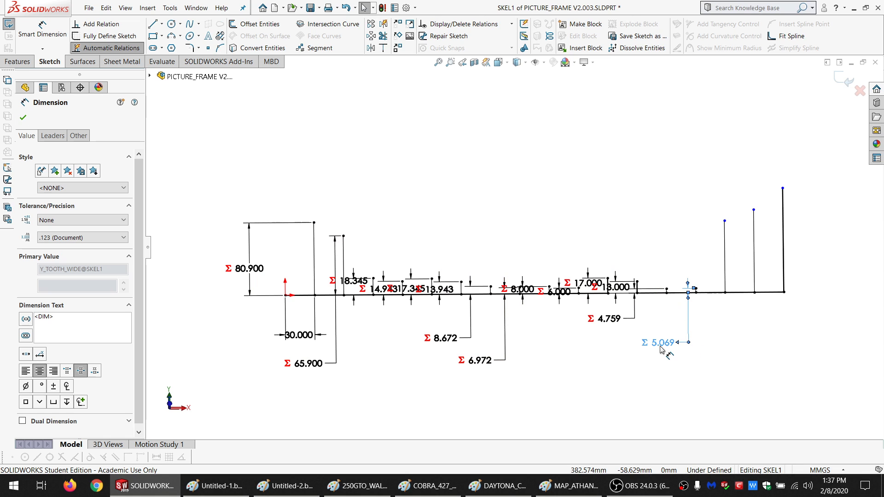
Inspect the equation driving the Y_TOOTH_WIDE dimension, keep it as is, and exit the SKEL1 sketch.
{"action": "double_click", "coordinate": [663, 343]}
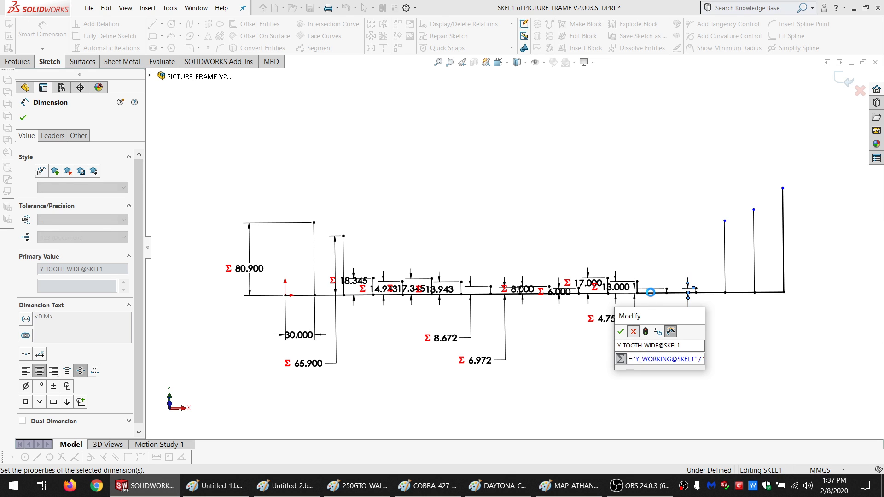
{"action": "left_click", "coordinate": [621, 331]}
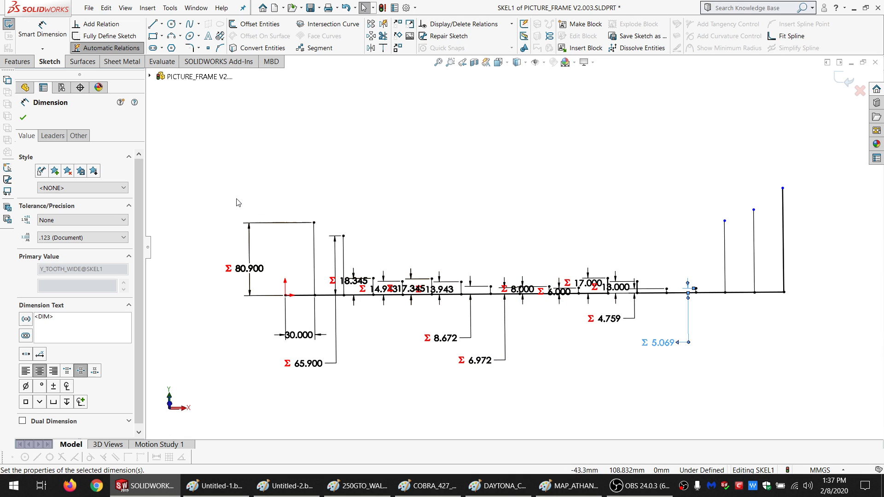
{"action": "left_click", "coordinate": [218, 196]}
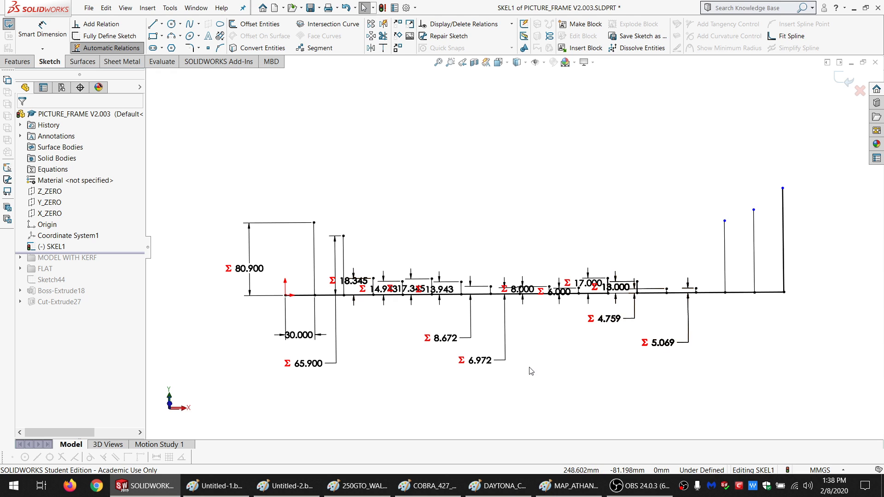
{"action": "left_click", "coordinate": [663, 344]}
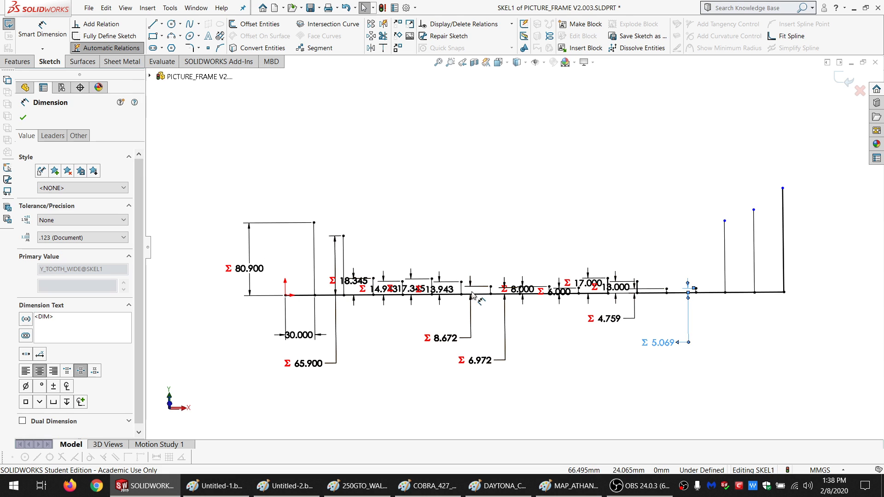
{"action": "left_click", "coordinate": [8, 25]}
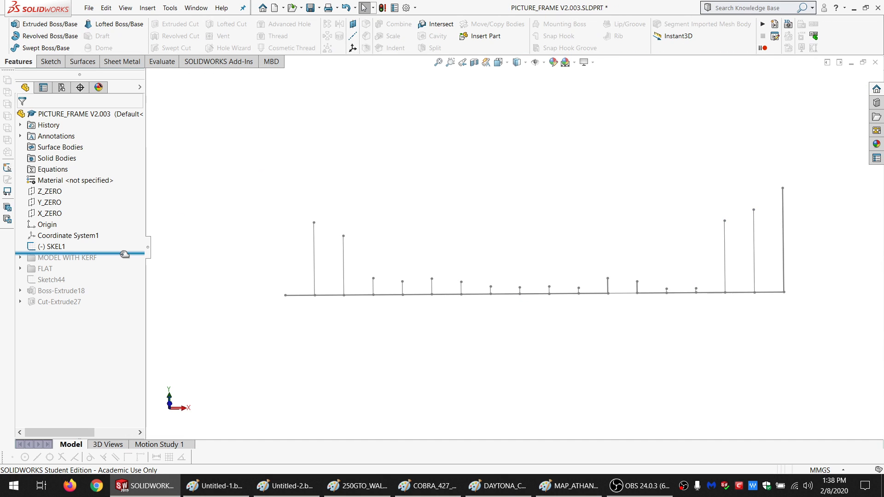
Roll the history forward past the MODEL WITH KERF folder and expand the folder to look through its features.
{"action": "left_click_drag", "start_coordinate": [123, 253], "coordinate": [125, 261]}
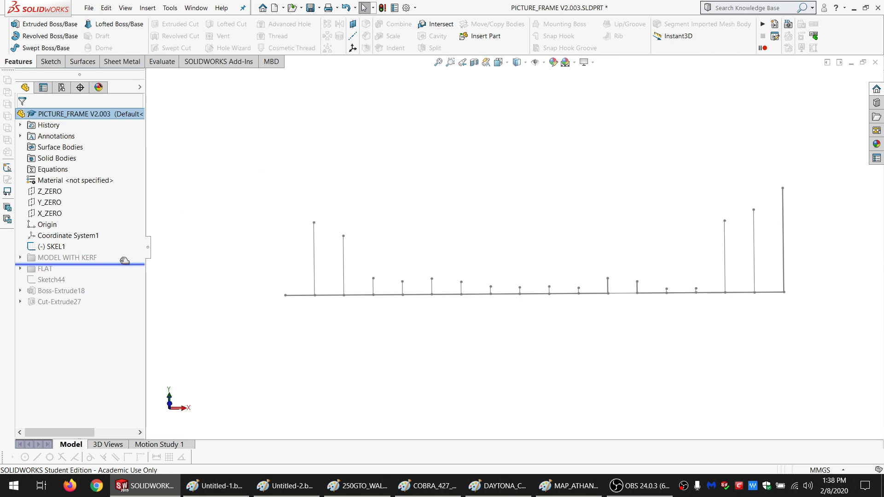
{"action": "left_click", "coordinate": [20, 258]}
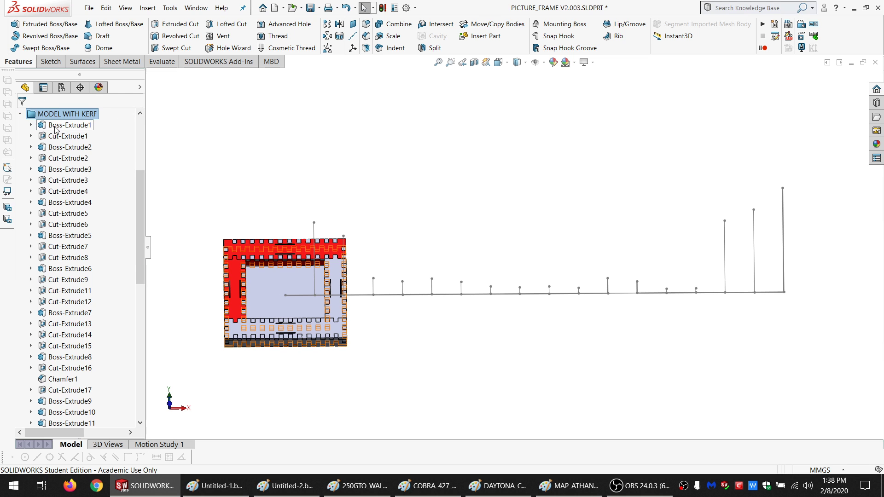
{"action": "left_click", "coordinate": [55, 129]}
{"action": "scroll", "coordinate": [115, 354], "scroll_direction": "down", "scroll_amount": 12}
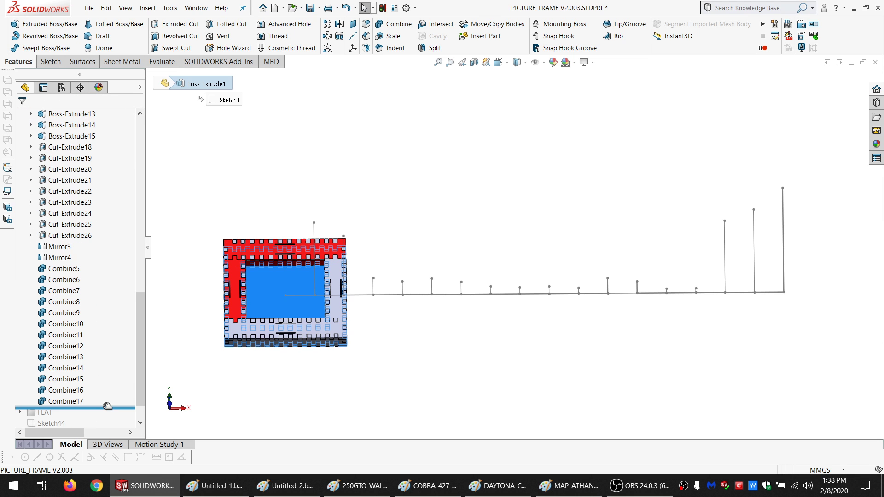
Roll the model back to just after Boss-Extrude1 and open that feature's sketch for editing.
{"action": "left_click_drag", "start_coordinate": [111, 409], "coordinate": [100, 201]}
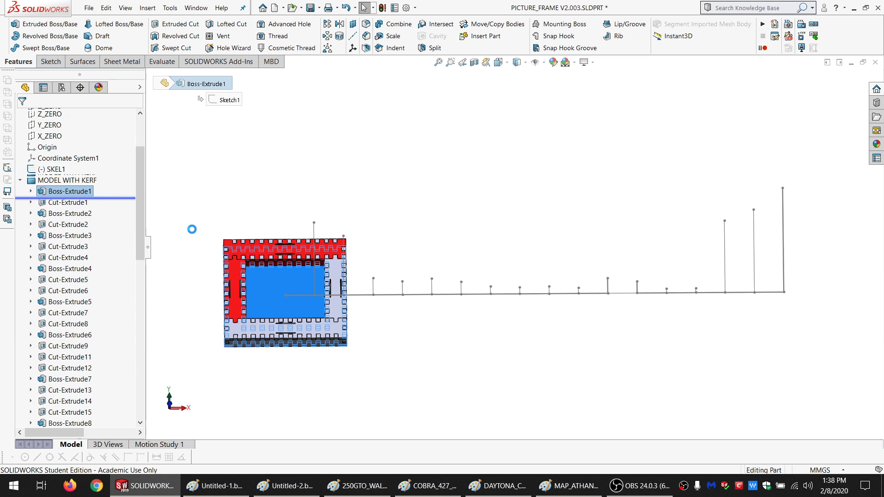
{"action": "scroll", "coordinate": [253, 280], "scroll_direction": "down", "scroll_amount": 3}
{"action": "left_click", "coordinate": [64, 191]}
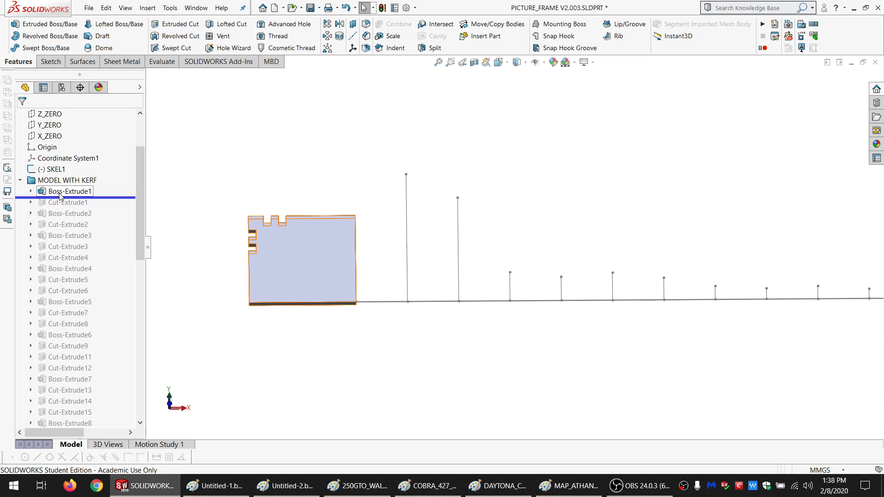
{"action": "left_click", "coordinate": [87, 168]}
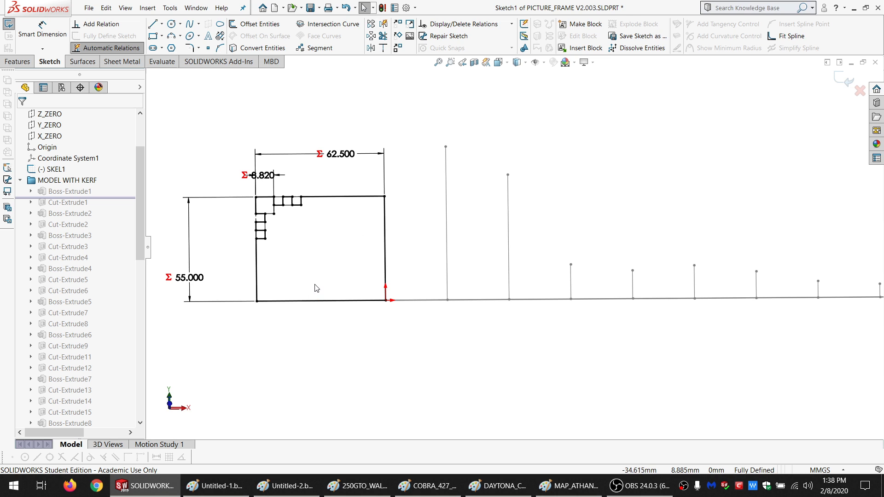
Move the corner tooth's horizontal dimension clear of its extension lines in Sketch1, and exit the sketch.
{"action": "scroll", "coordinate": [300, 287], "scroll_direction": "down", "scroll_amount": 2}
{"action": "scroll", "coordinate": [385, 239], "scroll_direction": "up", "scroll_amount": 1}
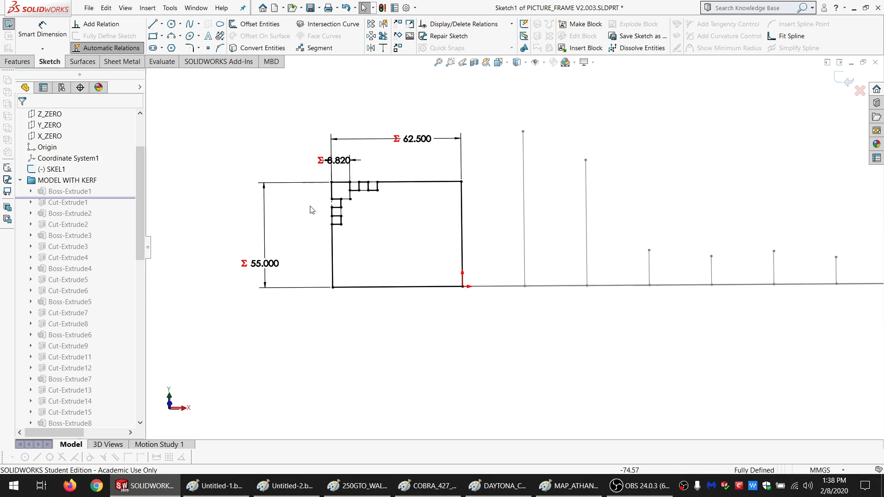
{"action": "scroll", "coordinate": [381, 214], "scroll_direction": "down", "scroll_amount": 1}
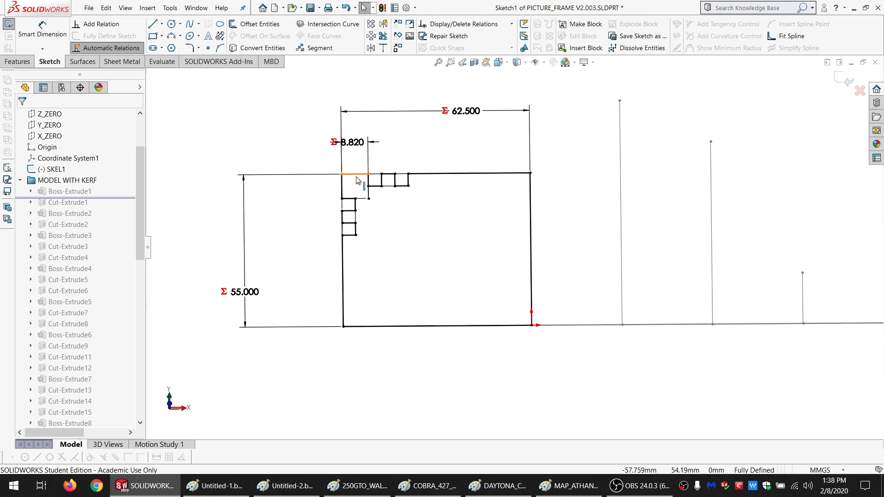
{"action": "left_click_drag", "start_coordinate": [345, 144], "coordinate": [317, 139]}
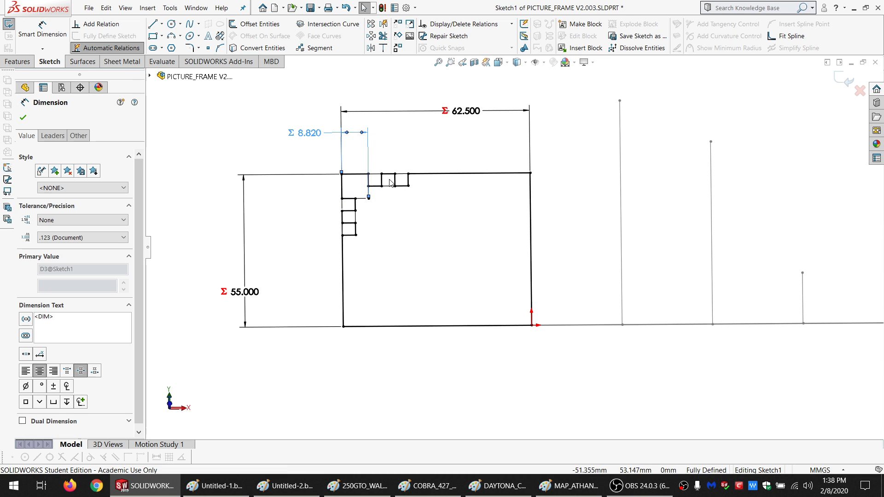
{"action": "key", "text": "Escape"}
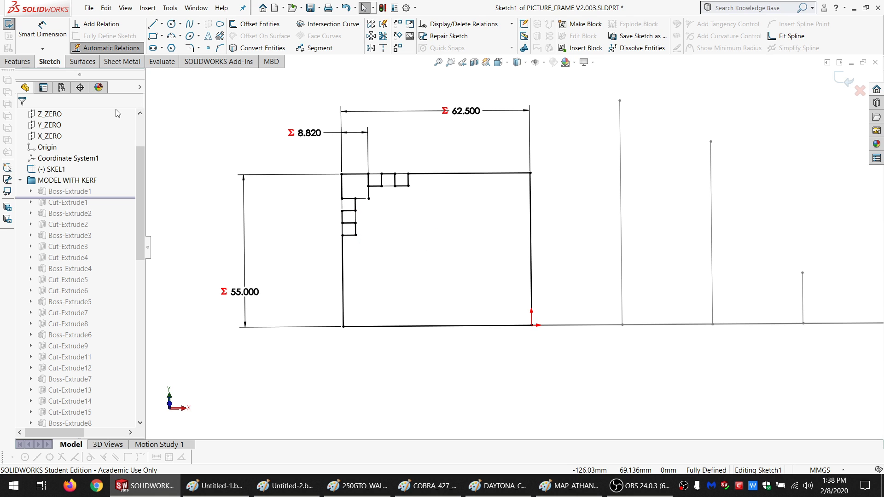
{"action": "left_click", "coordinate": [8, 26]}
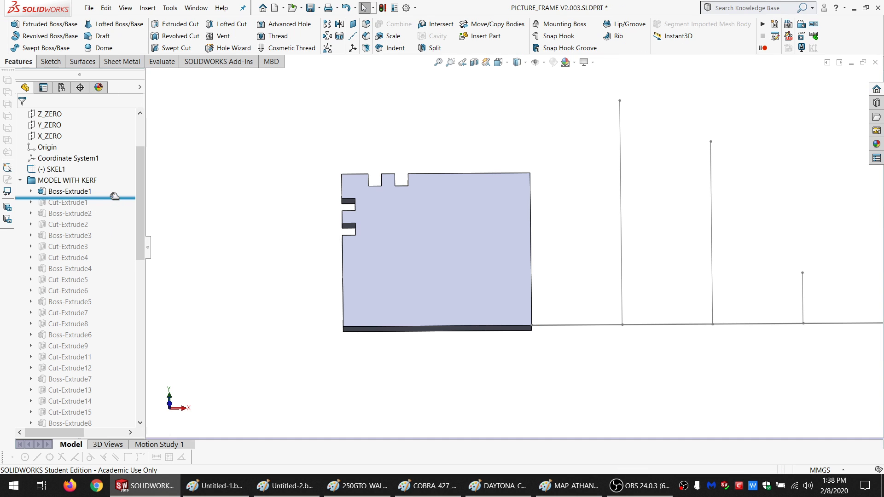
Roll the history forward to include Cut-Extrude1, and examine its notches and the SKEL1 sketch by highlighting each.
{"action": "left_click_drag", "start_coordinate": [114, 196], "coordinate": [115, 204]}
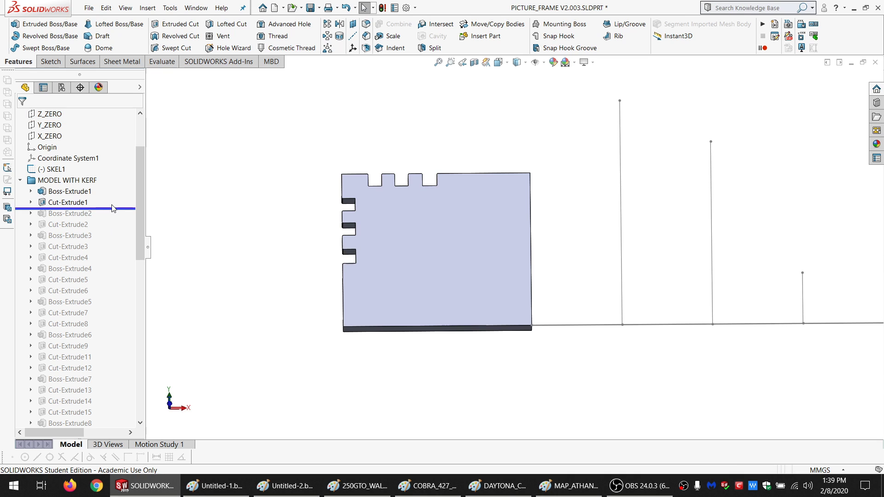
{"action": "left_click", "coordinate": [72, 203]}
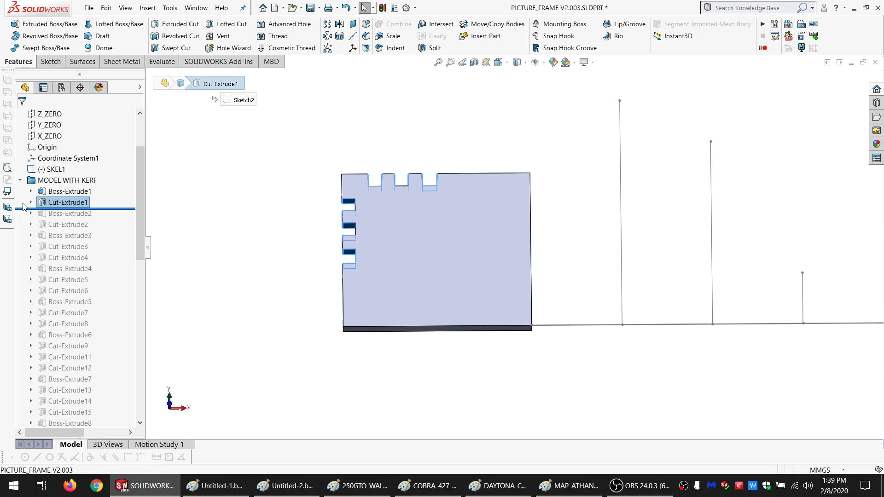
{"action": "left_click", "coordinate": [311, 278]}
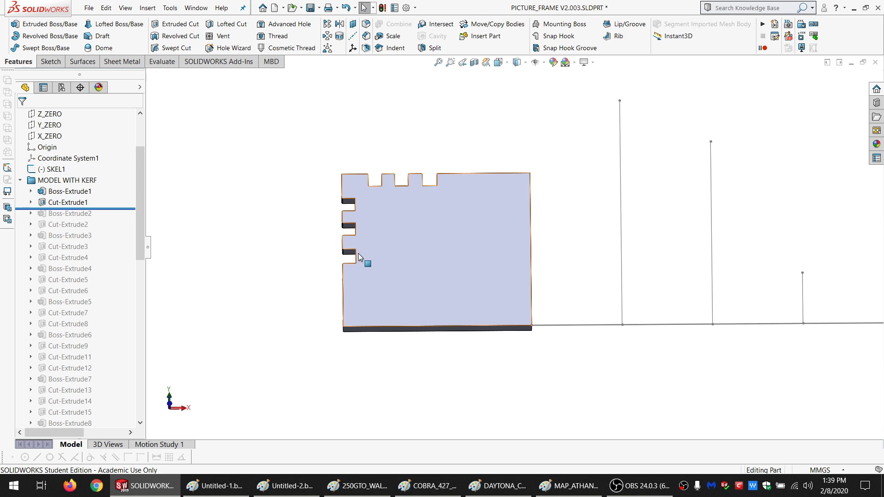
{"action": "left_click", "coordinate": [56, 169]}
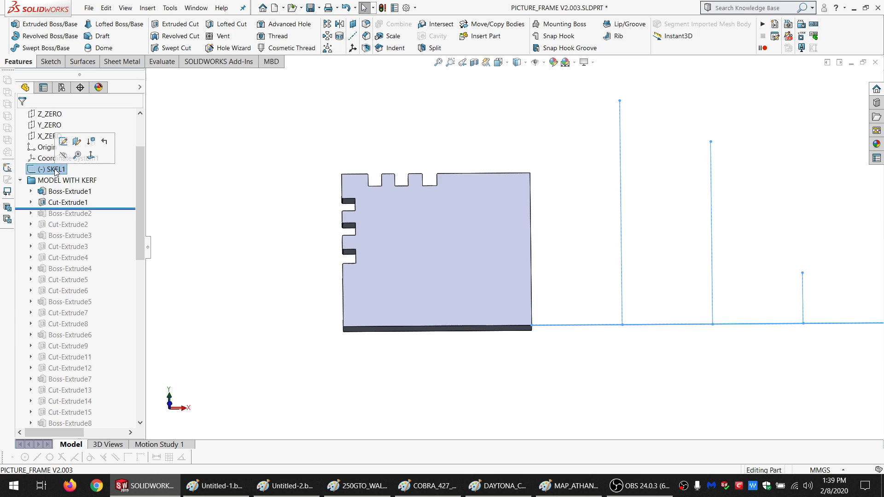
{"action": "left_click", "coordinate": [224, 201]}
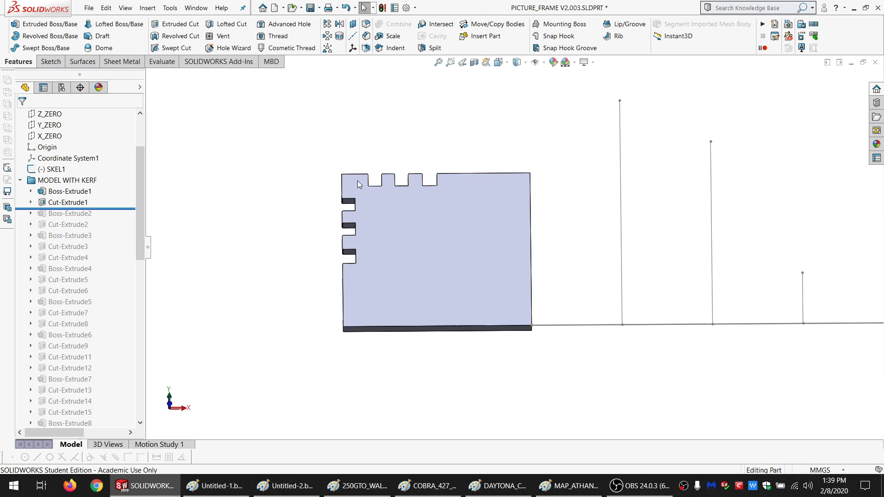
Roll the history forward to include Boss-Extrude2, the upright toothed side panel, and open its sketch for editing.
{"action": "left_click_drag", "start_coordinate": [111, 208], "coordinate": [109, 218]}
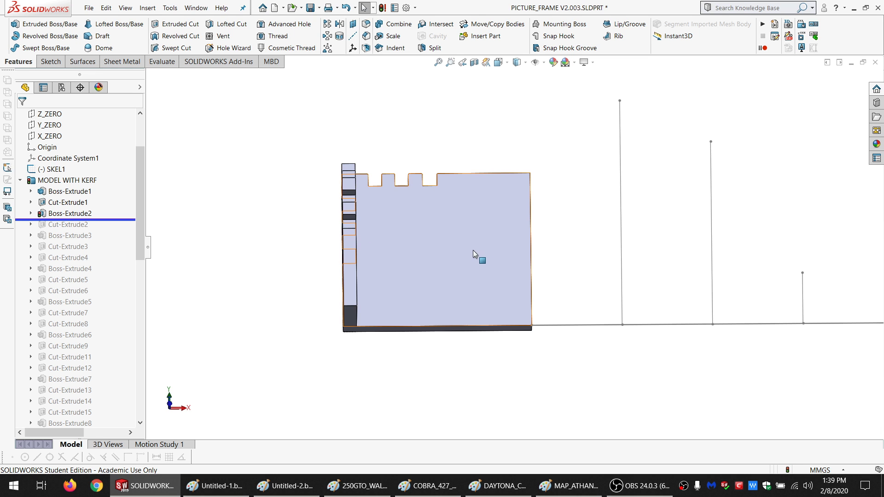
{"action": "middle_click_drag", "start_coordinate": [372, 303], "coordinate": [424, 263]}
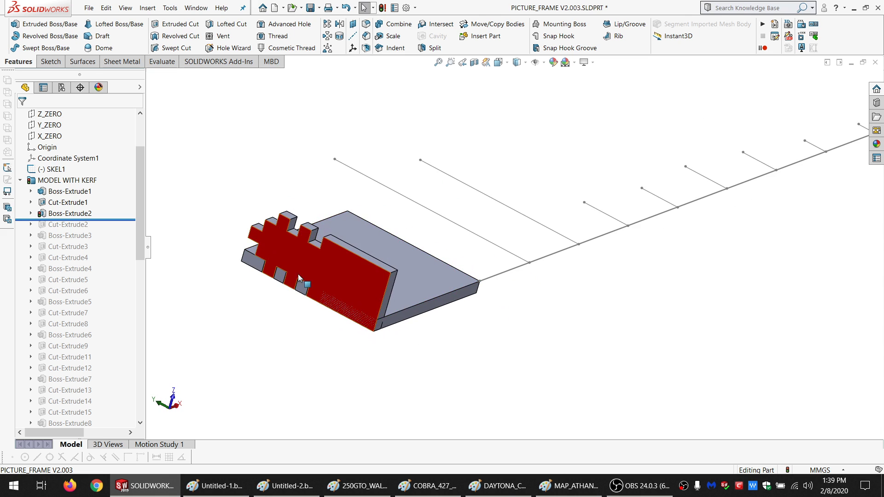
{"action": "scroll", "coordinate": [298, 279], "scroll_direction": "down", "scroll_amount": 3}
{"action": "middle_click_drag", "start_coordinate": [299, 278], "coordinate": [321, 251]}
{"action": "left_click", "coordinate": [64, 214]}
{"action": "left_click", "coordinate": [90, 191]}
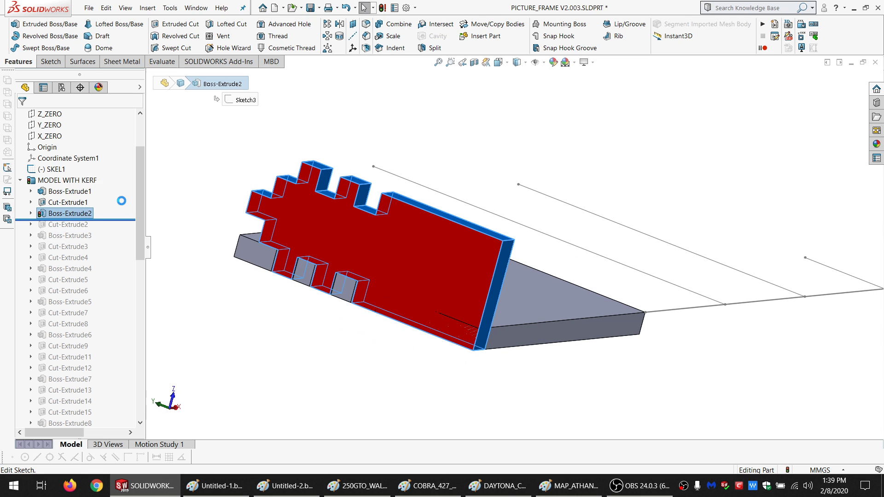
Examine the side panel profile in Sketch3 against the base plate by highlighting the plate's face and the SKEL1 sketch.
{"action": "middle_click_drag", "start_coordinate": [363, 281], "coordinate": [396, 305]}
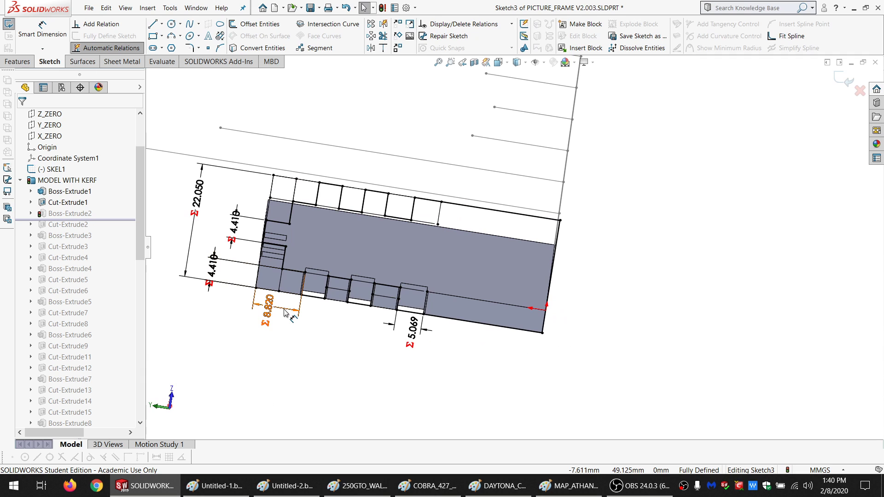
{"action": "left_click", "coordinate": [333, 245]}
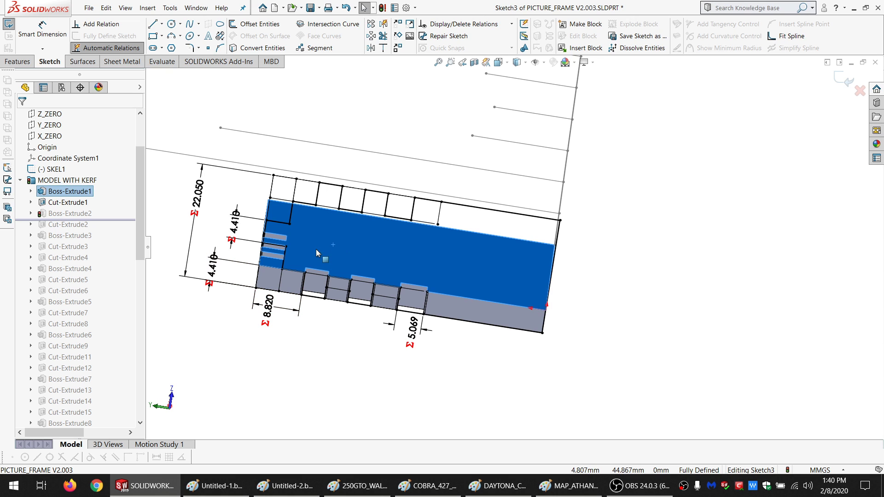
{"action": "left_click", "coordinate": [297, 366]}
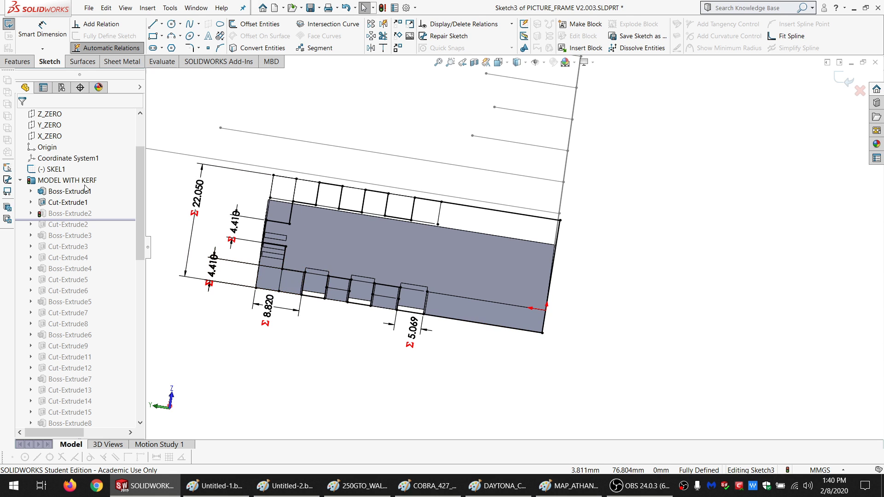
{"action": "left_click", "coordinate": [56, 171]}
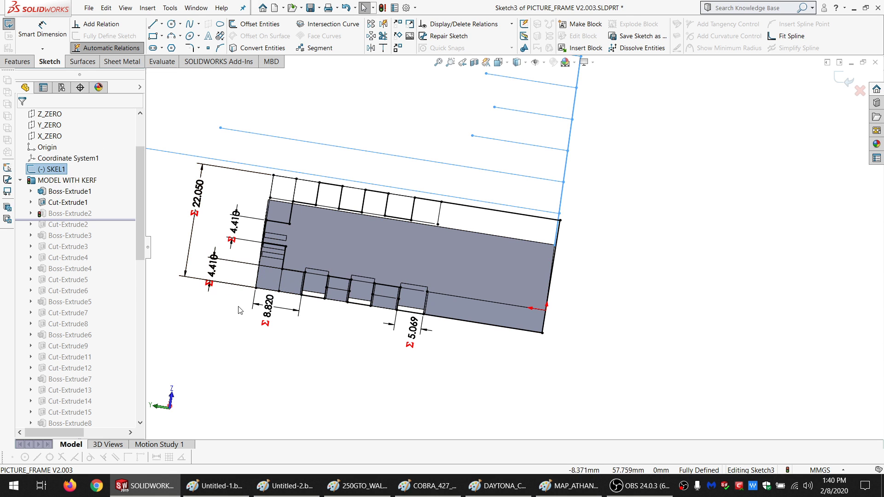
Review the file's configuration-specific properties such as MATL_THK and KERF, close them without changes, and clear the SKEL1 selection.
{"action": "left_click", "coordinate": [395, 8]}
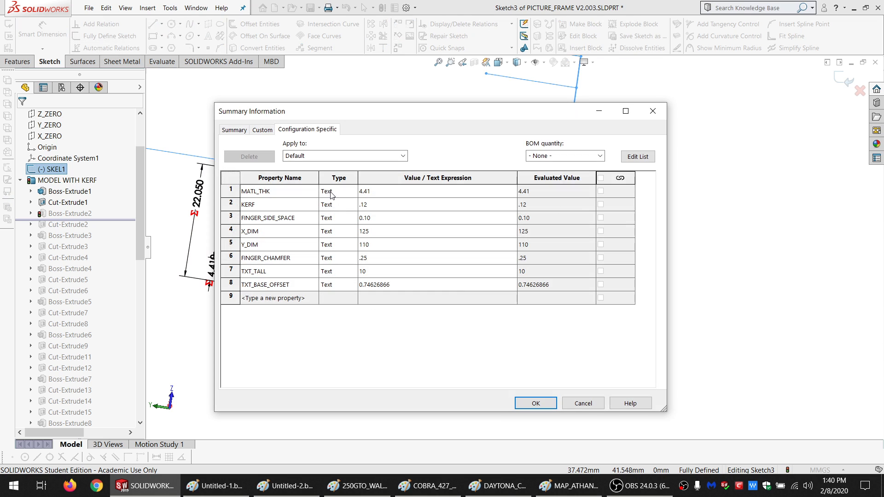
{"action": "left_click", "coordinate": [578, 403]}
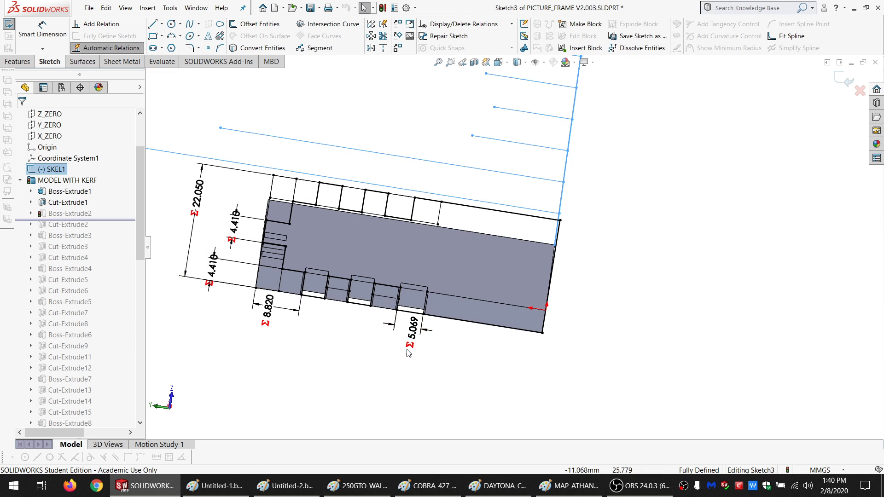
{"action": "left_click", "coordinate": [440, 379]}
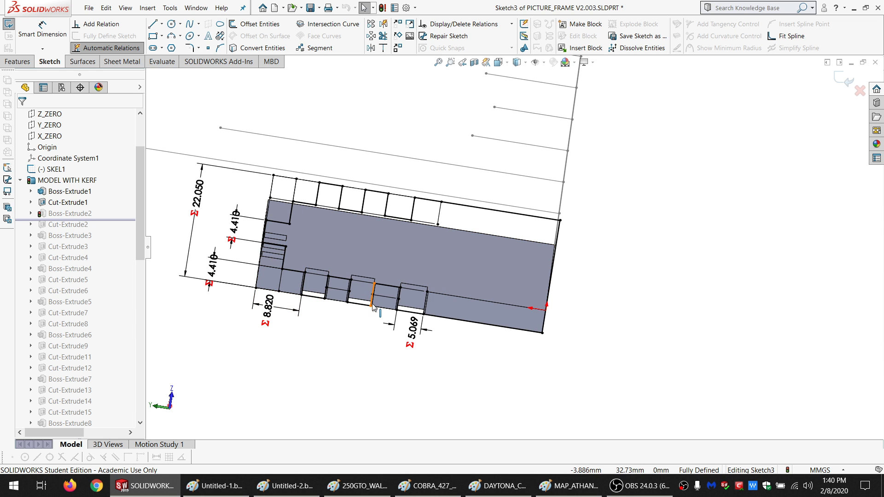
Inspect how the Sketch3 tooth profile fits the base plate's edge notches, highlight the plate's upper face, and exit the sketch.
{"action": "middle_click_drag", "start_coordinate": [372, 307], "coordinate": [338, 279]}
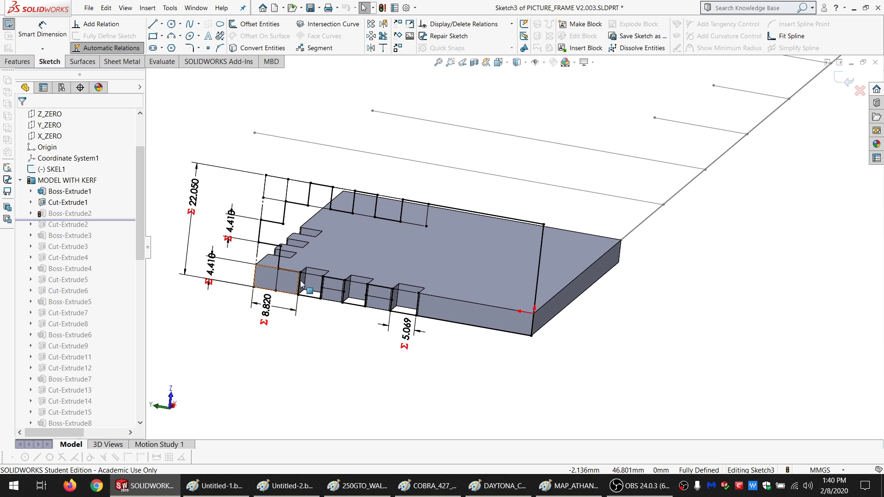
{"action": "scroll", "coordinate": [339, 280], "scroll_direction": "down", "scroll_amount": 3}
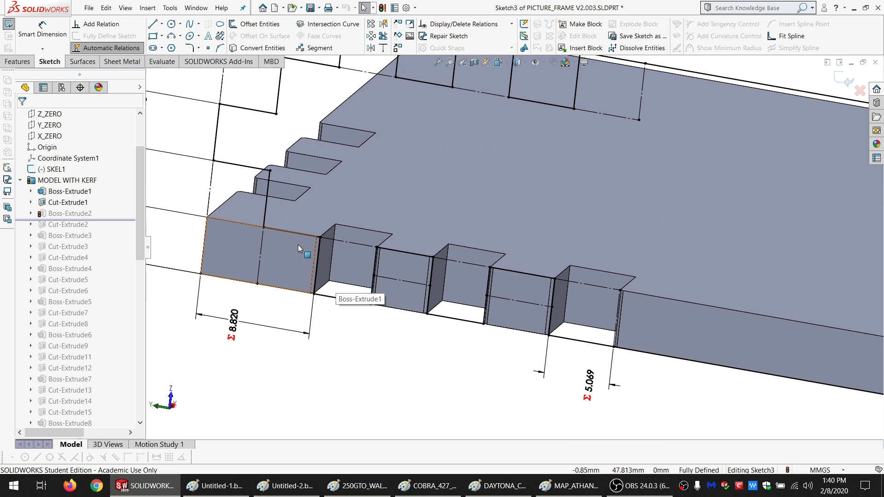
{"action": "scroll", "coordinate": [355, 273], "scroll_direction": "up", "scroll_amount": 3}
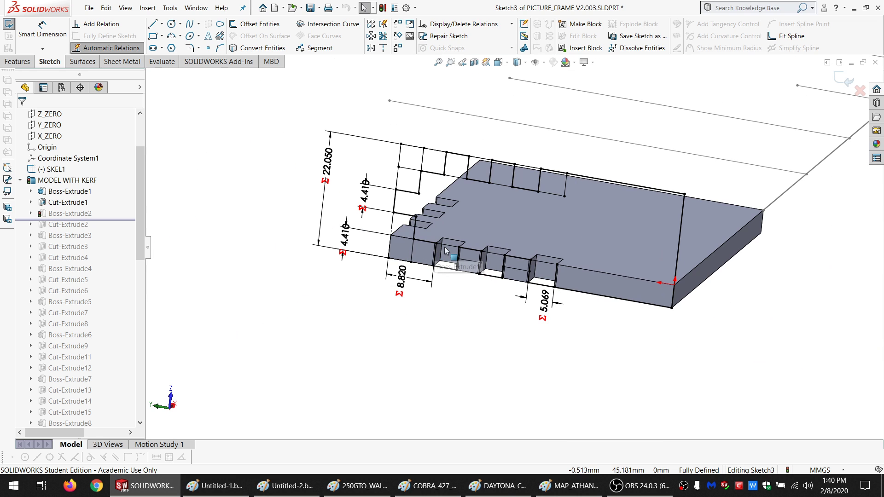
{"action": "left_click", "coordinate": [506, 224]}
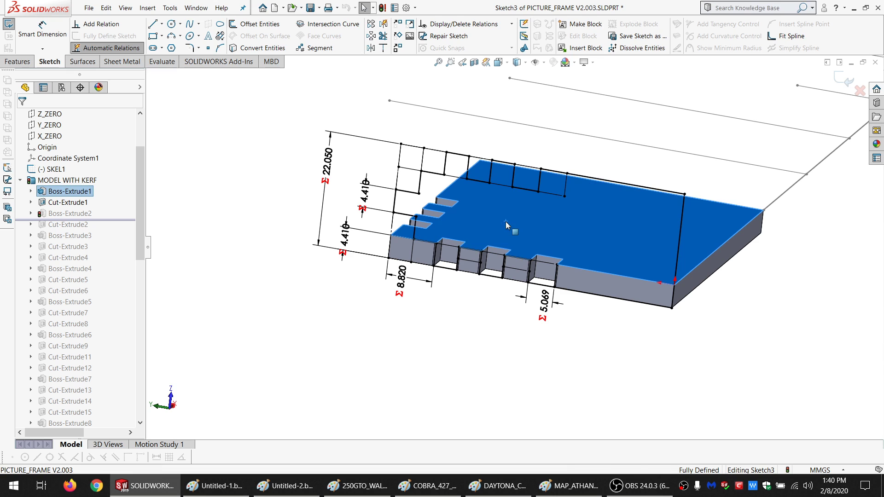
{"action": "left_click", "coordinate": [8, 28]}
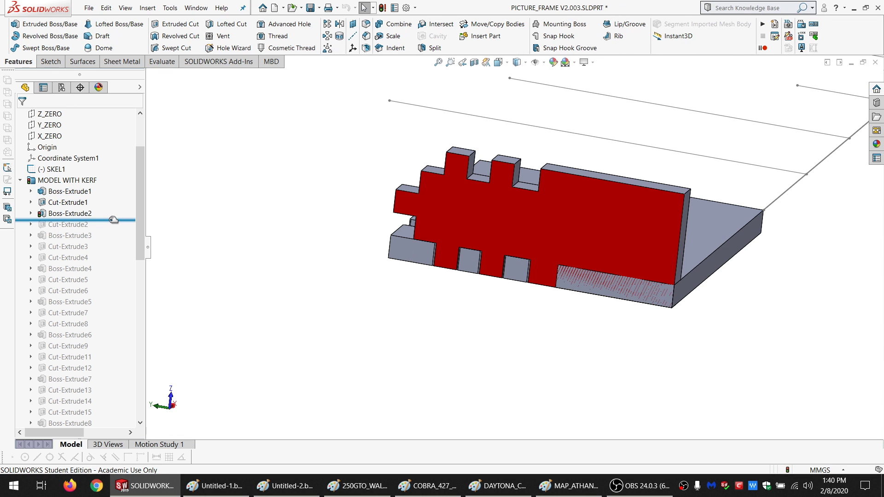
Roll the history forward to include Cut-Extrude2 on the side panel's teeth, and open its sketch for editing.
{"action": "left_click_drag", "start_coordinate": [114, 220], "coordinate": [113, 226]}
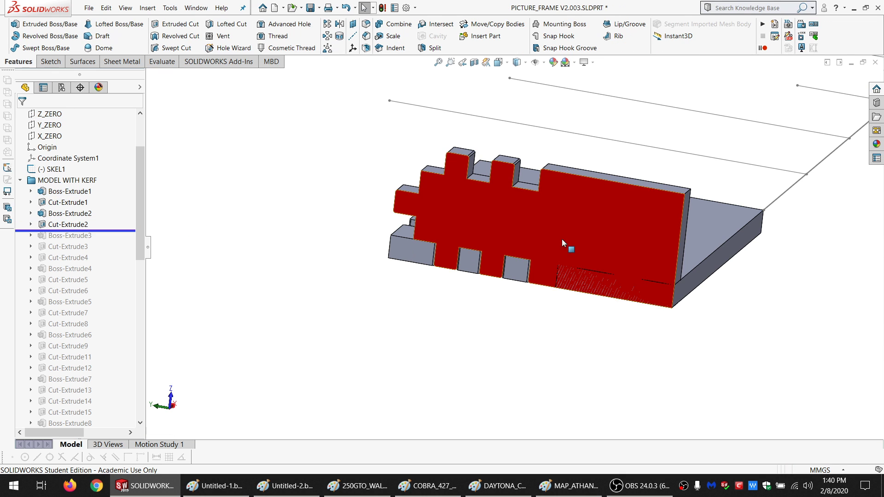
{"action": "scroll", "coordinate": [590, 239], "scroll_direction": "up", "scroll_amount": 1}
{"action": "scroll", "coordinate": [590, 239], "scroll_direction": "down", "scroll_amount": 1}
{"action": "left_click", "coordinate": [69, 225]}
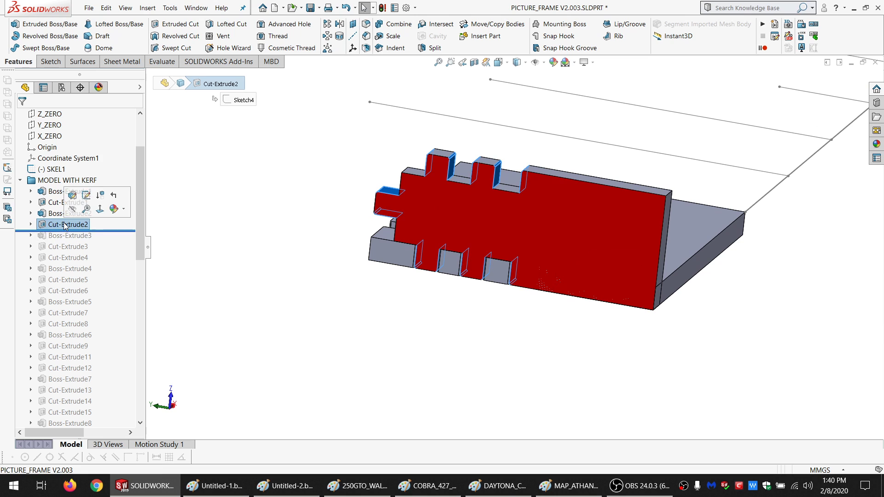
{"action": "left_click", "coordinate": [86, 189]}
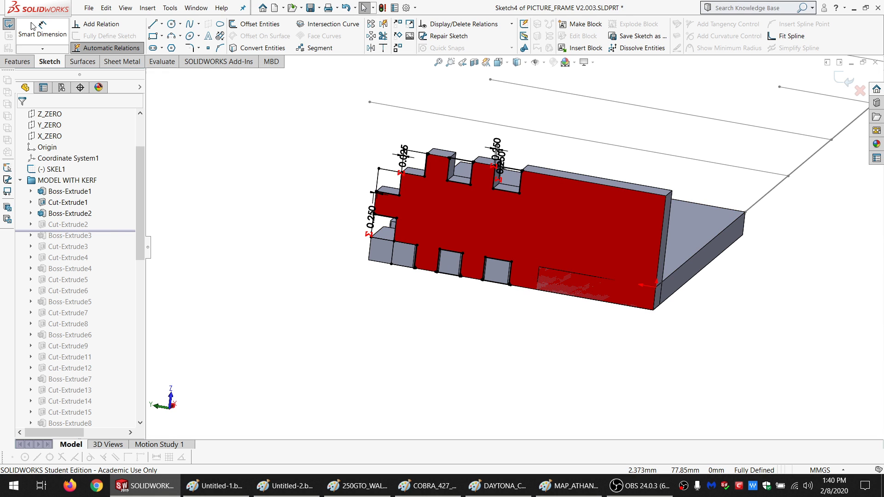
Roll the history back before Cut-Extrude2 to compare the uncut teeth, roll it forward again, and reopen the cut's sketch.
{"action": "left_click_drag", "start_coordinate": [114, 231], "coordinate": [121, 219]}
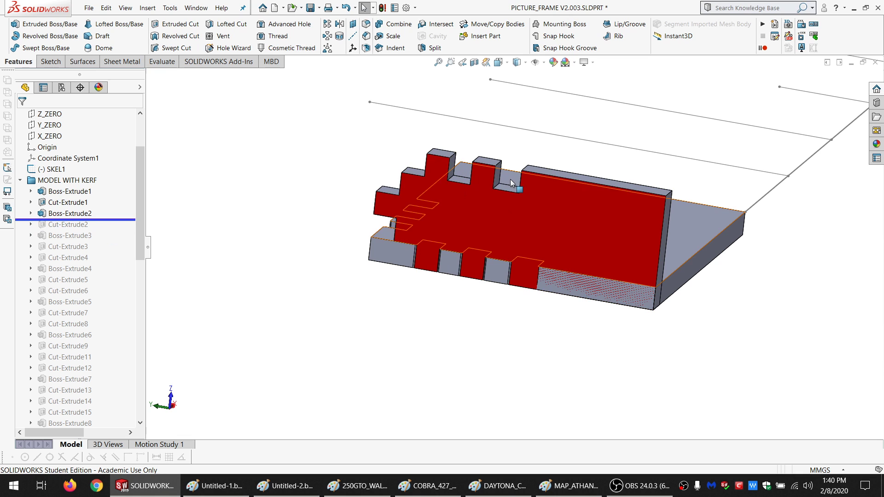
{"action": "left_click_drag", "start_coordinate": [129, 219], "coordinate": [128, 227]}
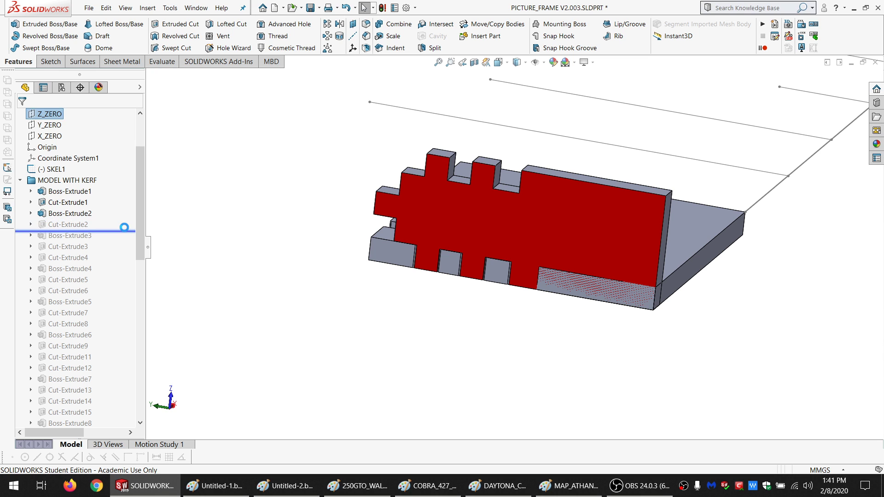
{"action": "left_click", "coordinate": [69, 224]}
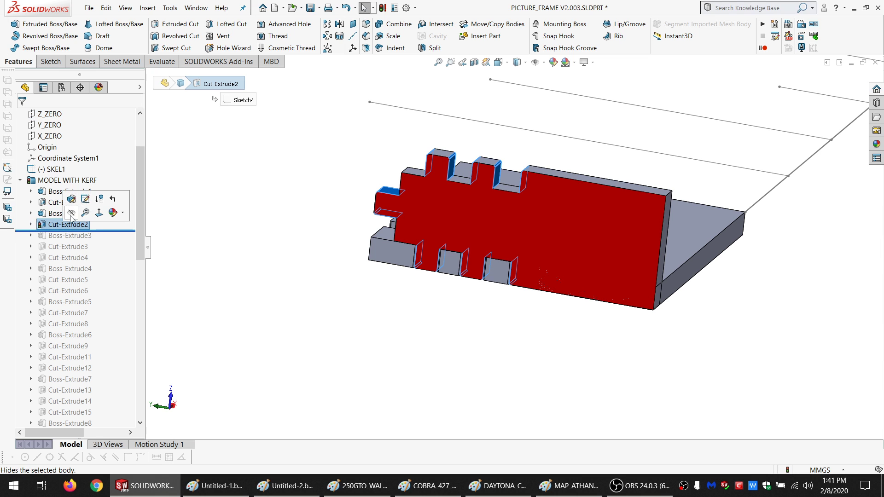
{"action": "left_click", "coordinate": [85, 199]}
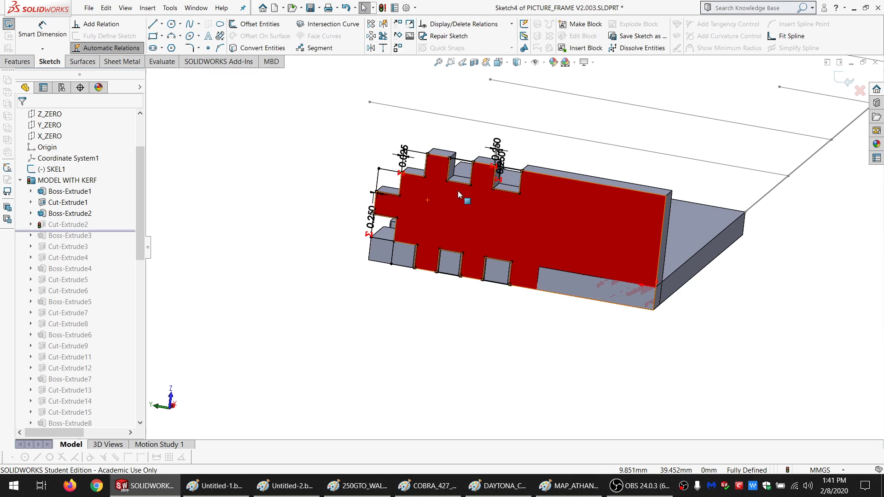
Inspect an upper tooth's corners in Sketch4 and check the FINGER_SIDE_SPACE file property, closing the properties without changes.
{"action": "scroll", "coordinate": [457, 191], "scroll_direction": "down", "scroll_amount": 10}
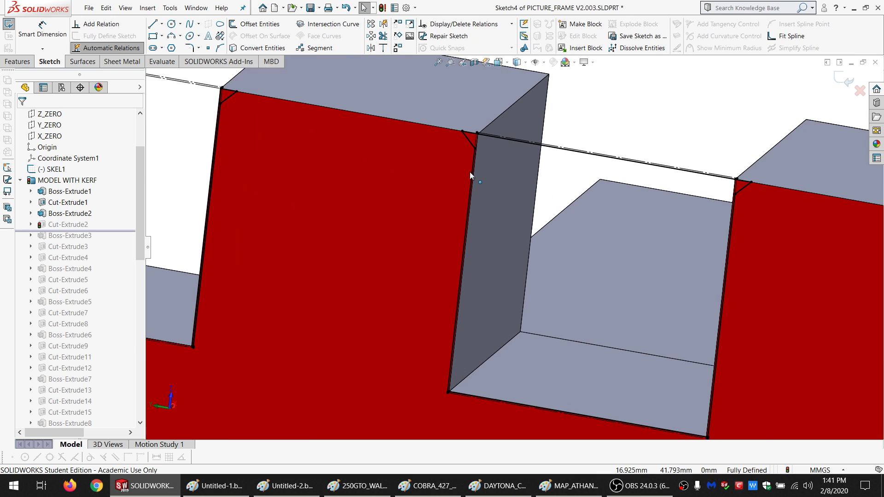
{"action": "scroll", "coordinate": [470, 172], "scroll_direction": "down", "scroll_amount": 2}
{"action": "left_click", "coordinate": [398, 10]}
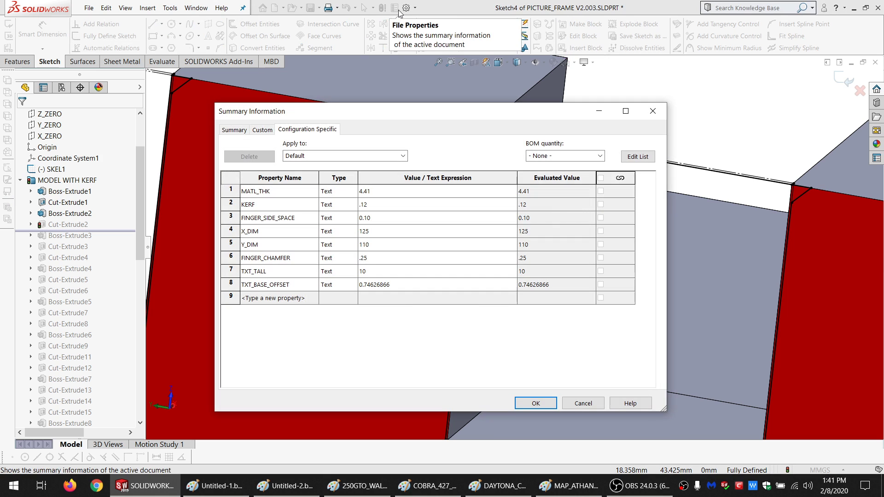
{"action": "left_click", "coordinate": [278, 218]}
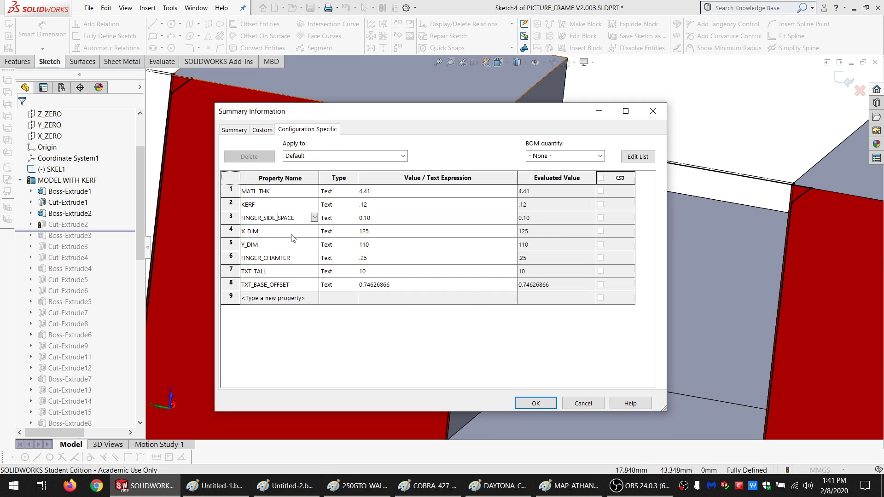
{"action": "left_click", "coordinate": [392, 222]}
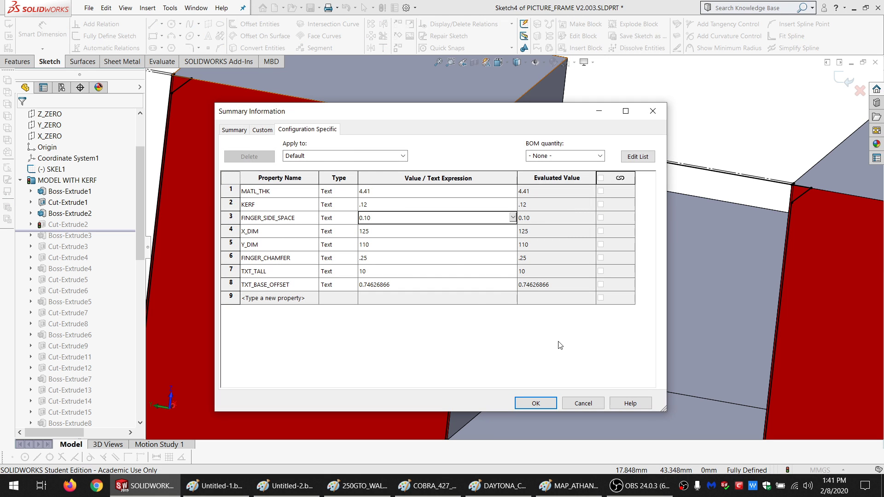
{"action": "left_click", "coordinate": [583, 404]}
Examine the chamfer and side clearance lines at the tooth corner in Sketch4, highlight the panel face, and exit the sketch.
{"action": "scroll", "coordinate": [484, 162], "scroll_direction": "down", "scroll_amount": 3}
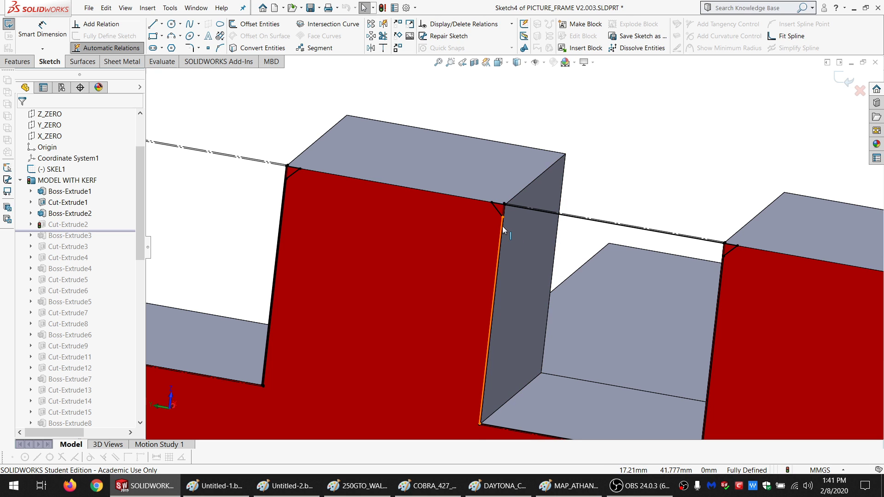
{"action": "scroll", "coordinate": [502, 250], "scroll_direction": "down", "scroll_amount": 5}
{"action": "scroll", "coordinate": [510, 184], "scroll_direction": "down", "scroll_amount": 4}
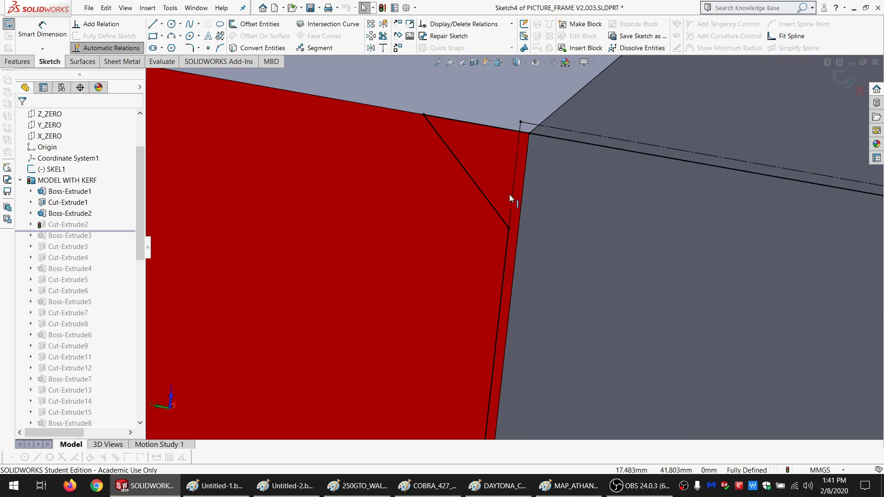
{"action": "left_click", "coordinate": [513, 262]}
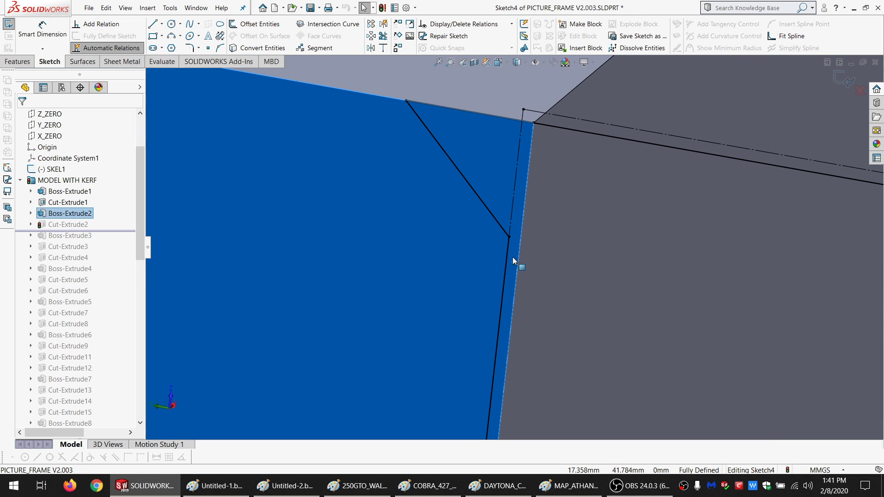
{"action": "scroll", "coordinate": [528, 247], "scroll_direction": "up", "scroll_amount": 2}
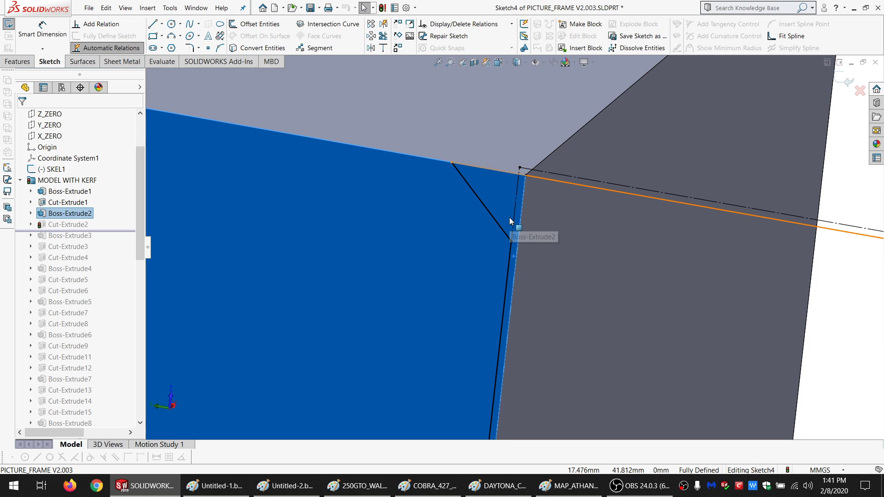
{"action": "scroll", "coordinate": [512, 226], "scroll_direction": "up", "scroll_amount": 6}
{"action": "key", "text": "Escape"}
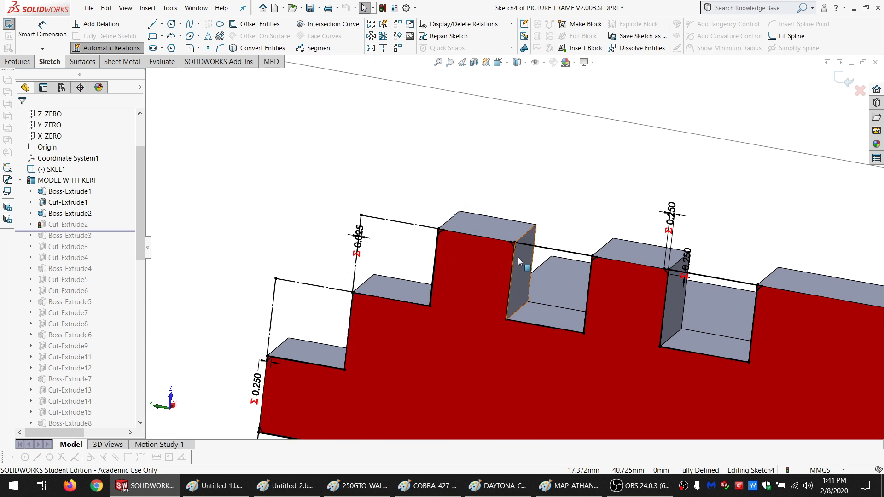
{"action": "scroll", "coordinate": [518, 261], "scroll_direction": "up", "scroll_amount": 3}
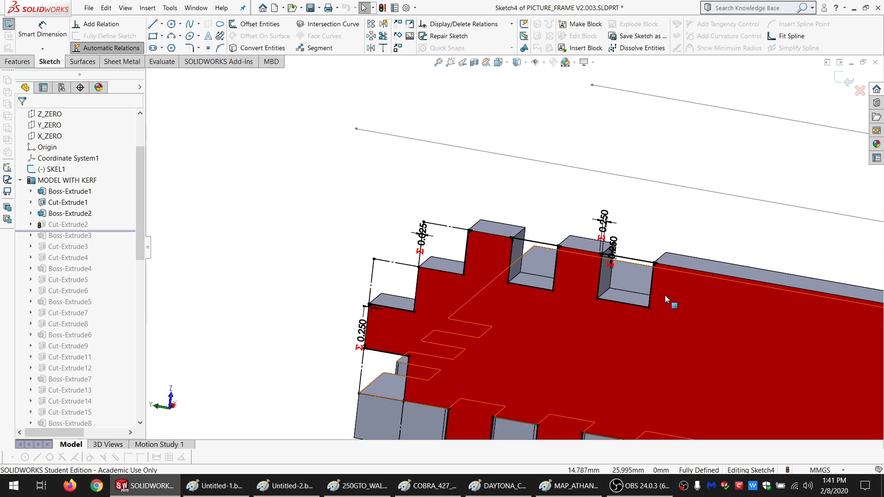
{"action": "scroll", "coordinate": [594, 326], "scroll_direction": "up", "scroll_amount": 2}
{"action": "scroll", "coordinate": [564, 366], "scroll_direction": "down", "scroll_amount": 1}
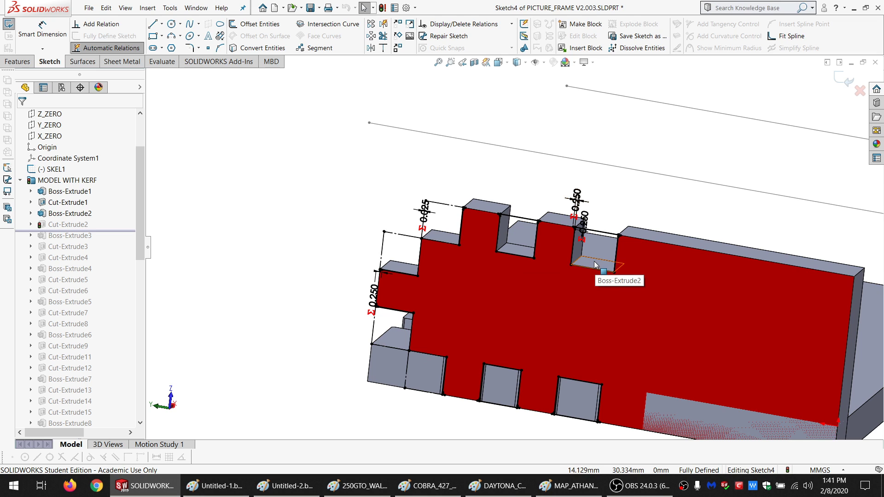
{"action": "left_click", "coordinate": [12, 26]}
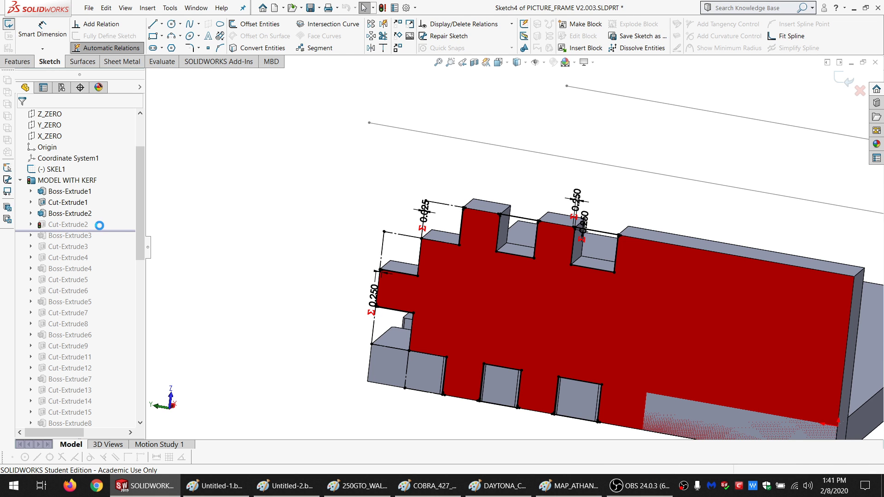
Roll the history forward through Boss-Extrude3, Cut-Extrude3 and Cut-Extrude4, and view the second side panel's corner joint.
{"action": "left_click_drag", "start_coordinate": [115, 230], "coordinate": [116, 238]}
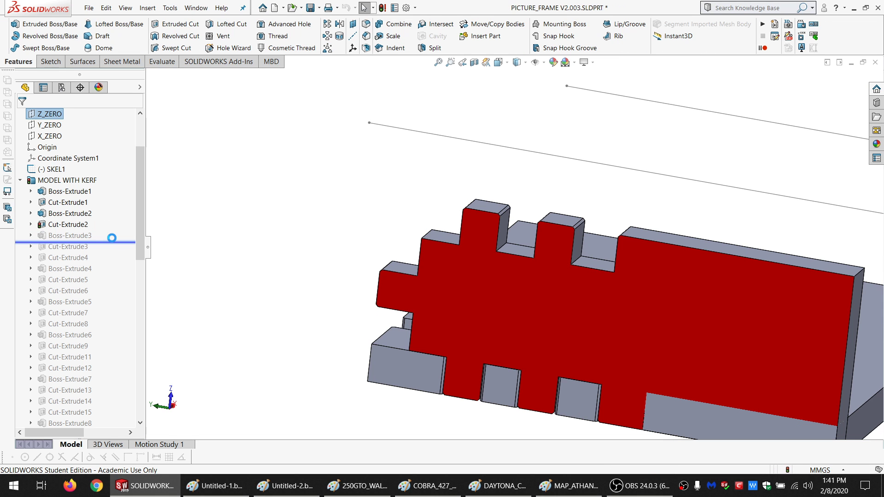
{"action": "middle_click_drag", "start_coordinate": [464, 272], "coordinate": [253, 278]}
{"action": "left_click_drag", "start_coordinate": [122, 242], "coordinate": [121, 253]}
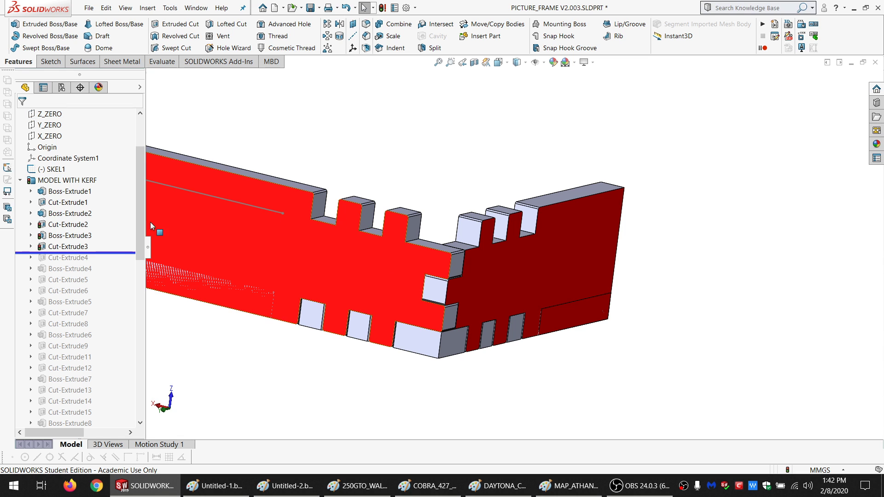
{"action": "left_click_drag", "start_coordinate": [114, 255], "coordinate": [111, 260]}
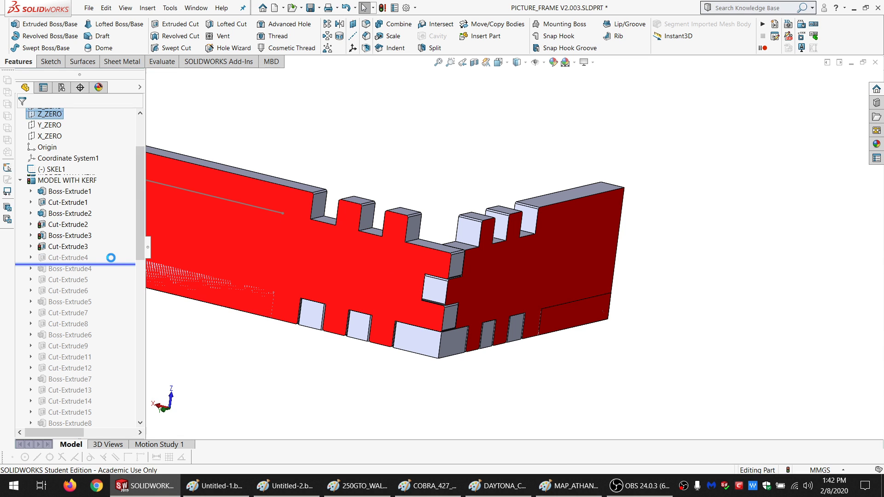
{"action": "middle_click_drag", "start_coordinate": [509, 286], "coordinate": [563, 279]}
{"action": "scroll", "coordinate": [513, 267], "scroll_direction": "down", "scroll_amount": 4}
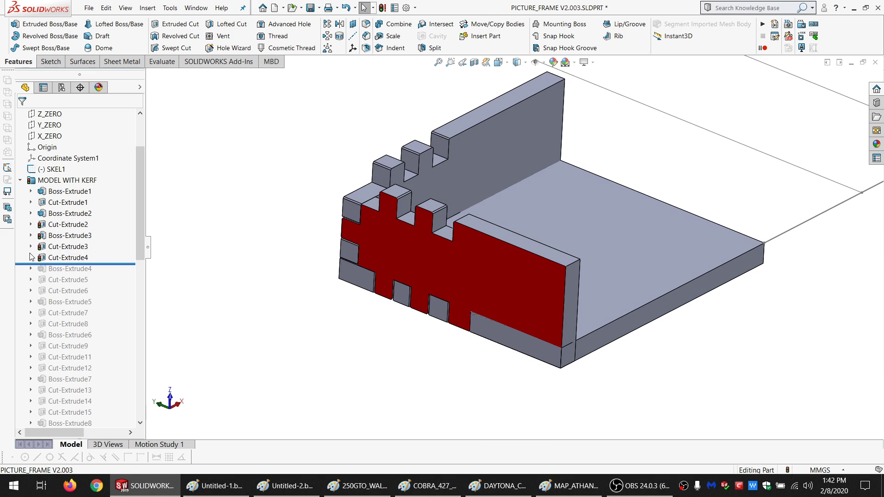
Highlight Sketch8 under Cut-Extrude4, hide the two side panels standing on the base plate, and open Sketch8 for editing.
{"action": "left_click", "coordinate": [31, 257]}
{"action": "left_click", "coordinate": [69, 268]}
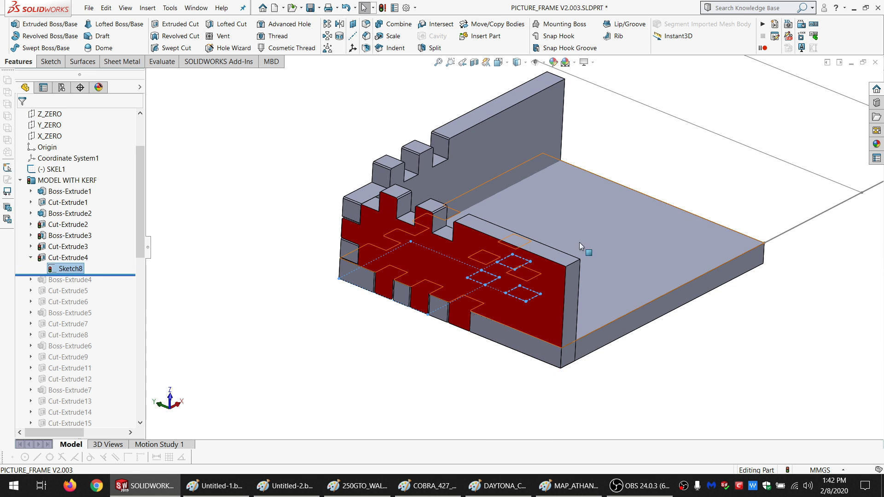
{"action": "mouse_move", "coordinate": [579, 242]}
{"action": "middle_mouse_down"}
{"action": "mouse_move", "coordinate": [532, 295]}
{"action": "mouse_move", "coordinate": [470, 193]}
{"action": "middle_mouse_up"}
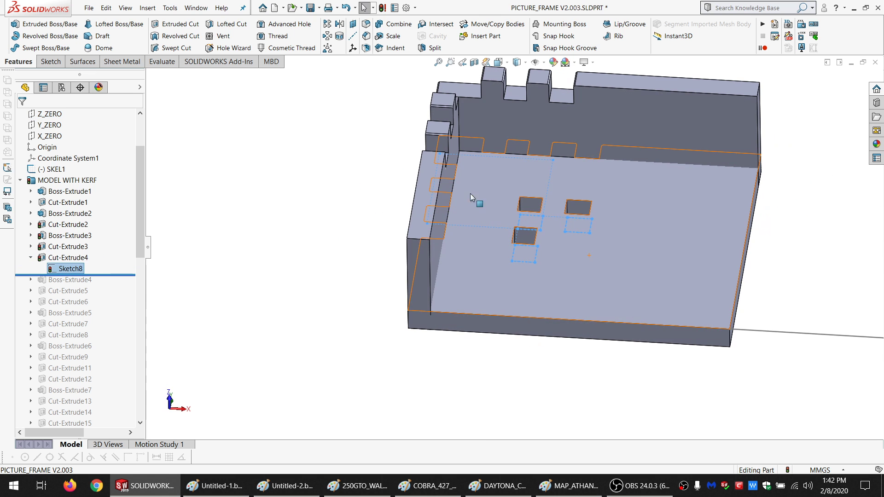
{"action": "left_click", "coordinate": [533, 117]}
{"action": "left_click", "coordinate": [573, 92]}
{"action": "left_click", "coordinate": [69, 269]}
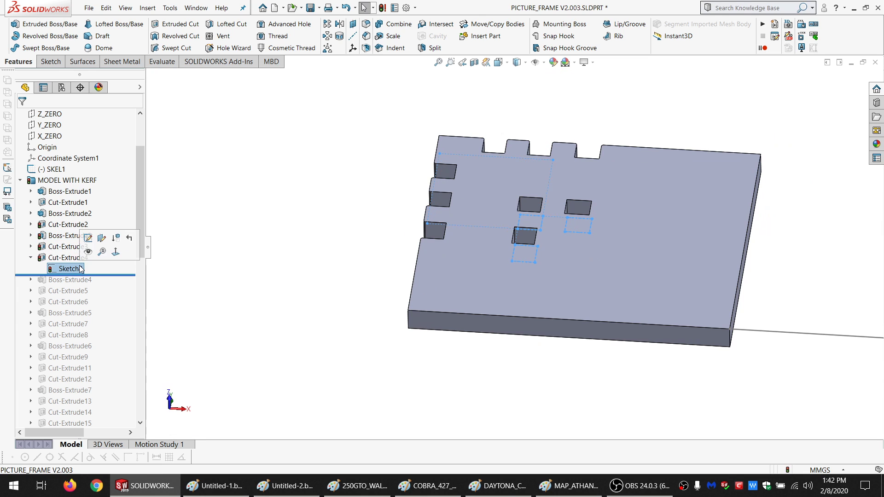
{"action": "left_click", "coordinate": [90, 241]}
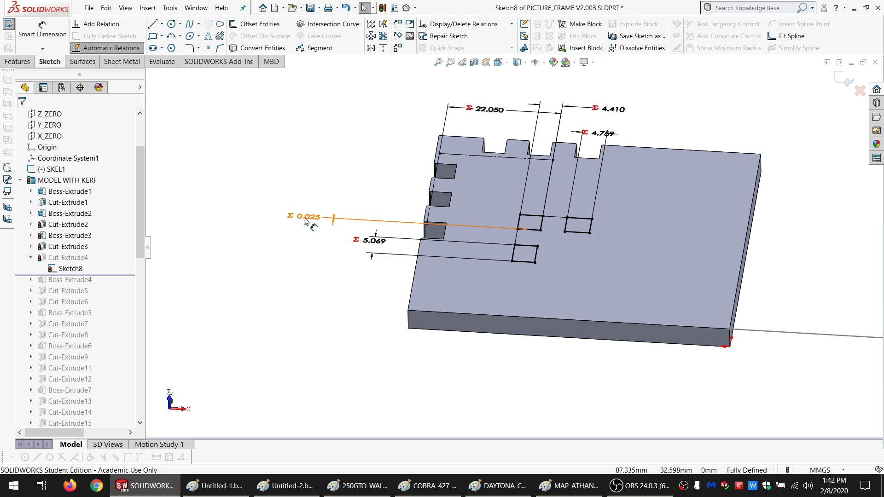
Inspect the 0.025 dimension in Sketch8 and the horizontal construction line it controls at the upper slot's lower edge.
{"action": "left_click", "coordinate": [334, 217]}
{"action": "scroll", "coordinate": [509, 233], "scroll_direction": "down", "scroll_amount": 6}
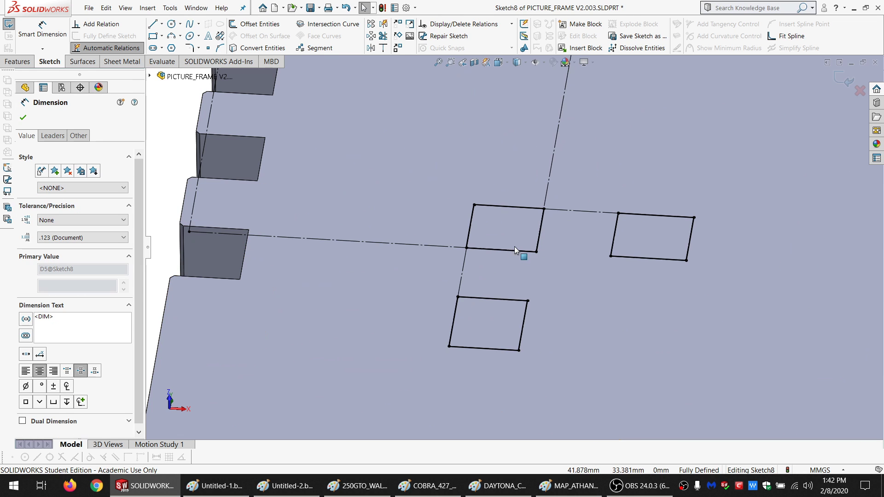
{"action": "scroll", "coordinate": [524, 252], "scroll_direction": "down", "scroll_amount": 5}
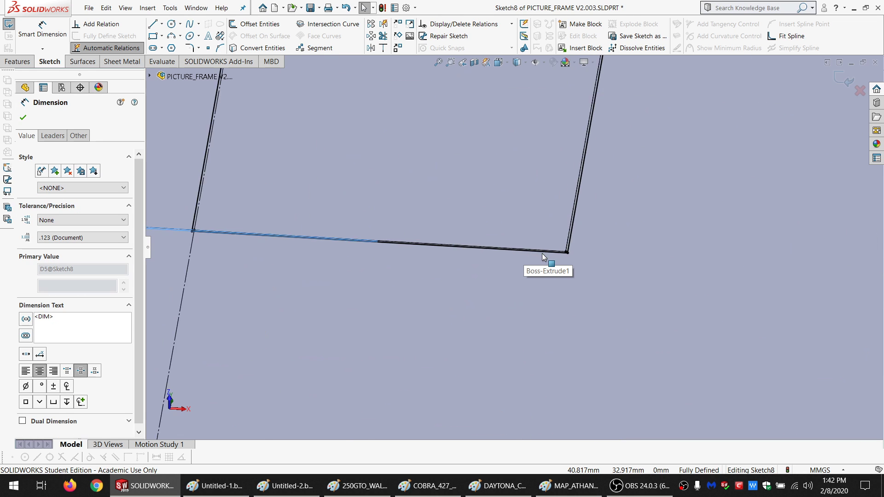
{"action": "left_click", "coordinate": [569, 250]}
{"action": "scroll", "coordinate": [599, 237], "scroll_direction": "up", "scroll_amount": 5}
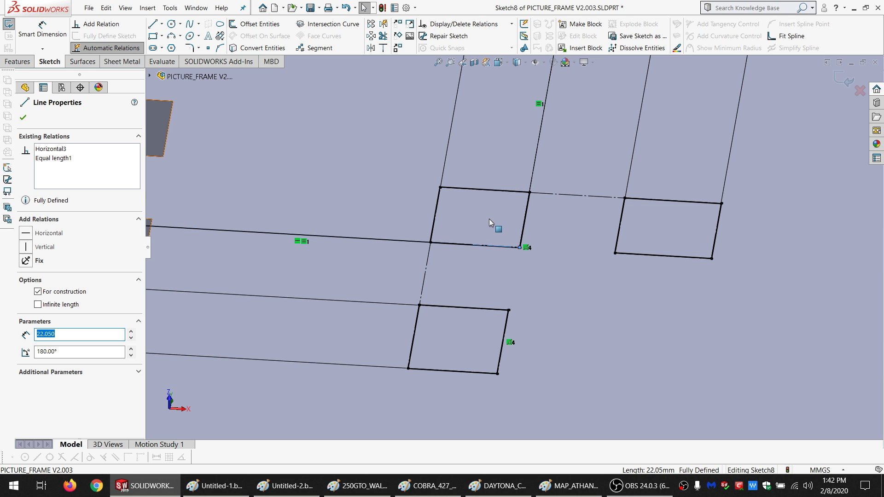
Inspect the offset line along the upper slot's inner edge and check the FINGER_SIDE_SPACE file property, closing the properties without changes.
{"action": "scroll", "coordinate": [516, 215], "scroll_direction": "down", "scroll_amount": 3}
{"action": "scroll", "coordinate": [546, 208], "scroll_direction": "down", "scroll_amount": 3}
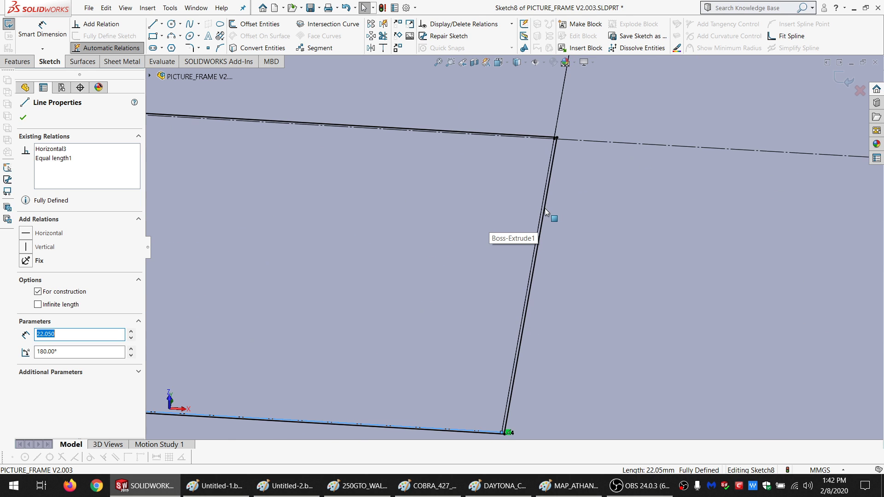
{"action": "scroll", "coordinate": [545, 211], "scroll_direction": "down", "scroll_amount": 2}
{"action": "left_click", "coordinate": [534, 203]}
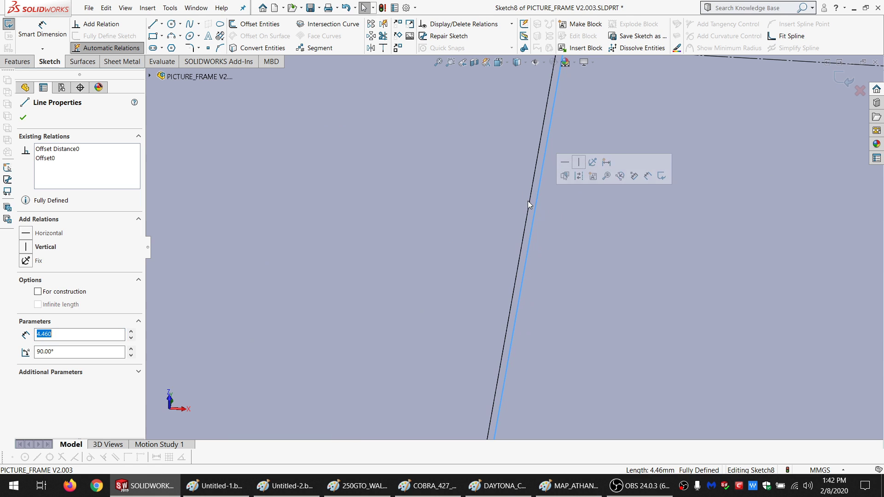
{"action": "left_click", "coordinate": [395, 7]}
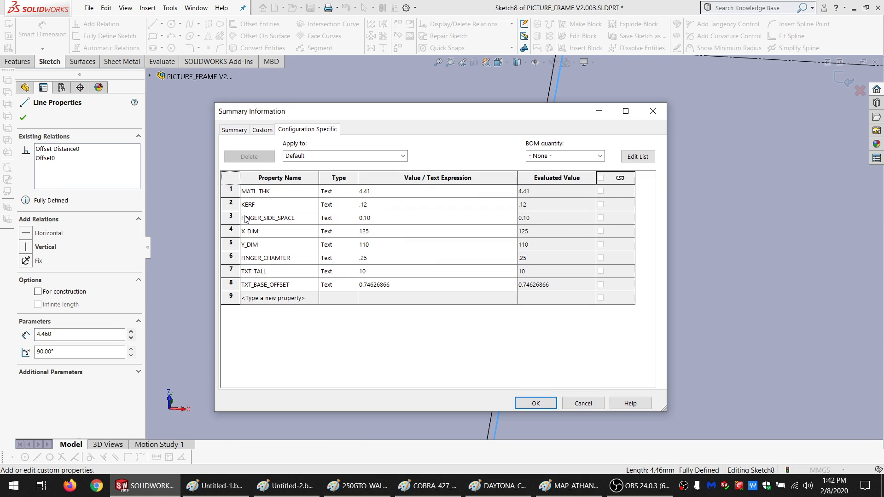
{"action": "left_click", "coordinate": [244, 218]}
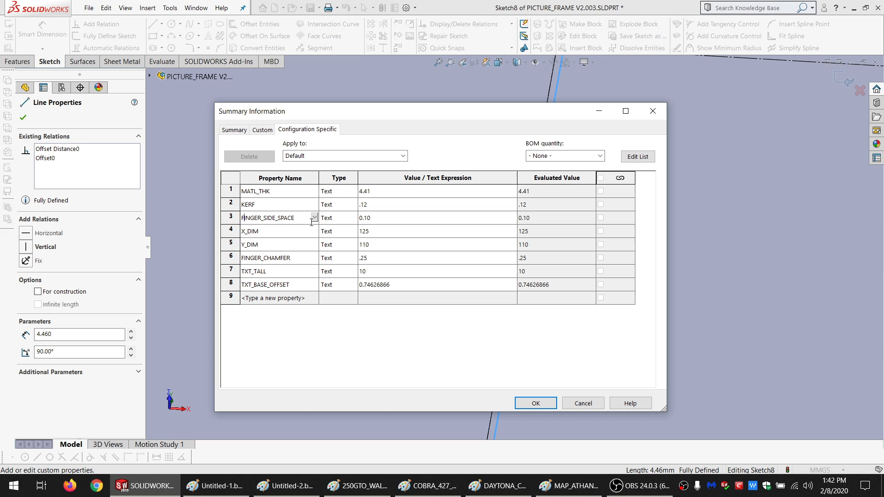
{"action": "left_click", "coordinate": [592, 406]}
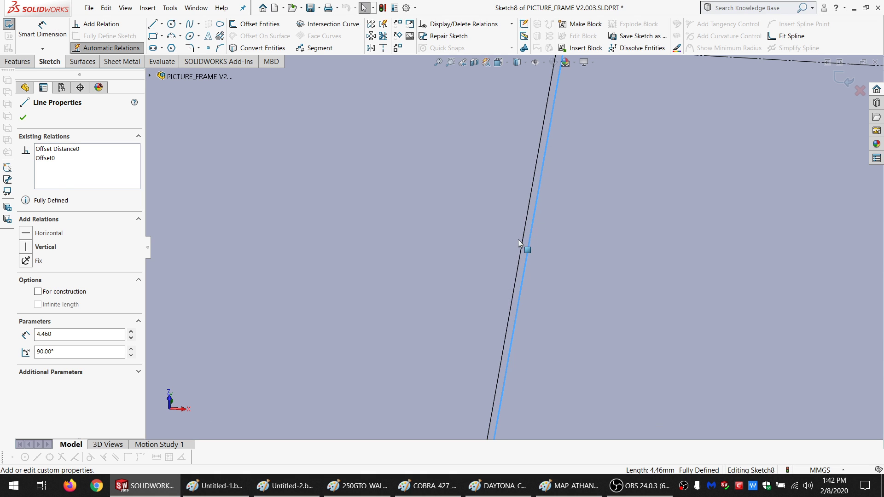
Review the three slot rectangles in Sketch8, clear the selection, and recheck the FINGER_SIDE_SPACE property without changing it.
{"action": "scroll", "coordinate": [518, 239], "scroll_direction": "up", "scroll_amount": 5}
{"action": "scroll", "coordinate": [466, 283], "scroll_direction": "down", "scroll_amount": 3}
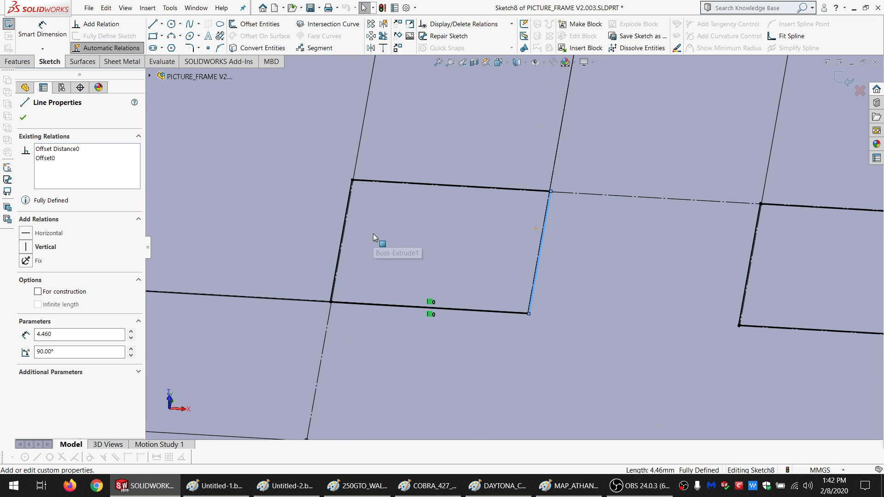
{"action": "scroll", "coordinate": [419, 249], "scroll_direction": "up", "scroll_amount": 3}
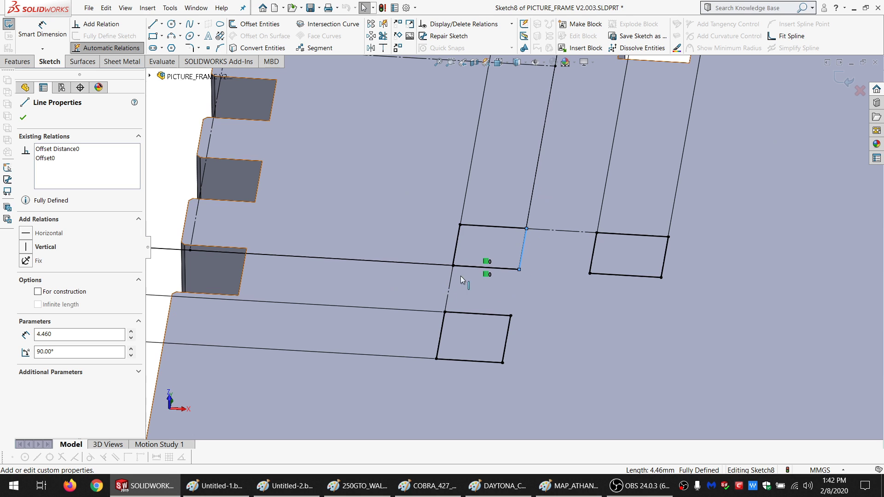
{"action": "scroll", "coordinate": [490, 248], "scroll_direction": "up", "scroll_amount": 4}
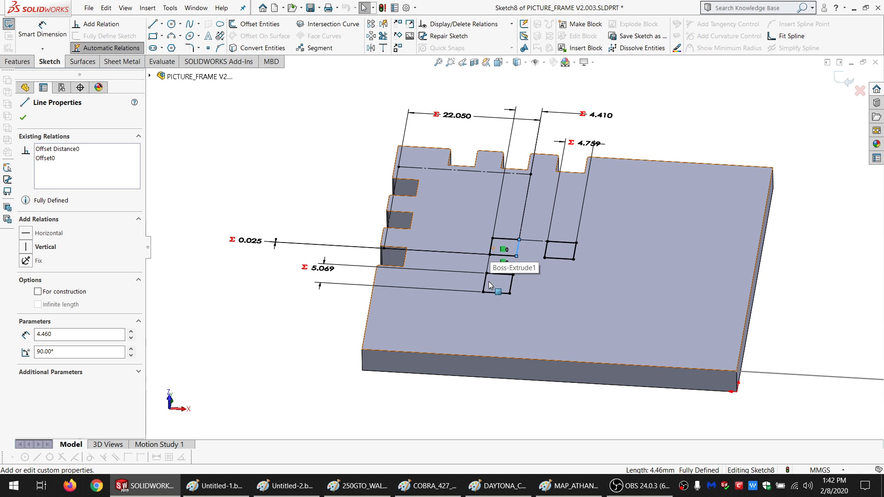
{"action": "left_click", "coordinate": [317, 337]}
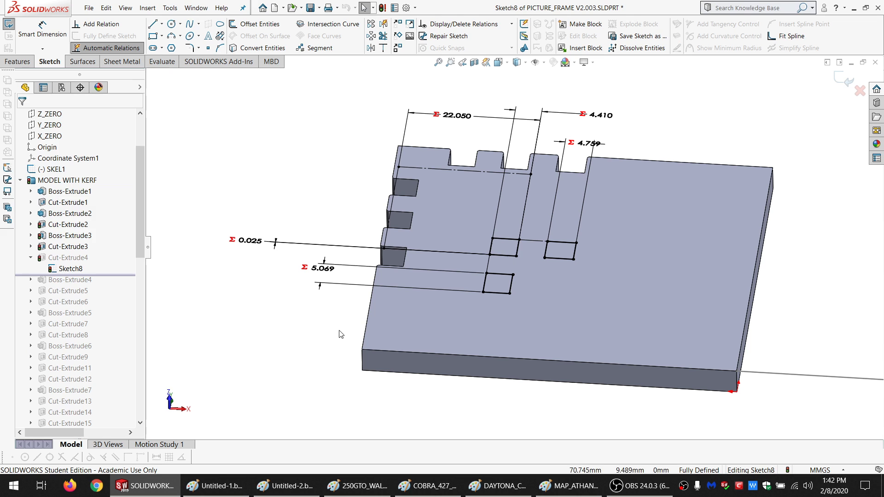
{"action": "left_click", "coordinate": [394, 7]}
{"action": "left_click", "coordinate": [303, 218]}
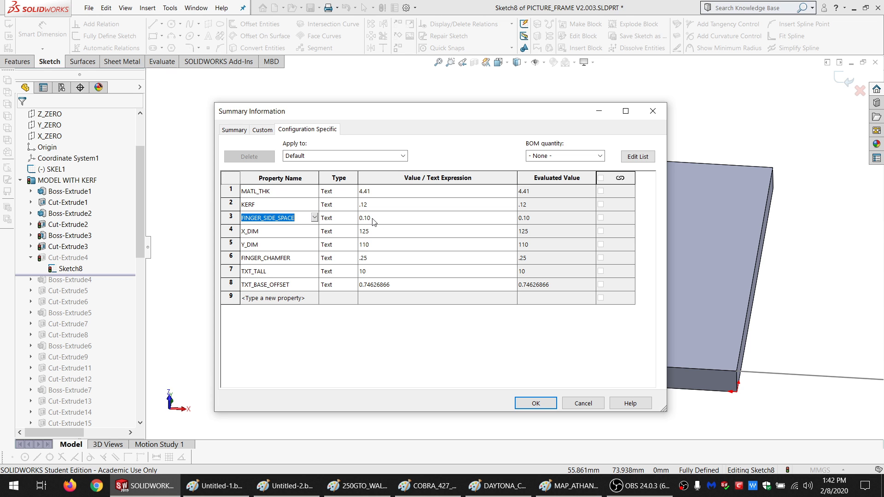
{"action": "left_click", "coordinate": [583, 404]}
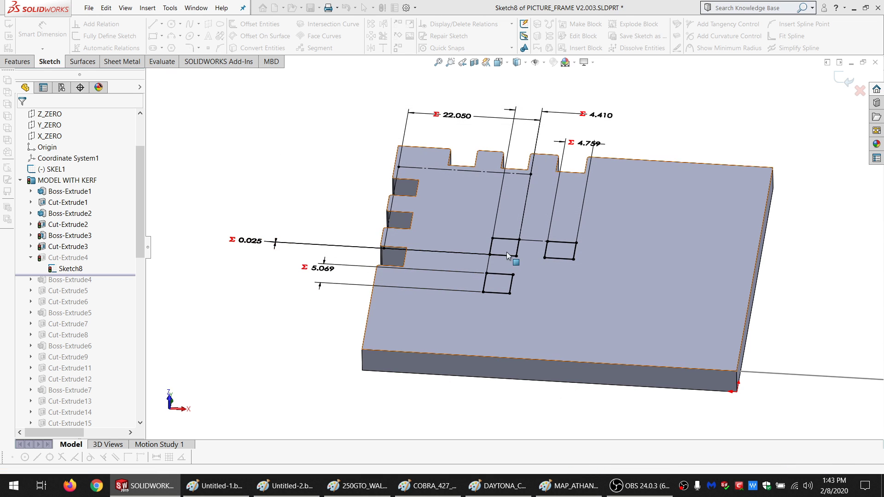
Reposition the lower slot's height dimension slightly lower in Sketch8, keeping its value, and clear the selection.
{"action": "scroll", "coordinate": [502, 272], "scroll_direction": "down", "scroll_amount": 5}
{"action": "key", "text": "ctrl+8"}
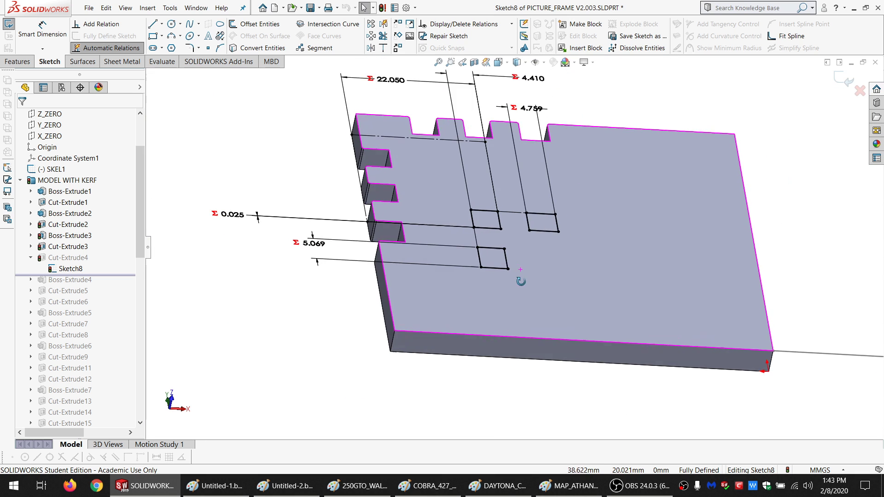
{"action": "scroll", "coordinate": [486, 228], "scroll_direction": "down", "scroll_amount": 2}
{"action": "middle_click_drag", "start_coordinate": [486, 244], "coordinate": [486, 271]}
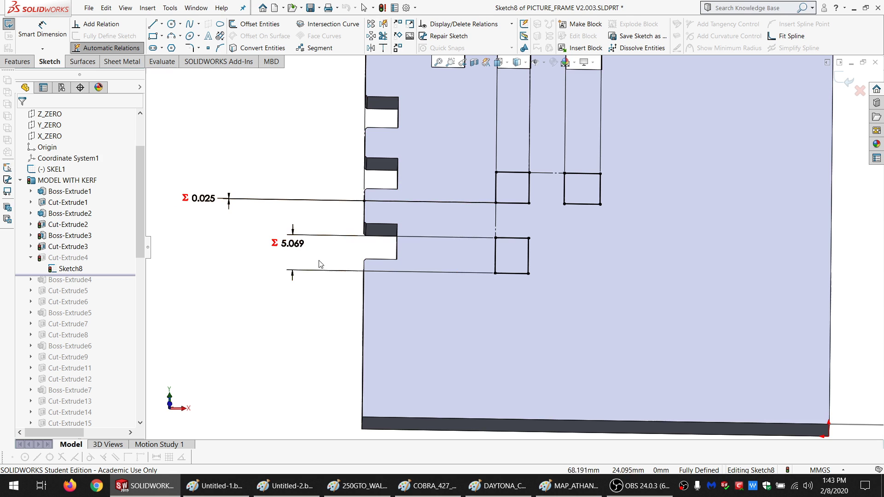
{"action": "left_click_drag", "start_coordinate": [295, 244], "coordinate": [302, 257]}
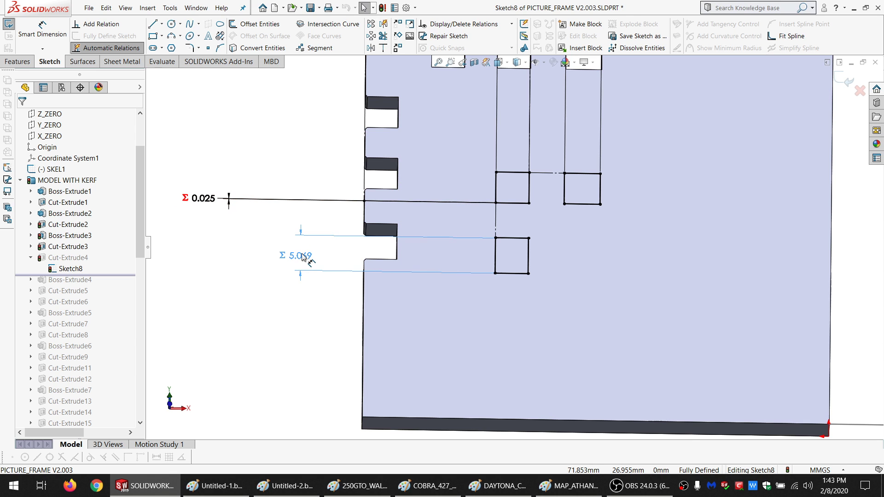
{"action": "scroll", "coordinate": [309, 283], "scroll_direction": "up", "scroll_amount": 2}
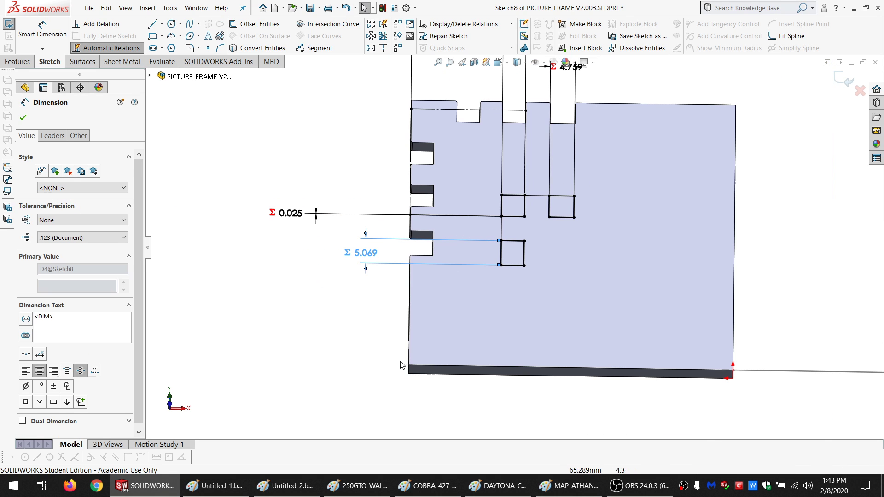
{"action": "left_click", "coordinate": [331, 305]}
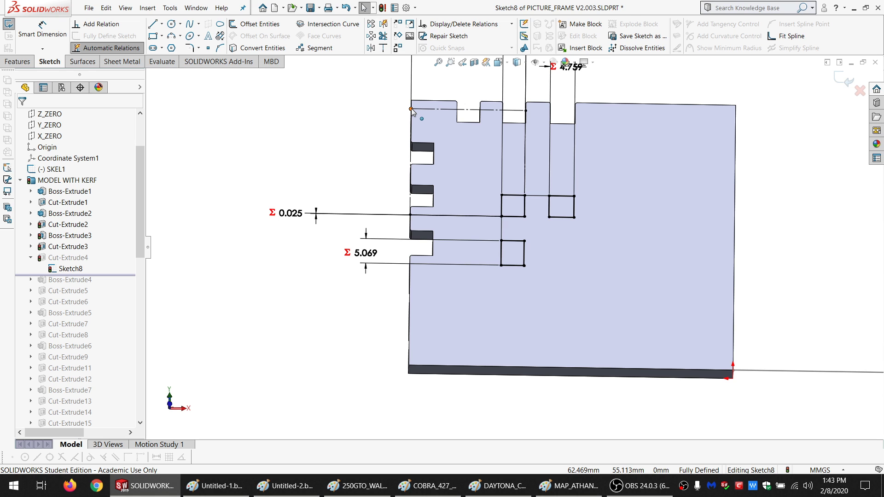
Compare the slot layout dimensions in Sketch8 and examine the offset between construction and solid lines at the lower slot's upper corner.
{"action": "scroll", "coordinate": [506, 230], "scroll_direction": "up", "scroll_amount": 3}
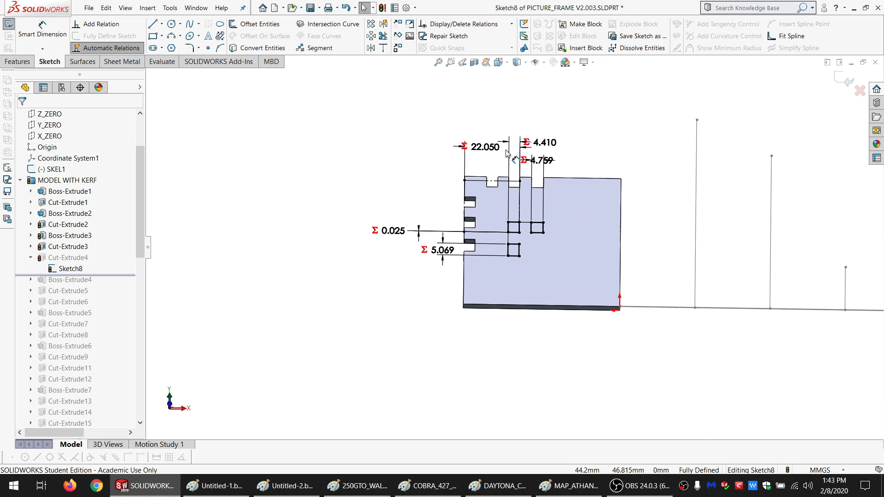
{"action": "scroll", "coordinate": [502, 276], "scroll_direction": "down", "scroll_amount": 3}
{"action": "scroll", "coordinate": [501, 284], "scroll_direction": "up", "scroll_amount": 1}
{"action": "scroll", "coordinate": [497, 295], "scroll_direction": "down", "scroll_amount": 6}
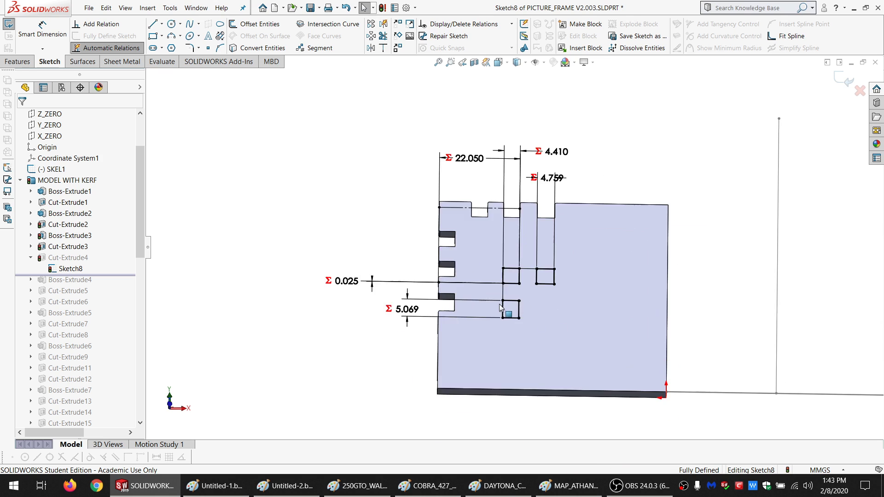
{"action": "scroll", "coordinate": [499, 237], "scroll_direction": "down", "scroll_amount": 3}
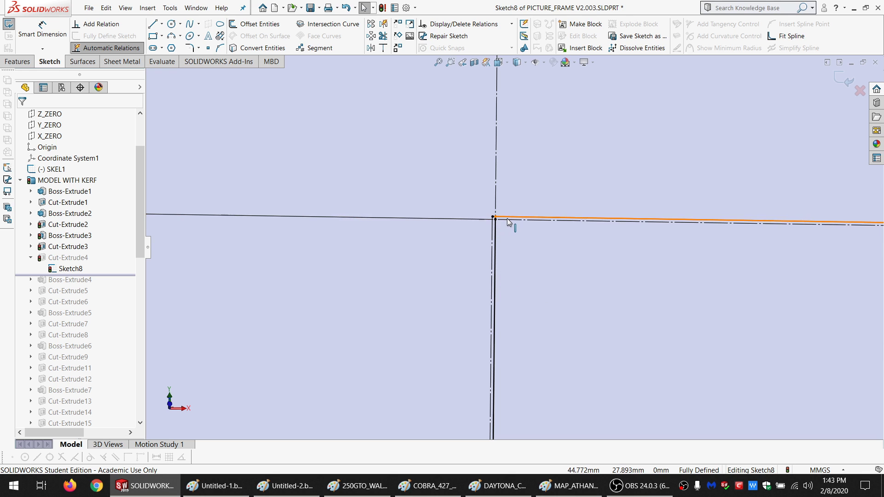
{"action": "scroll", "coordinate": [507, 221], "scroll_direction": "down", "scroll_amount": 2}
{"action": "scroll", "coordinate": [474, 253], "scroll_direction": "down", "scroll_amount": 3}
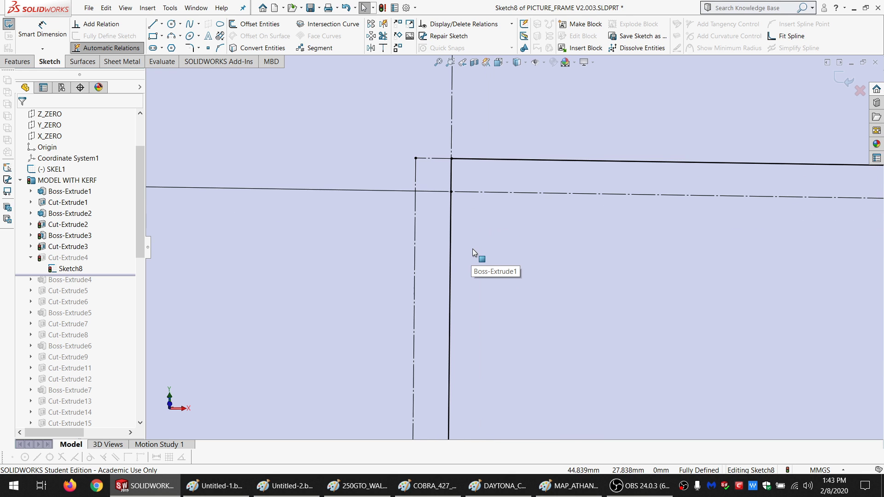
{"action": "scroll", "coordinate": [535, 242], "scroll_direction": "up", "scroll_amount": 5}
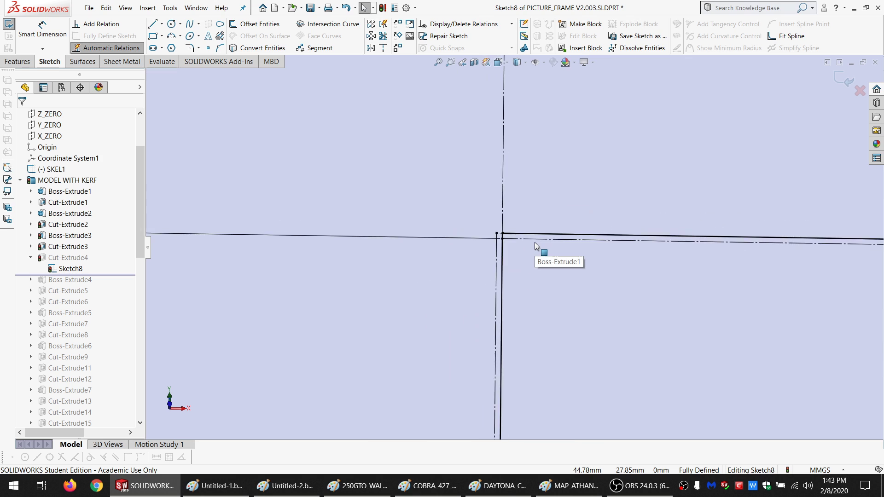
{"action": "scroll", "coordinate": [534, 243], "scroll_direction": "up", "scroll_amount": 5}
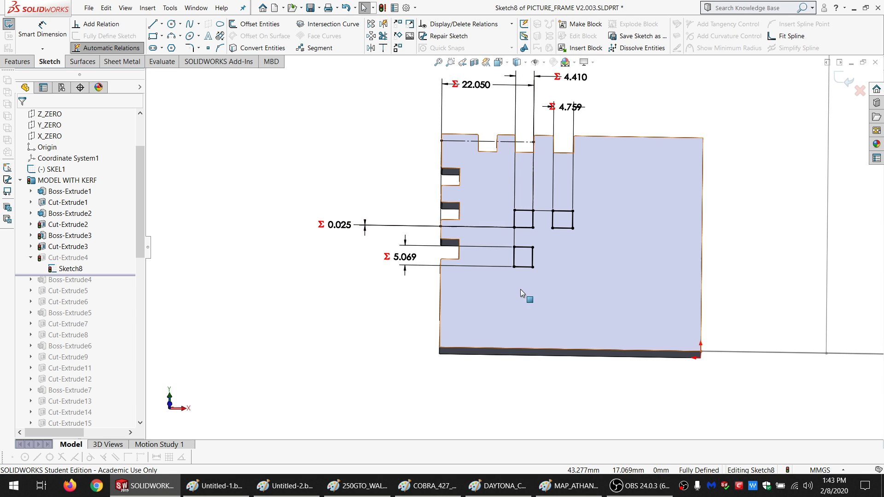
Examine the lower slot's upper outer corner again and select its solid vertical edge to check its relations.
{"action": "scroll", "coordinate": [517, 261], "scroll_direction": "down", "scroll_amount": 4}
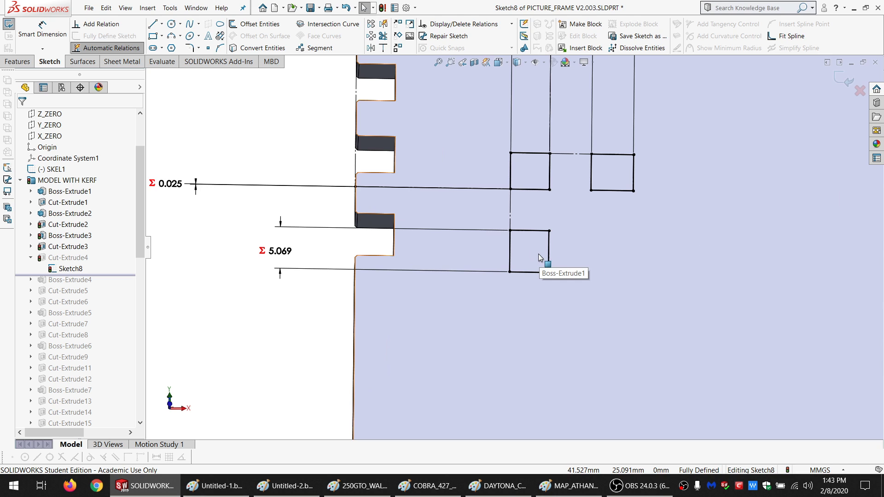
{"action": "scroll", "coordinate": [522, 234], "scroll_direction": "down", "scroll_amount": 3}
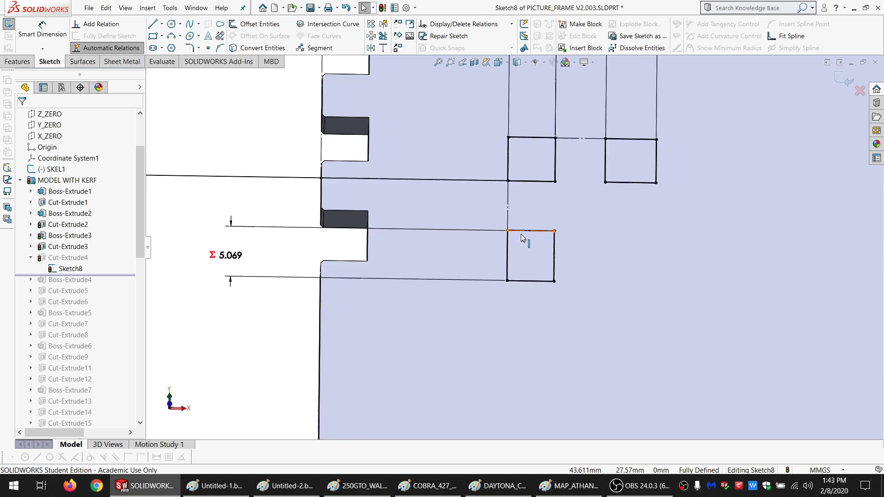
{"action": "scroll", "coordinate": [537, 233], "scroll_direction": "down", "scroll_amount": 5}
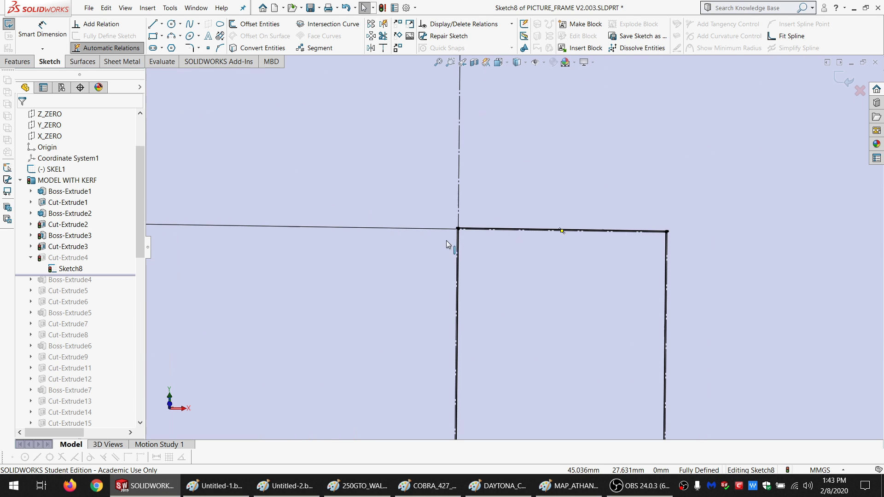
{"action": "scroll", "coordinate": [507, 227], "scroll_direction": "down", "scroll_amount": 4}
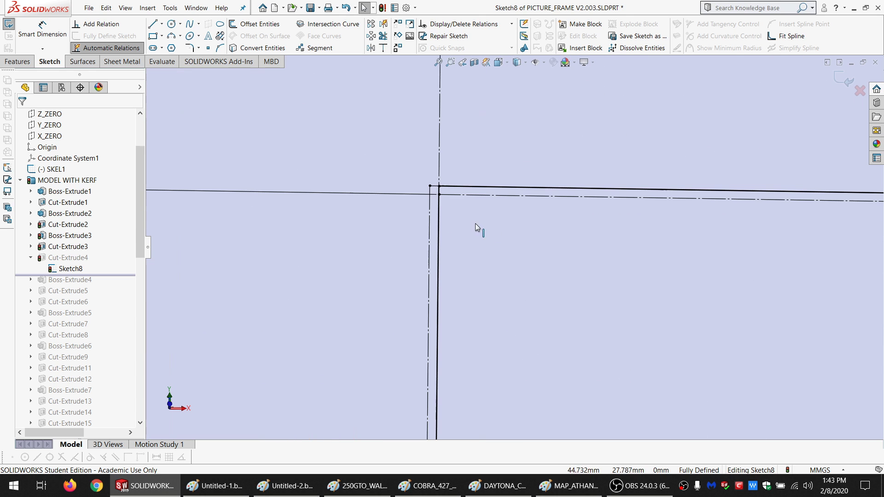
{"action": "left_click", "coordinate": [441, 192]}
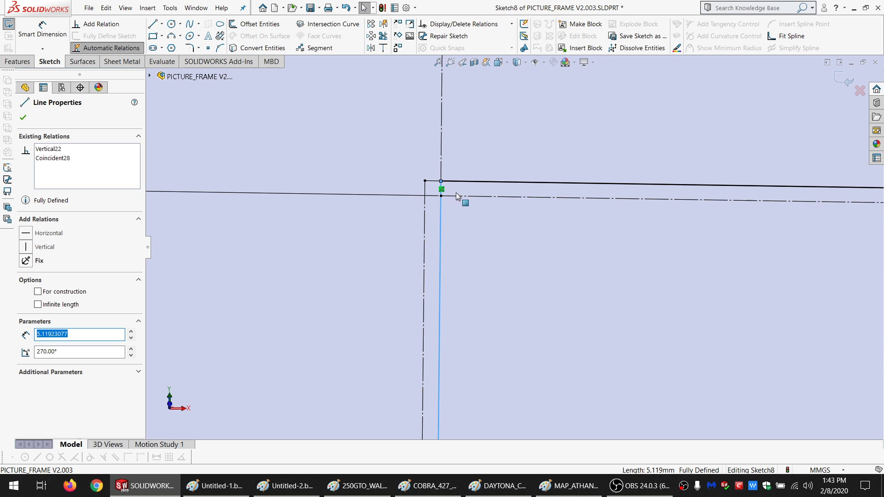
{"action": "scroll", "coordinate": [498, 258], "scroll_direction": "up", "scroll_amount": 3}
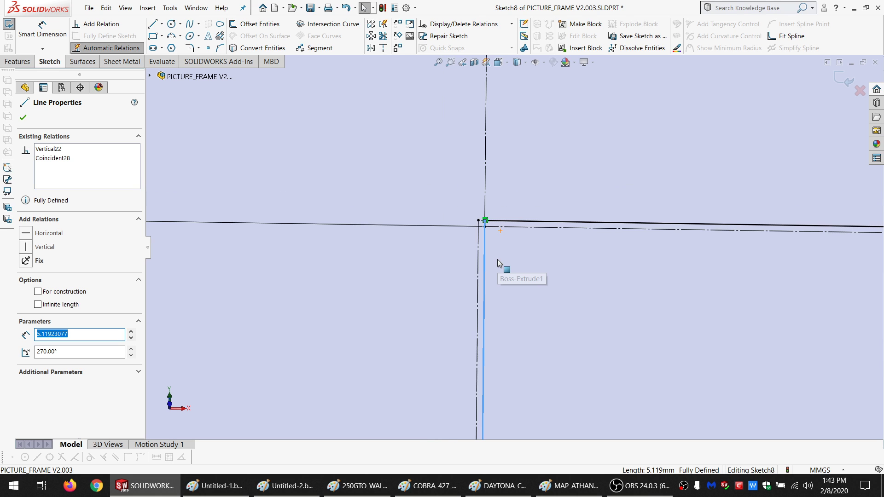
Compare the lower slot's solid and construction outlines at its upper corner in Sketch8 with the overall slot layout and finger notches.
{"action": "scroll", "coordinate": [493, 258], "scroll_direction": "up", "scroll_amount": 2}
{"action": "scroll", "coordinate": [551, 272], "scroll_direction": "down", "scroll_amount": 4}
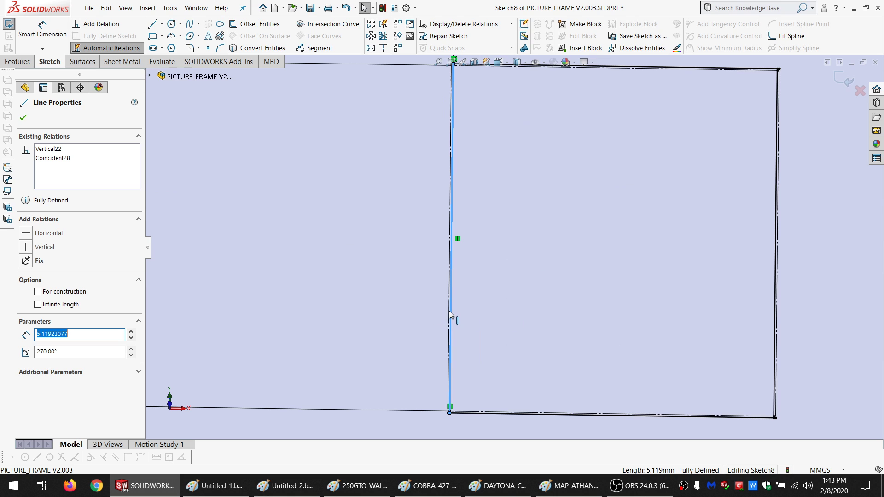
{"action": "scroll", "coordinate": [510, 250], "scroll_direction": "up", "scroll_amount": 3}
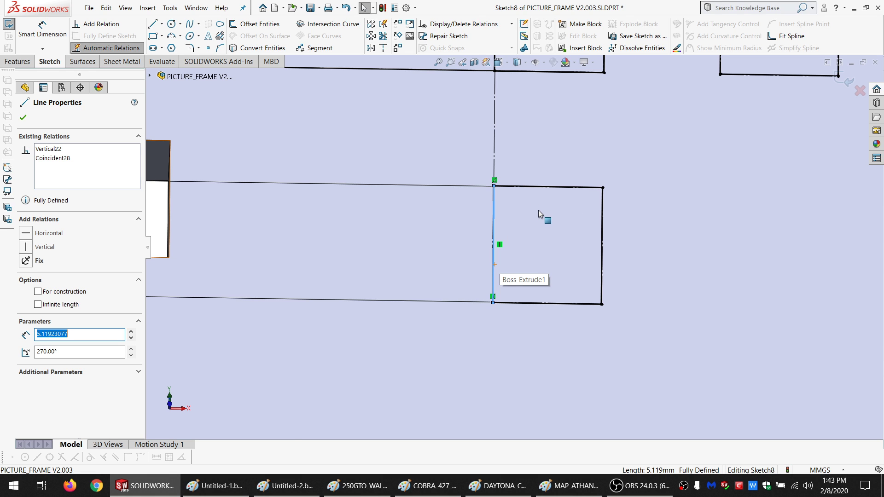
{"action": "scroll", "coordinate": [539, 211], "scroll_direction": "up", "scroll_amount": 3}
{"action": "scroll", "coordinate": [528, 234], "scroll_direction": "up", "scroll_amount": 3}
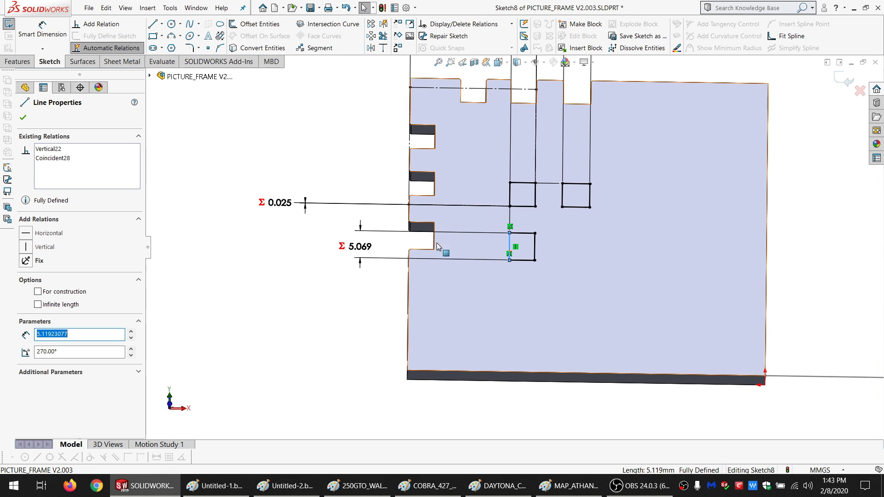
{"action": "scroll", "coordinate": [515, 238], "scroll_direction": "down", "scroll_amount": 5}
{"action": "scroll", "coordinate": [516, 238], "scroll_direction": "down", "scroll_amount": 5}
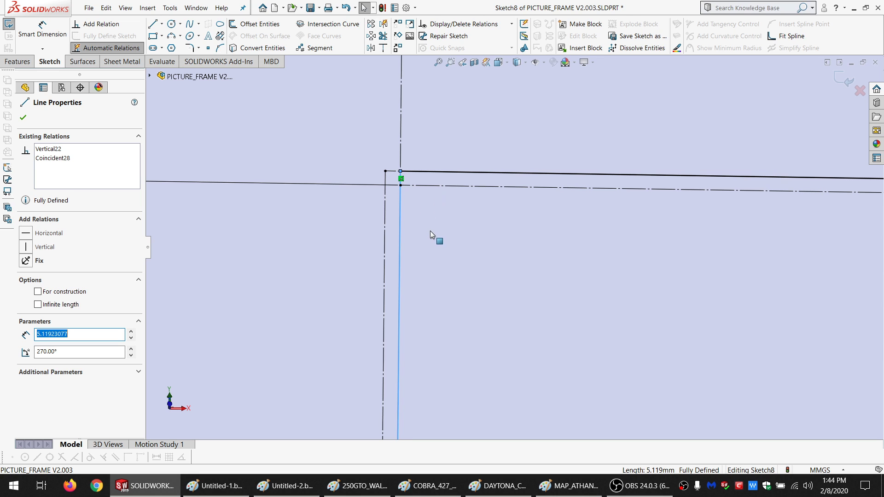
{"action": "scroll", "coordinate": [439, 220], "scroll_direction": "up", "scroll_amount": 6}
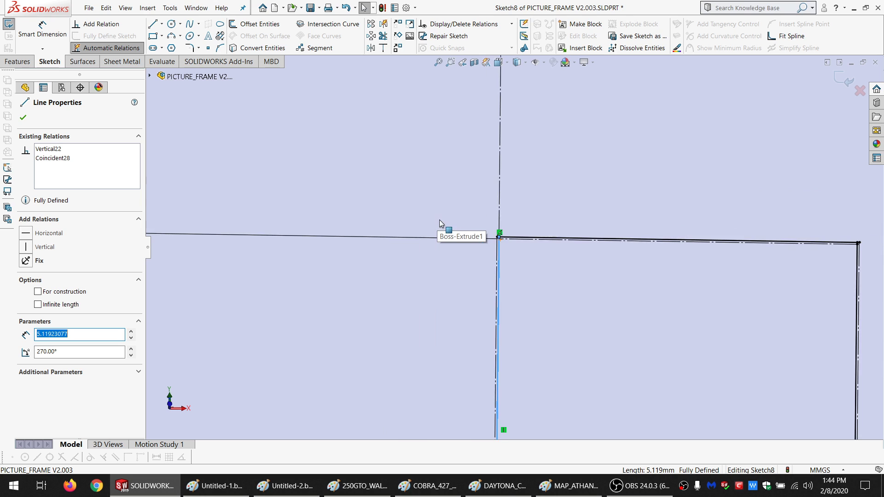
{"action": "scroll", "coordinate": [608, 272], "scroll_direction": "up", "scroll_amount": 6}
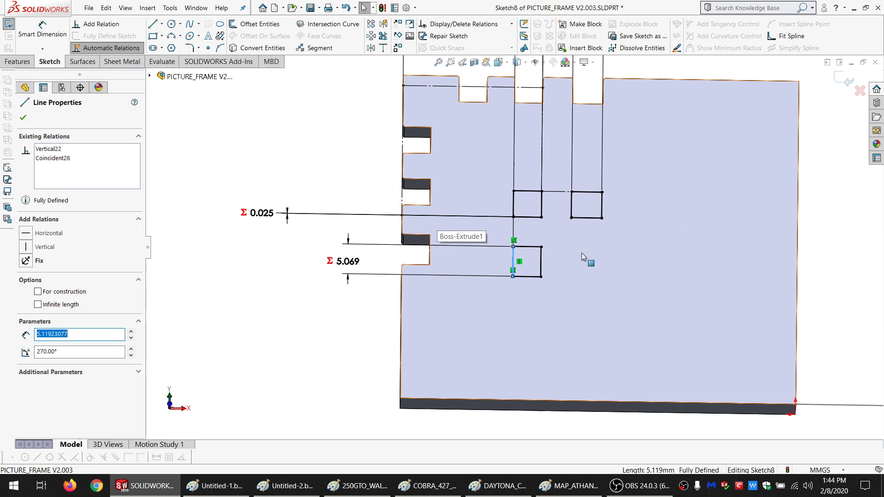
Examine the line offset at the lower slot's upper right corner in Sketch8 and compare it with the upper right slot rectangle.
{"action": "scroll", "coordinate": [531, 254], "scroll_direction": "down", "scroll_amount": 6}
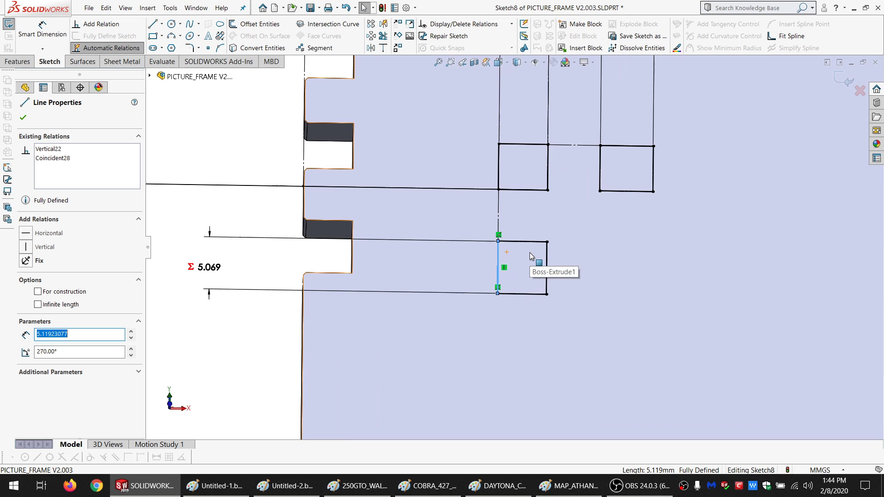
{"action": "scroll", "coordinate": [532, 254], "scroll_direction": "down", "scroll_amount": 3}
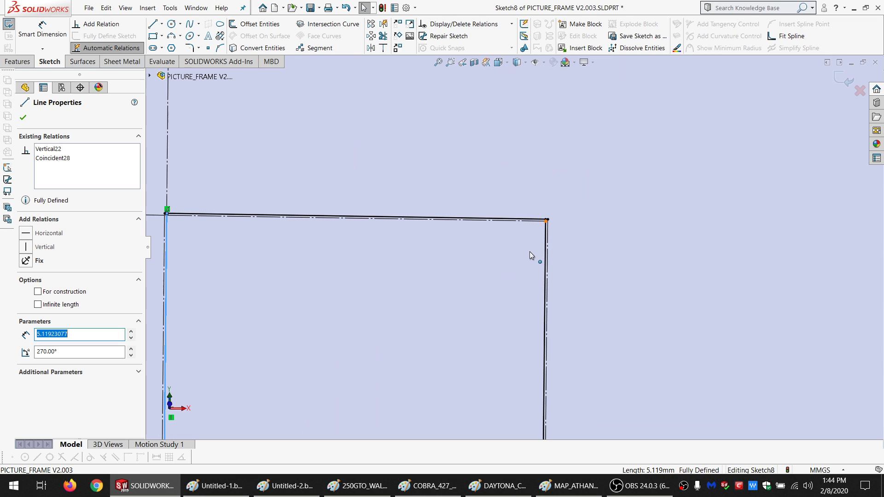
{"action": "scroll", "coordinate": [529, 251], "scroll_direction": "up", "scroll_amount": 1}
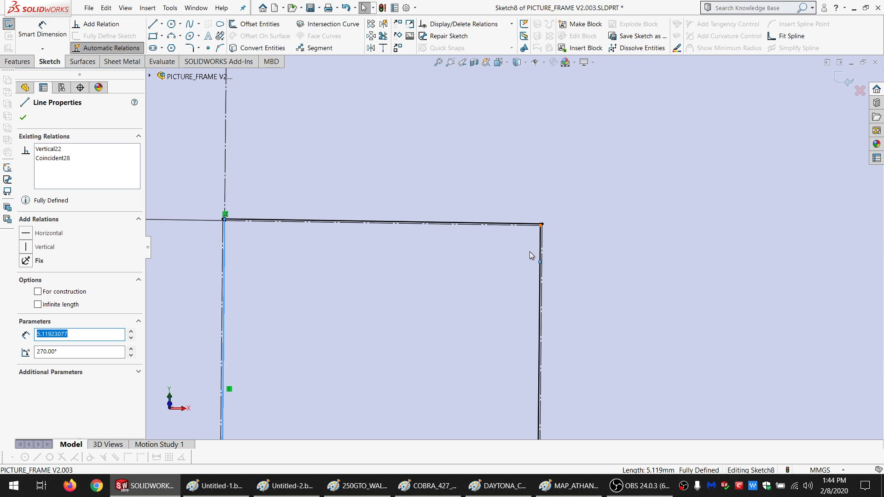
{"action": "scroll", "coordinate": [529, 251], "scroll_direction": "up", "scroll_amount": 3}
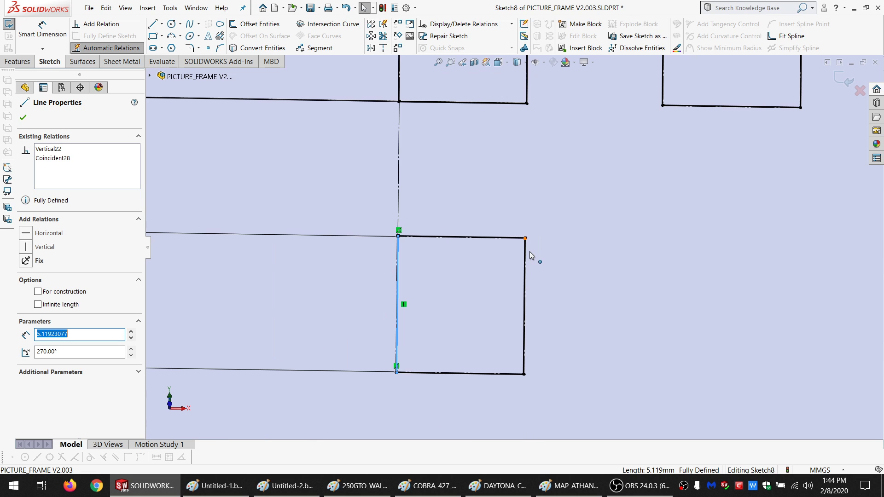
{"action": "scroll", "coordinate": [576, 235], "scroll_direction": "up", "scroll_amount": 2}
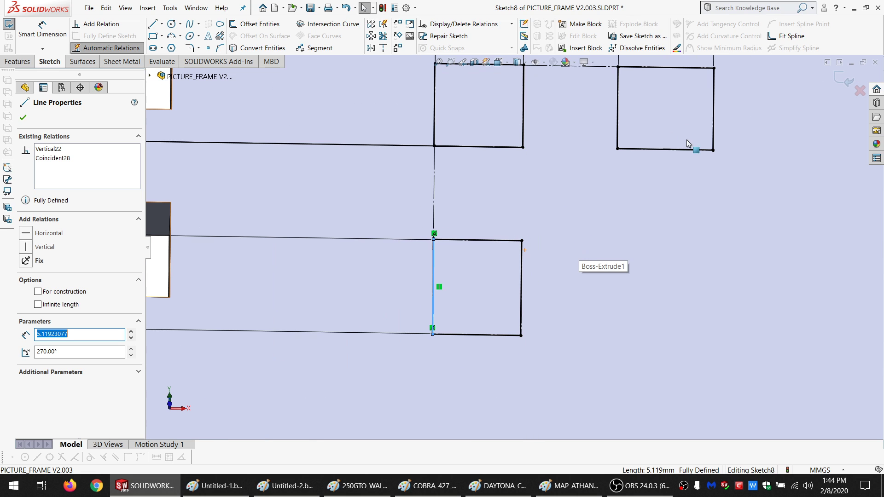
{"action": "scroll", "coordinate": [649, 144], "scroll_direction": "down", "scroll_amount": 3}
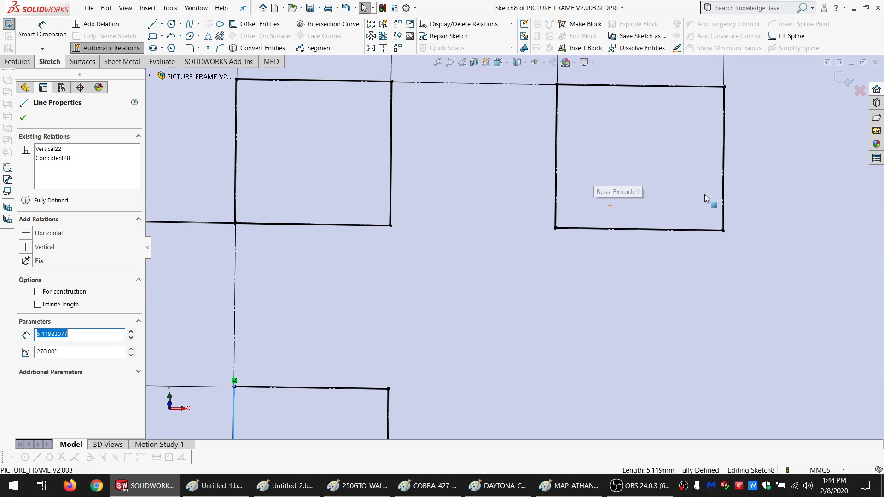
{"action": "scroll", "coordinate": [578, 187], "scroll_direction": "up", "scroll_amount": 3}
{"action": "scroll", "coordinate": [552, 222], "scroll_direction": "up", "scroll_amount": 2}
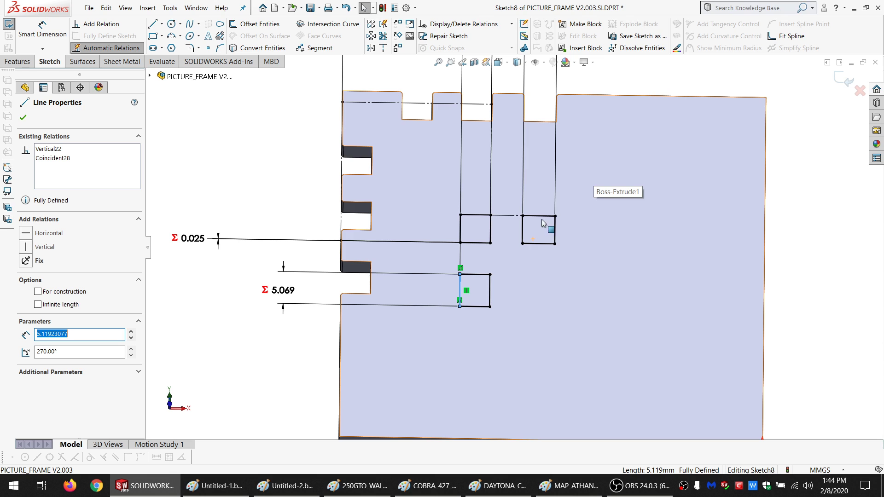
{"action": "scroll", "coordinate": [542, 223], "scroll_direction": "up", "scroll_amount": 3}
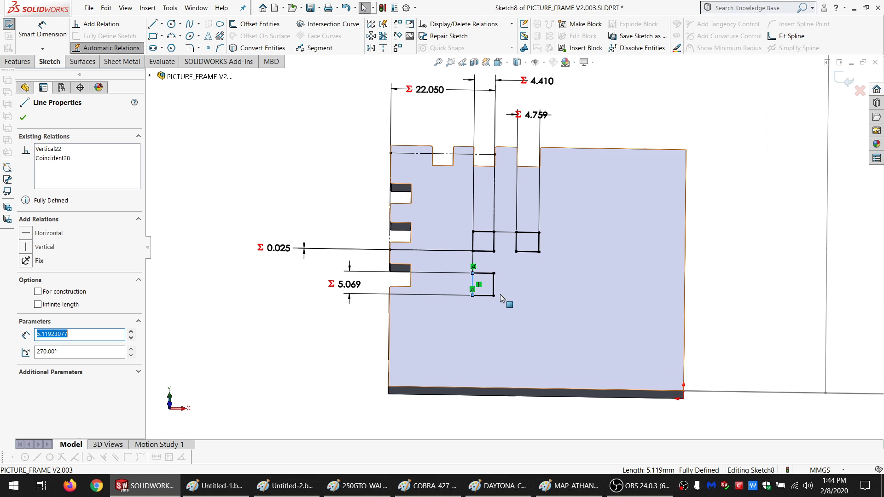
Review the lower slot rectangle once more and exit Sketch8.
{"action": "scroll", "coordinate": [479, 288], "scroll_direction": "down", "scroll_amount": 2}
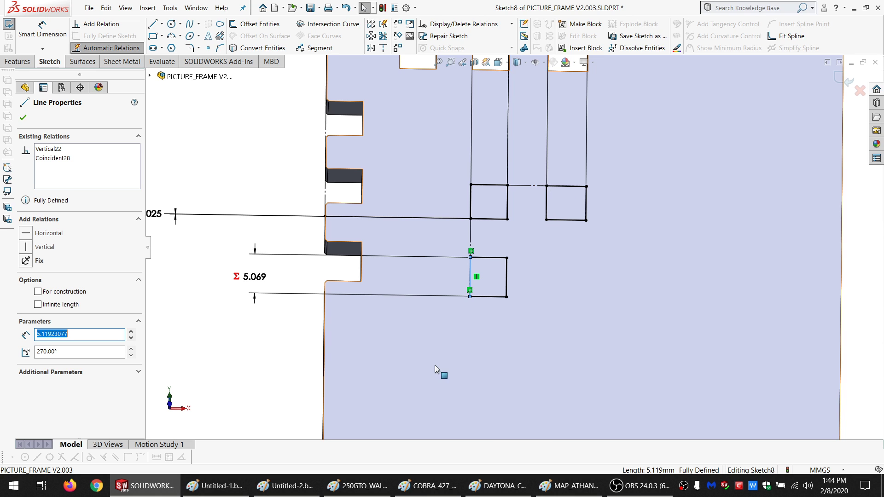
{"action": "scroll", "coordinate": [520, 299], "scroll_direction": "down", "scroll_amount": 3}
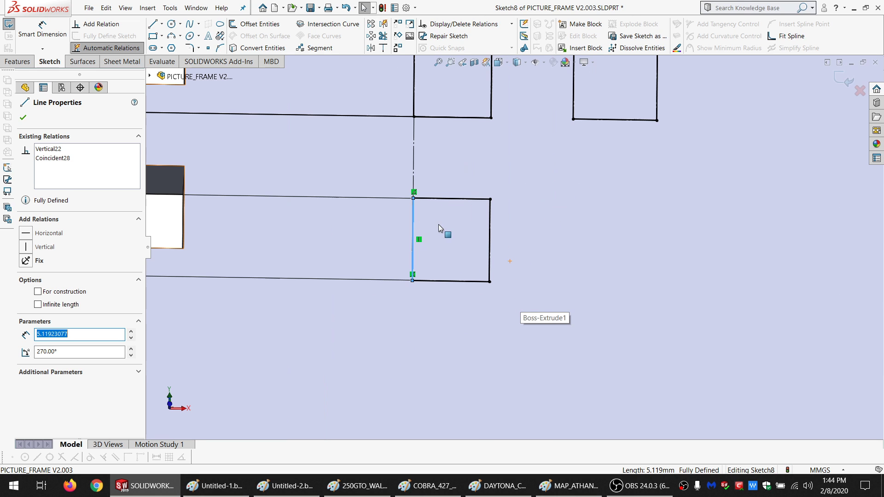
{"action": "scroll", "coordinate": [469, 247], "scroll_direction": "up", "scroll_amount": 3}
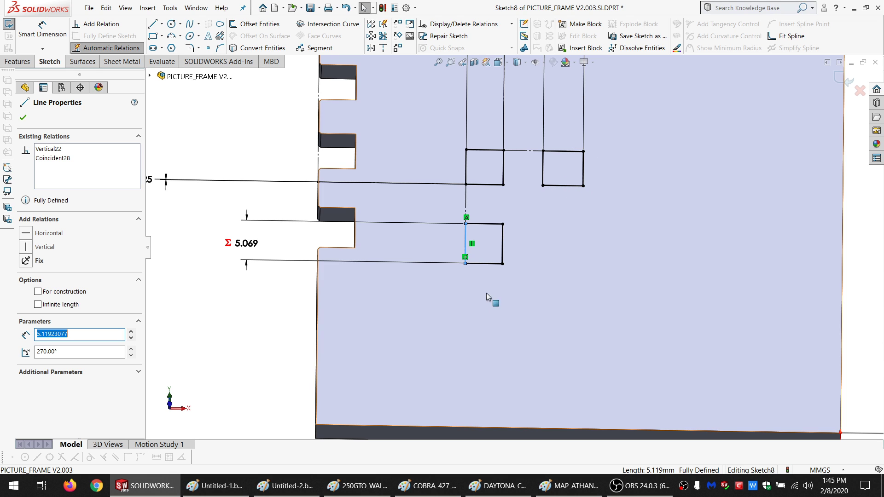
{"action": "left_click", "coordinate": [194, 115]}
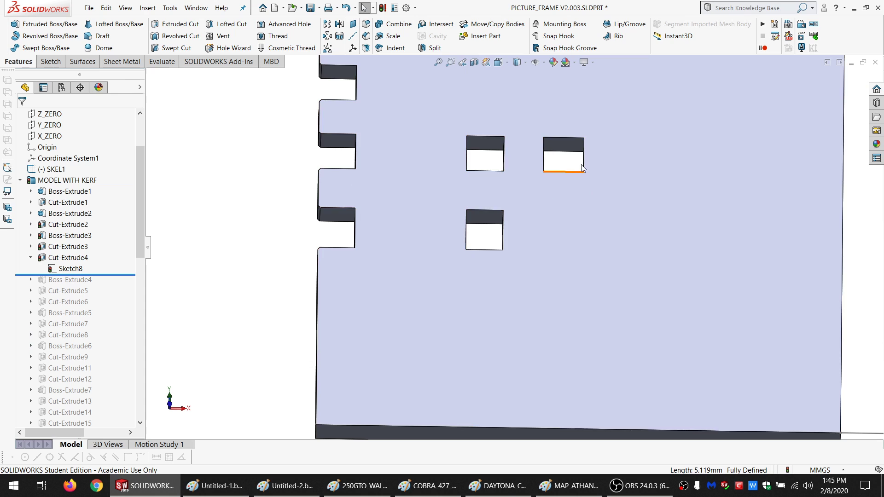
Inspect the three slots cut through the plate by Cut-Extrude4 and their position relative to the edge notches.
{"action": "middle_click_drag", "start_coordinate": [529, 207], "coordinate": [529, 214]}
{"action": "scroll", "coordinate": [529, 213], "scroll_direction": "up", "scroll_amount": 3}
{"action": "scroll", "coordinate": [529, 213], "scroll_direction": "down", "scroll_amount": 2}
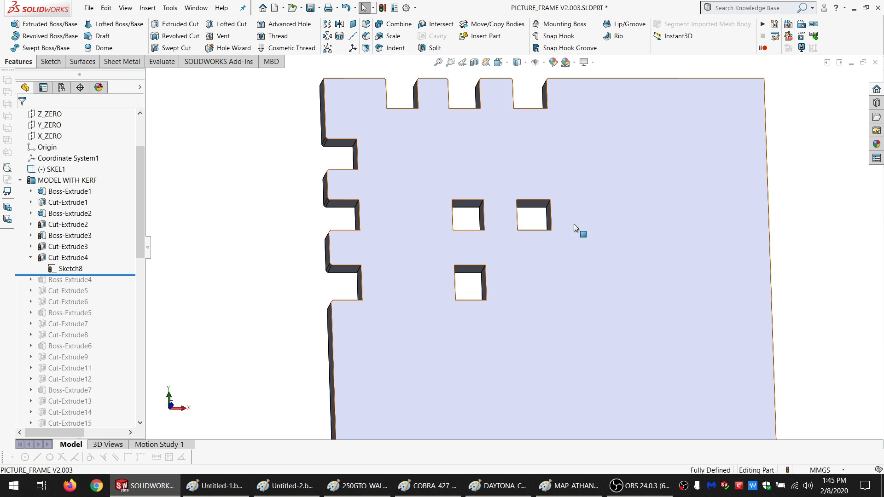
{"action": "scroll", "coordinate": [544, 144], "scroll_direction": "up", "scroll_amount": 1}
{"action": "scroll", "coordinate": [544, 147], "scroll_direction": "down", "scroll_amount": 1}
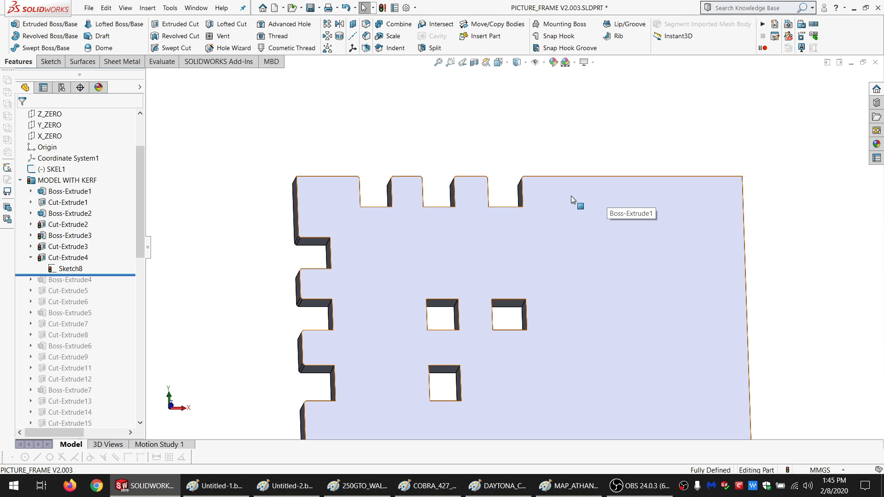
{"action": "scroll", "coordinate": [571, 198], "scroll_direction": "up", "scroll_amount": 5}
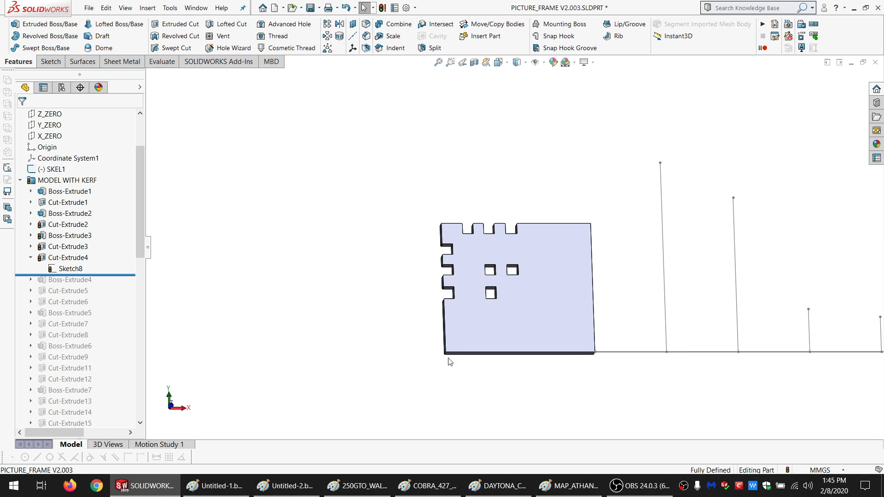
{"action": "scroll", "coordinate": [509, 318], "scroll_direction": "down", "scroll_amount": 3}
{"action": "scroll", "coordinate": [487, 233], "scroll_direction": "down", "scroll_amount": 5}
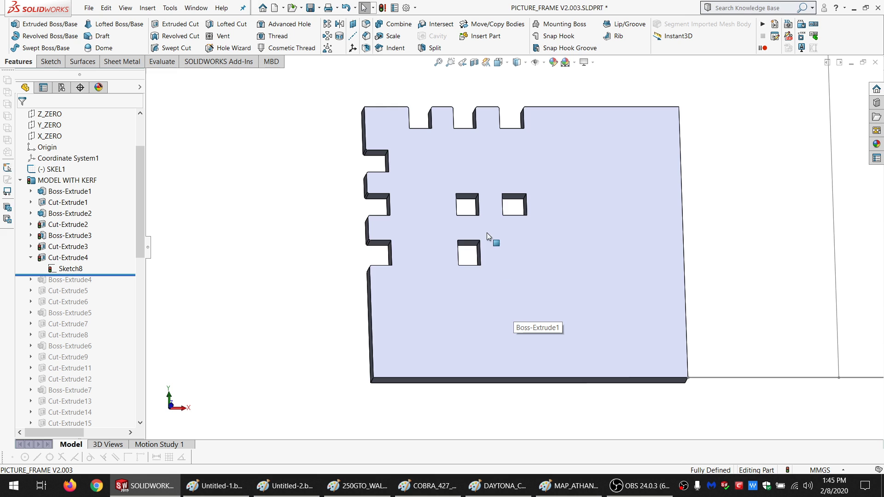
{"action": "scroll", "coordinate": [495, 209], "scroll_direction": "down", "scroll_amount": 3}
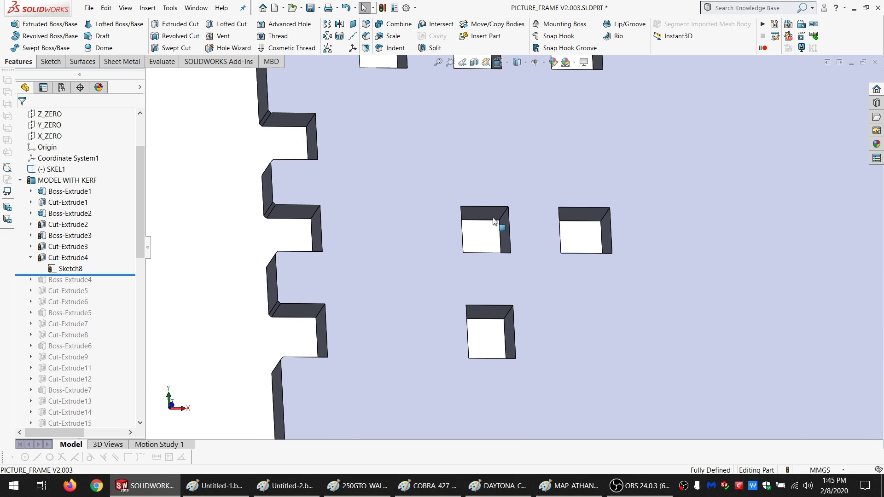
Select the inner side face of the upper left slot to inspect it, and clear the selection.
{"action": "left_click", "coordinate": [500, 227]}
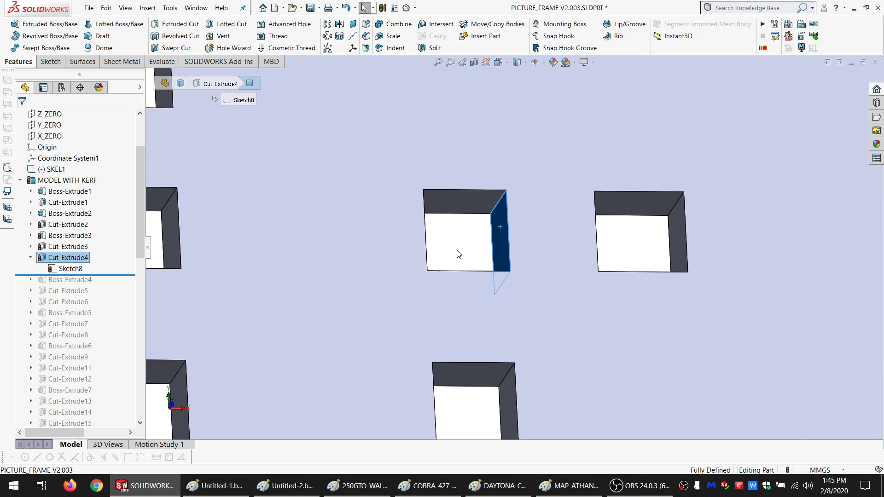
{"action": "scroll", "coordinate": [458, 253], "scroll_direction": "up", "scroll_amount": 4}
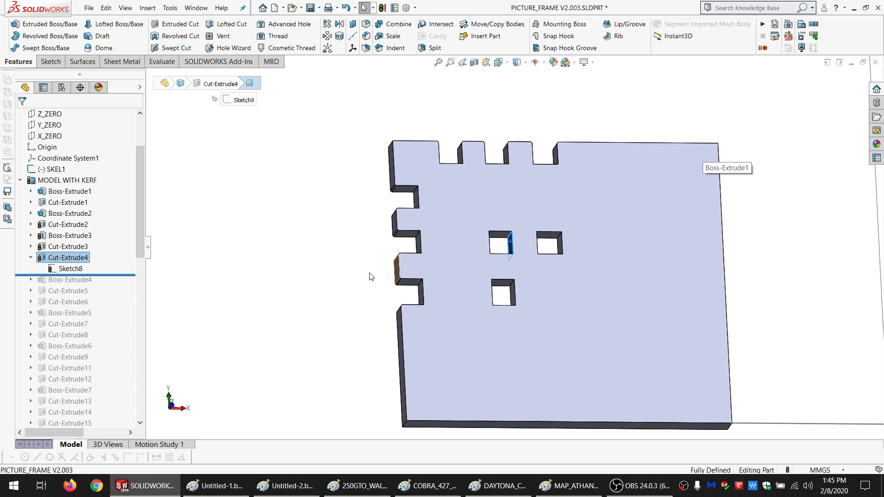
{"action": "left_click", "coordinate": [331, 270]}
{"action": "scroll", "coordinate": [515, 237], "scroll_direction": "down", "scroll_amount": 2}
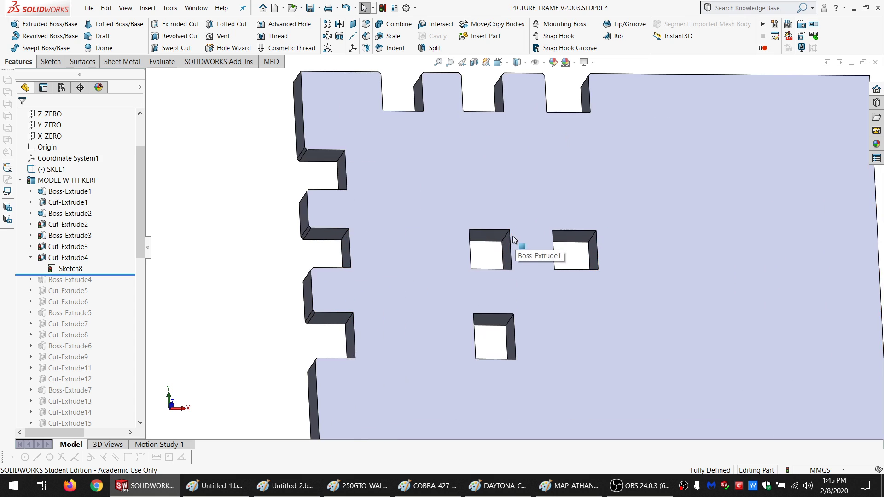
{"action": "scroll", "coordinate": [513, 236], "scroll_direction": "up", "scroll_amount": 1}
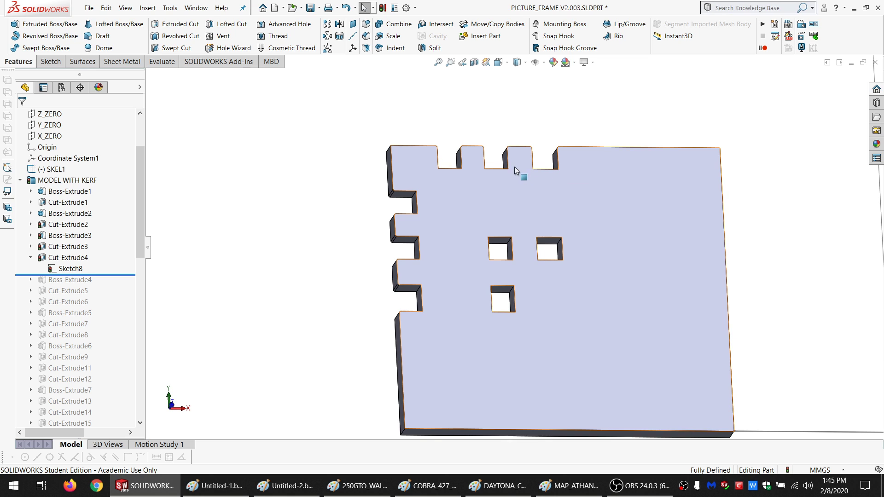
{"action": "left_click", "coordinate": [51, 62]}
{"action": "left_click", "coordinate": [8, 24]}
{"action": "key", "text": "Escape"}
Roll the feature history forward to include Boss-Extrude4, and highlight the part's solid bodies before clearing the selection.
{"action": "scroll", "coordinate": [79, 270], "scroll_direction": "down", "scroll_amount": 2}
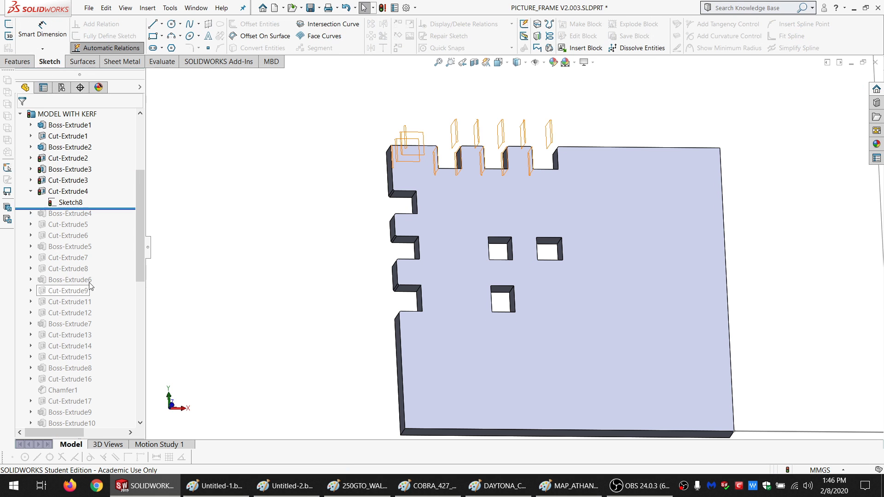
{"action": "left_click_drag", "start_coordinate": [114, 209], "coordinate": [113, 220]}
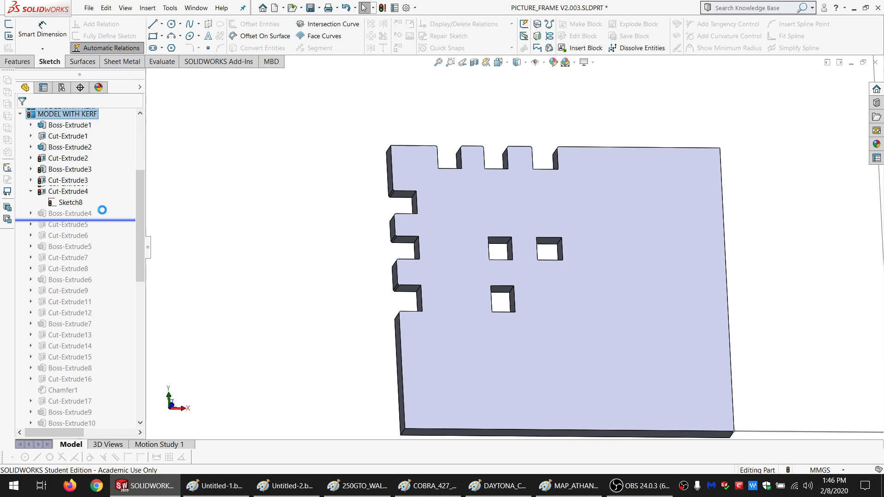
{"action": "scroll", "coordinate": [69, 184], "scroll_direction": "up", "scroll_amount": 5}
{"action": "left_click", "coordinate": [66, 158]}
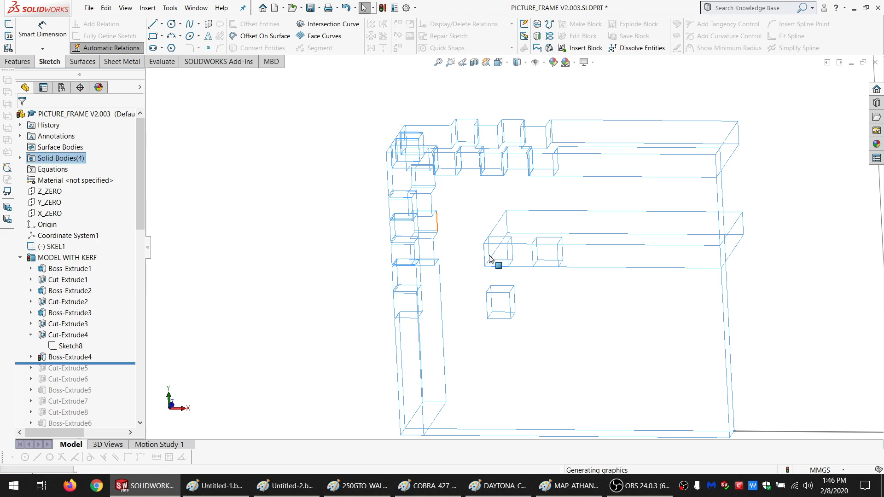
{"action": "left_click", "coordinate": [589, 302]}
Examine the Boss-Extrude4 wall over the plate's slots from several angles, selecting its long side face and the Boss-Extrude1 plate face.
{"action": "mouse_move", "coordinate": [577, 246]}
{"action": "middle_mouse_down"}
{"action": "mouse_move", "coordinate": [562, 252]}
{"action": "mouse_move", "coordinate": [567, 301]}
{"action": "mouse_move", "coordinate": [563, 278]}
{"action": "middle_mouse_up"}
{"action": "left_click", "coordinate": [634, 230]}
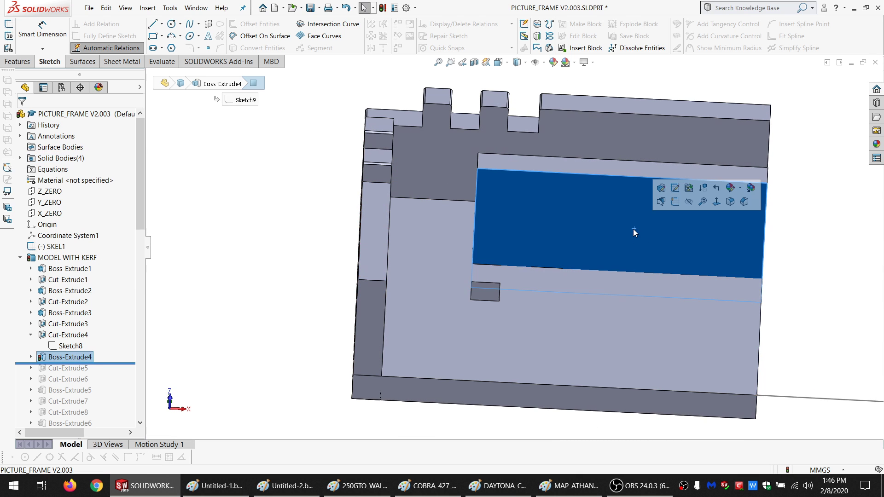
{"action": "middle_click_drag", "start_coordinate": [555, 230], "coordinate": [559, 302]}
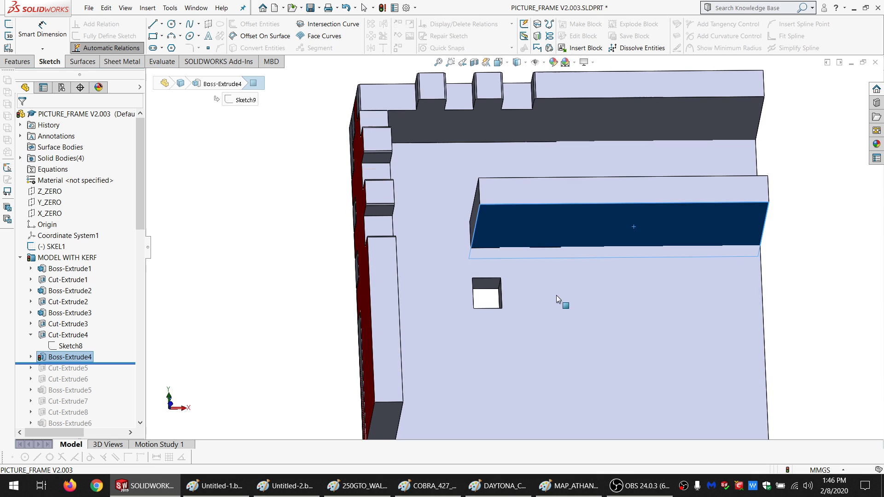
{"action": "scroll", "coordinate": [561, 291], "scroll_direction": "up", "scroll_amount": 3}
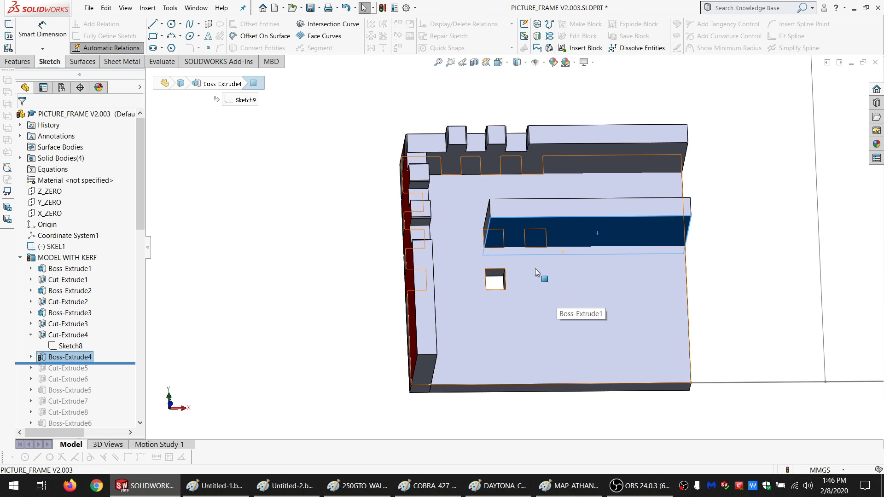
{"action": "scroll", "coordinate": [565, 250], "scroll_direction": "down", "scroll_amount": 1}
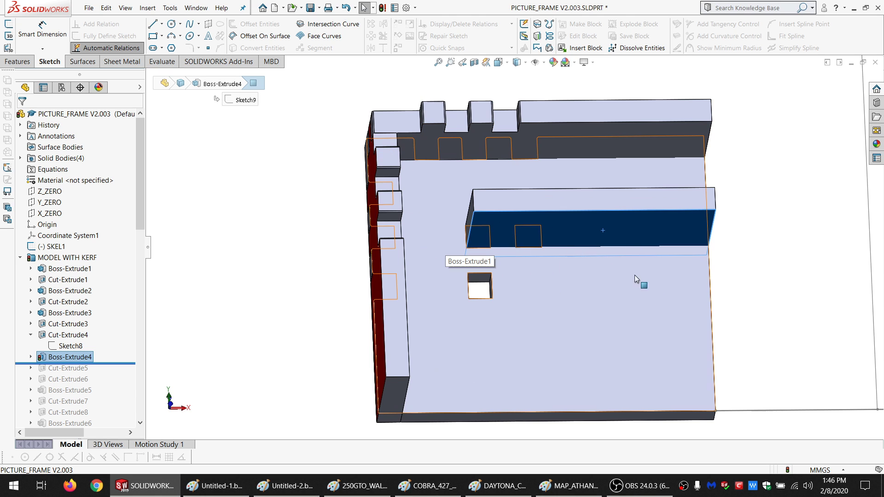
{"action": "left_click", "coordinate": [654, 299]}
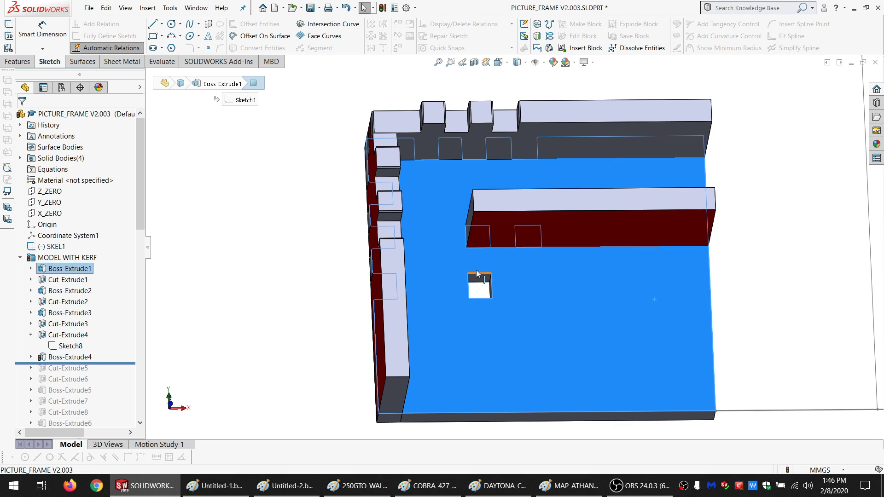
Roll the feature history forward to include Cut-Extrude5, and inspect the Boss-Extrude4 wall's notch and its joint with the plate.
{"action": "scroll", "coordinate": [516, 247], "scroll_direction": "down", "scroll_amount": 2}
{"action": "scroll", "coordinate": [401, 250], "scroll_direction": "down", "scroll_amount": 1}
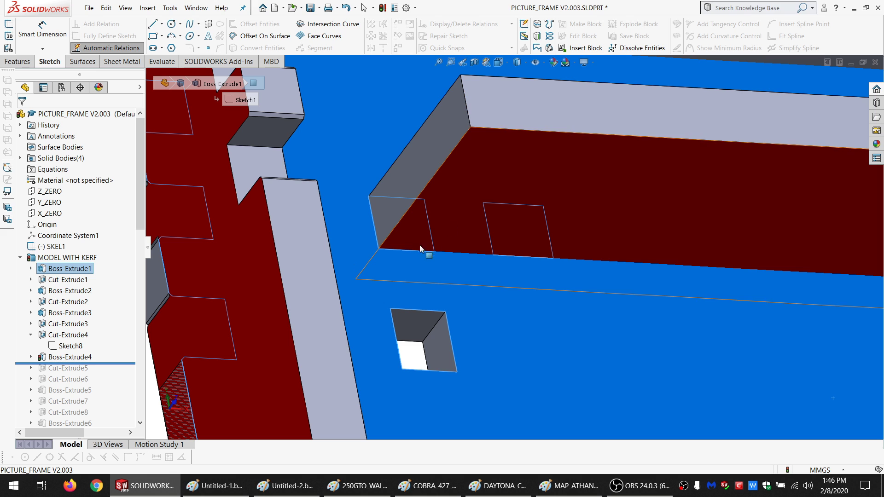
{"action": "key", "text": "f"}
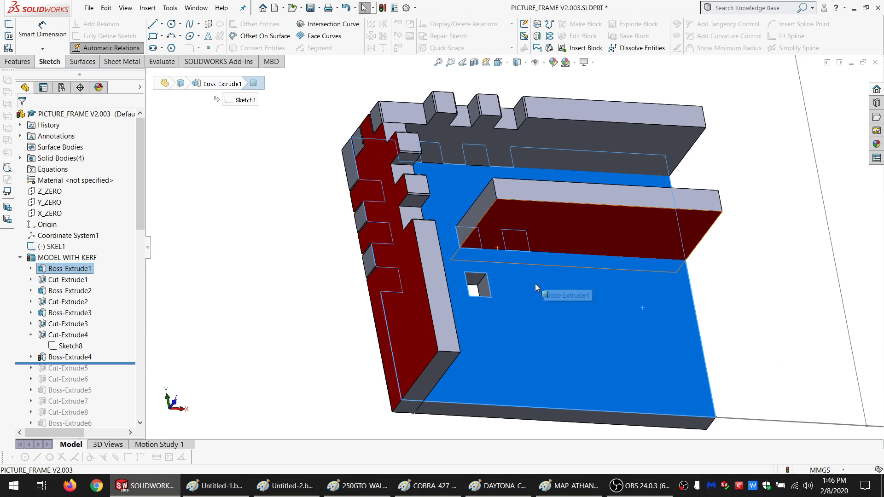
{"action": "key", "text": "ctrl+8"}
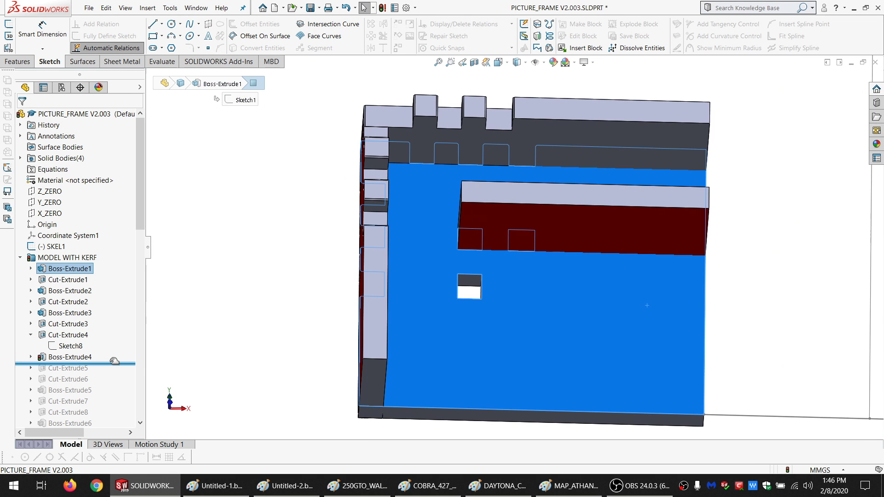
{"action": "left_click_drag", "start_coordinate": [114, 362], "coordinate": [108, 373]}
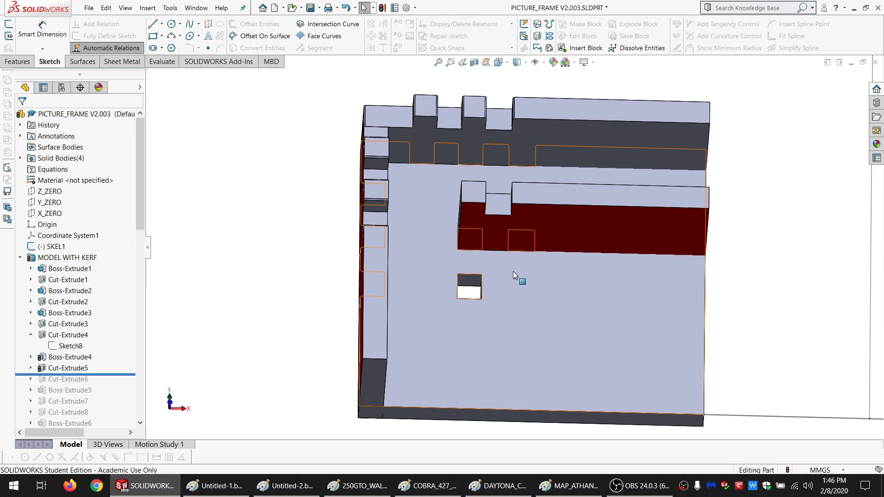
{"action": "middle_click_drag", "start_coordinate": [518, 278], "coordinate": [512, 231]}
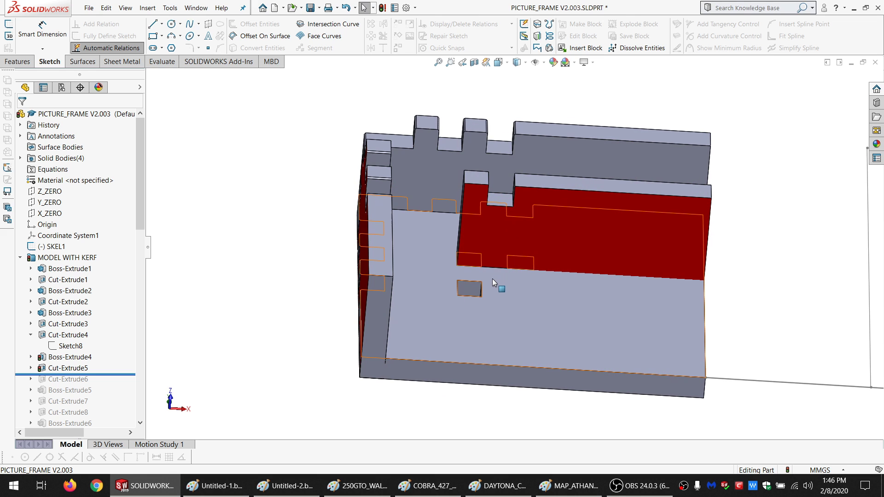
{"action": "scroll", "coordinate": [493, 278], "scroll_direction": "down", "scroll_amount": 5}
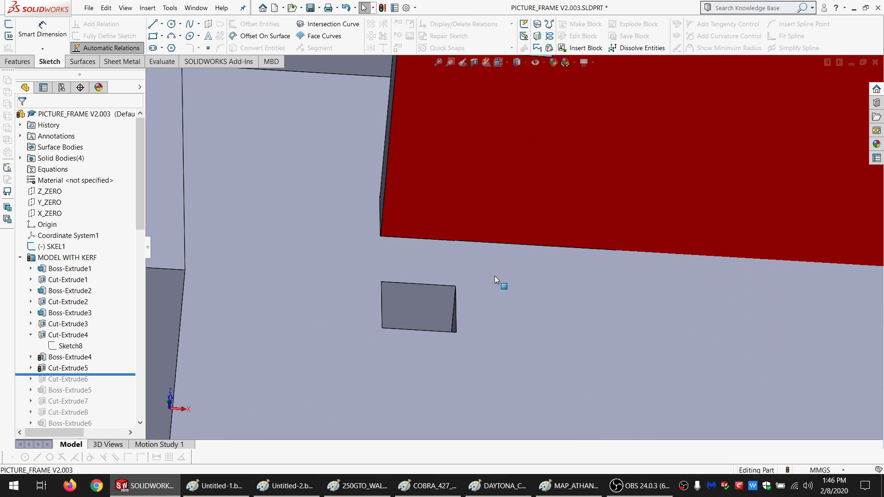
{"action": "left_click", "coordinate": [495, 198]}
{"action": "left_click", "coordinate": [552, 170]}
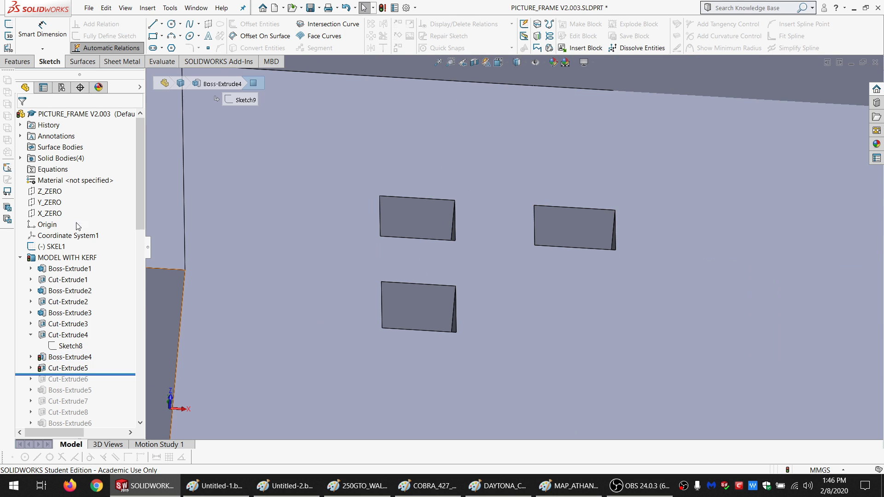
{"action": "right_click", "coordinate": [63, 158]}
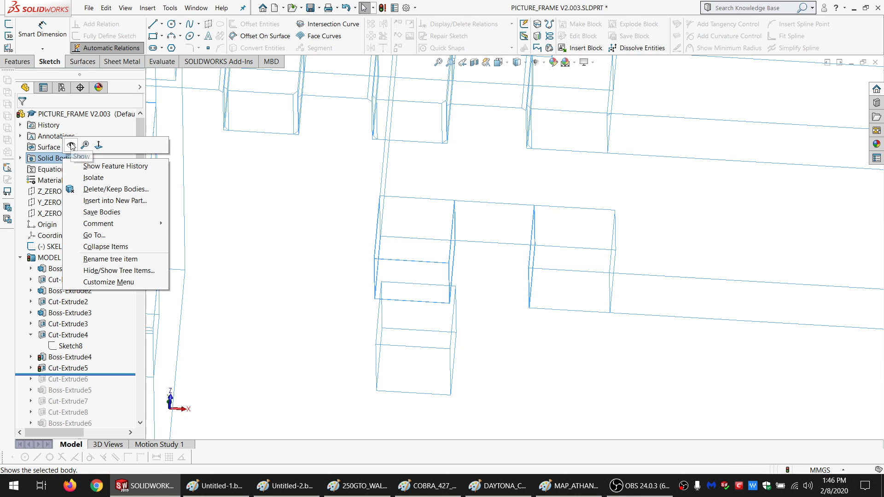
{"action": "left_click", "coordinate": [71, 146]}
Hide the Boss-Extrude1 plate body so the lower edge of the Boss-Extrude4 wall can be viewed.
{"action": "left_click", "coordinate": [494, 317]}
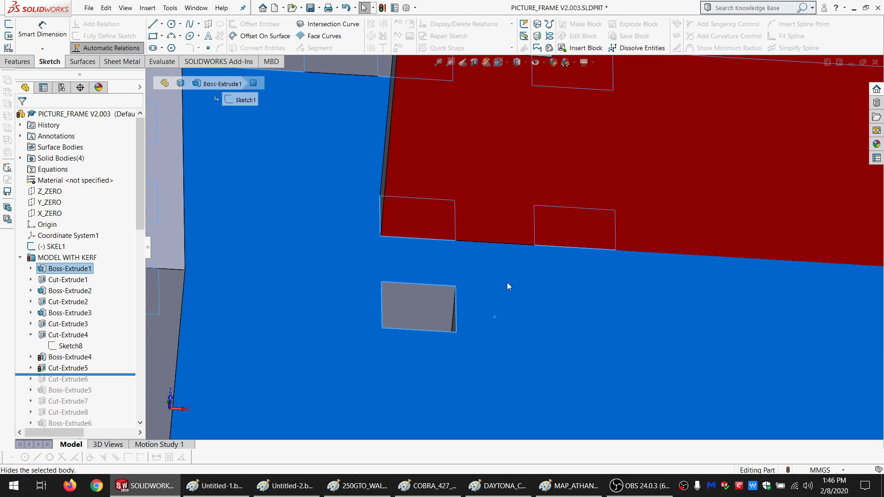
{"action": "left_click", "coordinate": [507, 283]}
{"action": "scroll", "coordinate": [523, 270], "scroll_direction": "up", "scroll_amount": 6}
{"action": "scroll", "coordinate": [534, 258], "scroll_direction": "down", "scroll_amount": 1}
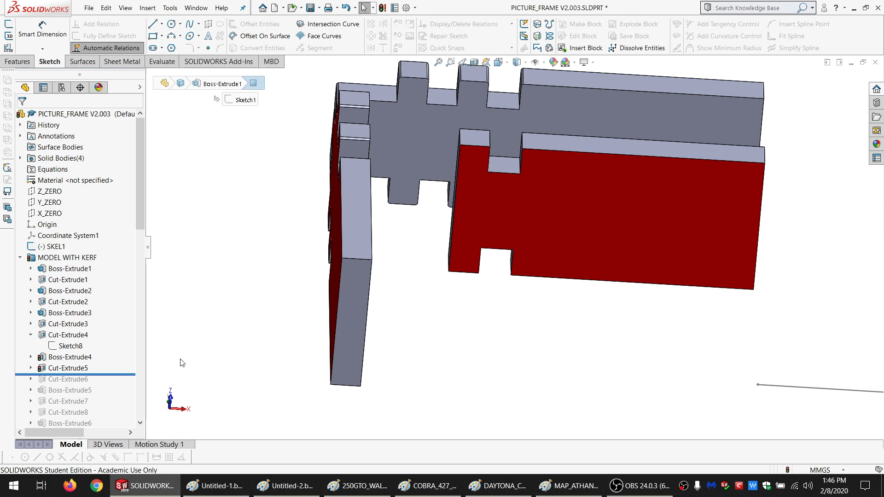
Roll the feature history forward to include Cut-Extrude6, and inspect the notch in the end of the Boss-Extrude4 wall.
{"action": "left_click_drag", "start_coordinate": [117, 373], "coordinate": [113, 382]}
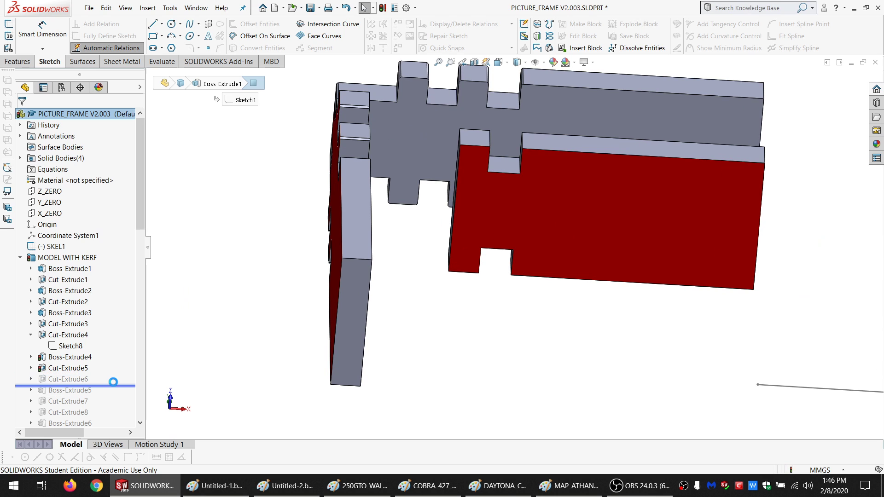
{"action": "scroll", "coordinate": [489, 222], "scroll_direction": "down", "scroll_amount": 1}
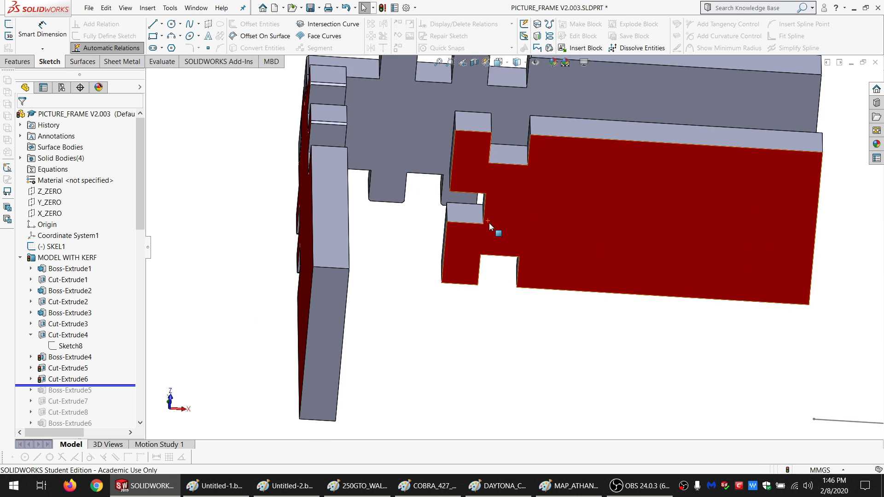
{"action": "scroll", "coordinate": [489, 222], "scroll_direction": "down", "scroll_amount": 3}
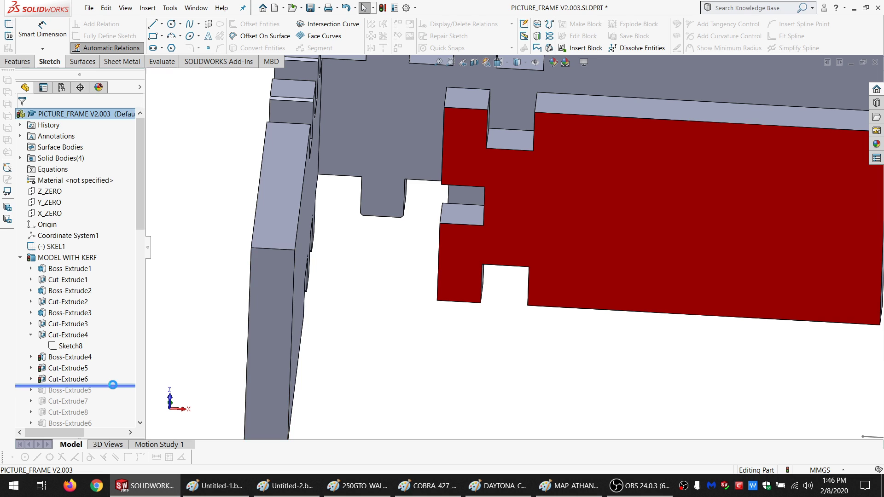
Roll the feature history forward to include Boss-Extrude5, and examine the material added around the wall's end notch.
{"action": "left_click_drag", "start_coordinate": [113, 385], "coordinate": [117, 392]}
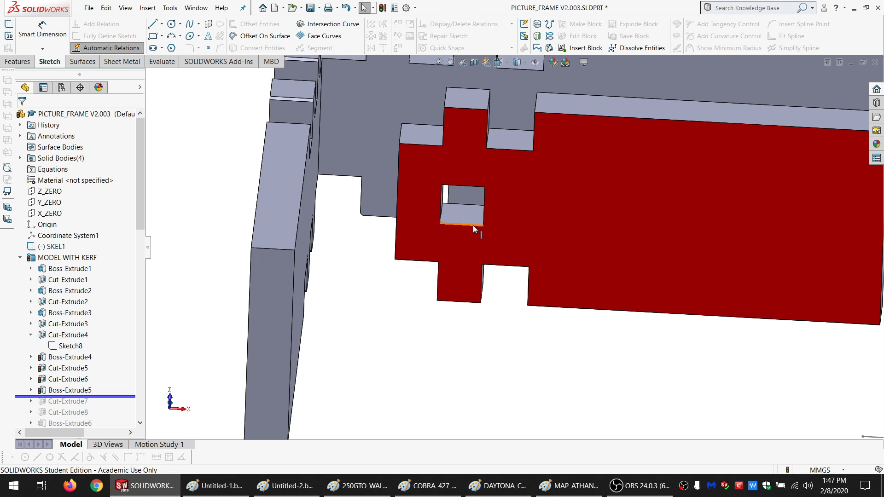
{"action": "scroll", "coordinate": [473, 225], "scroll_direction": "up", "scroll_amount": 3}
{"action": "scroll", "coordinate": [512, 236], "scroll_direction": "down", "scroll_amount": 2}
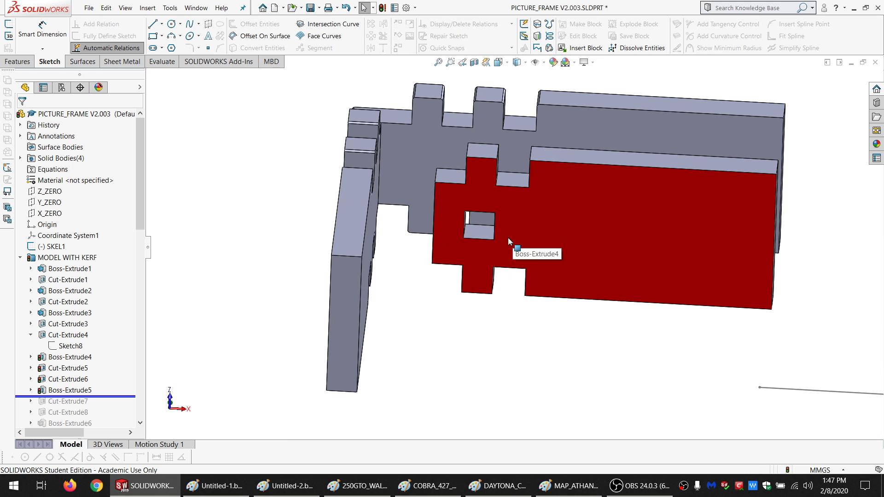
{"action": "mouse_move", "coordinate": [507, 237]}
{"action": "middle_mouse_down"}
{"action": "mouse_move", "coordinate": [510, 271]}
{"action": "mouse_move", "coordinate": [502, 219]}
{"action": "middle_mouse_up"}
{"action": "scroll", "coordinate": [504, 232], "scroll_direction": "down", "scroll_amount": 3}
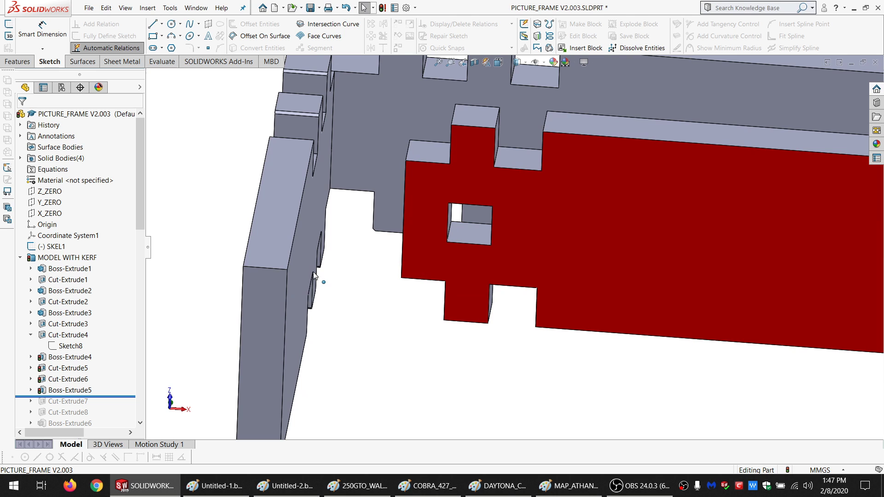
Roll the feature history forward to include Cut-Extrude7.
{"action": "scroll", "coordinate": [102, 383], "scroll_direction": "down", "scroll_amount": 2}
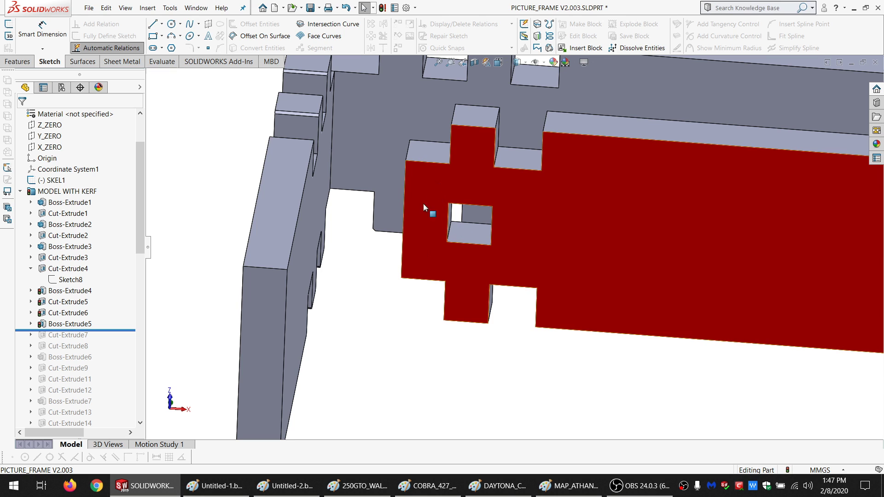
{"action": "scroll", "coordinate": [431, 230], "scroll_direction": "up", "scroll_amount": 2}
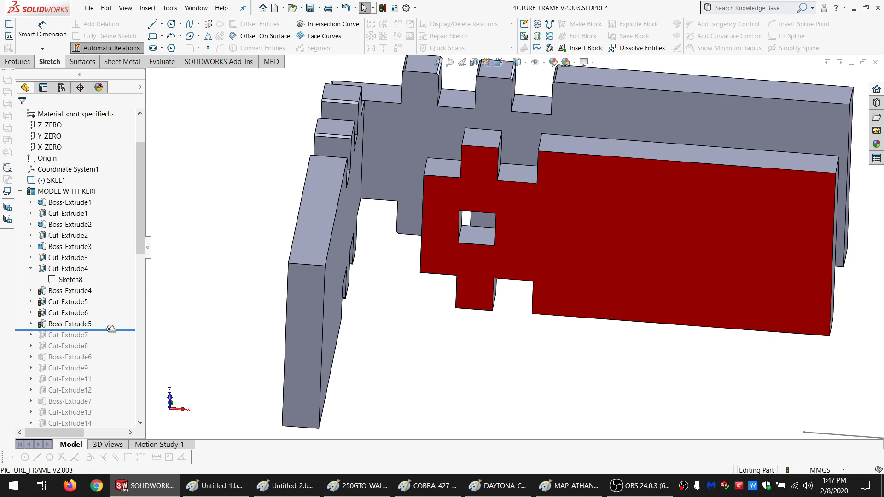
{"action": "scroll", "coordinate": [109, 291], "scroll_direction": "down", "scroll_amount": 2}
{"action": "left_click_drag", "start_coordinate": [115, 265], "coordinate": [116, 274]}
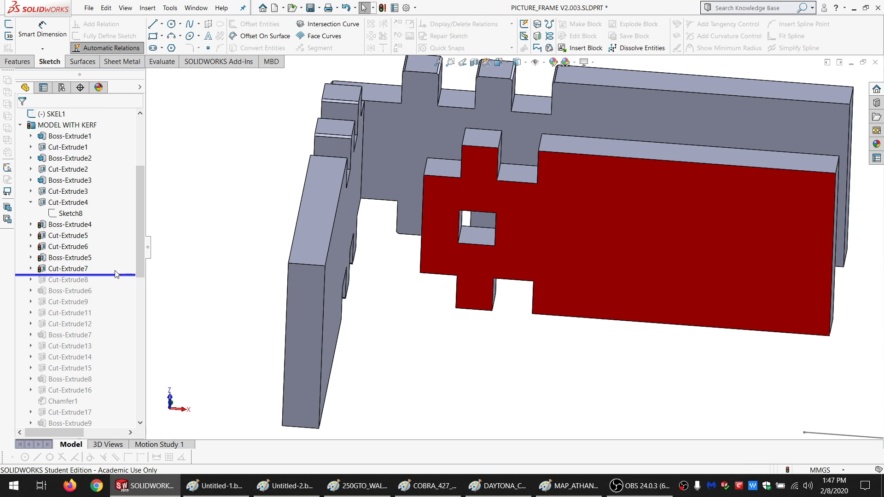
Open the sketch of Cut-Extrude7 and examine the small clearance offset between its lines and the finger edges.
{"action": "left_click", "coordinate": [65, 270]}
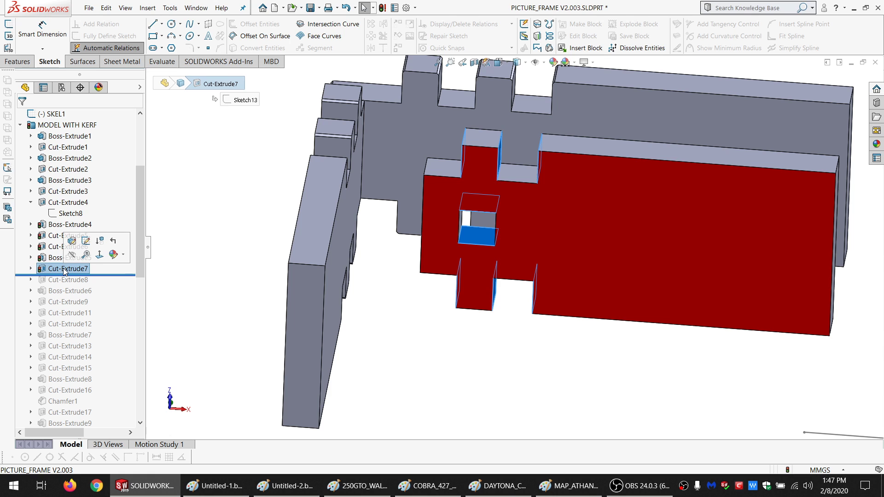
{"action": "left_click", "coordinate": [85, 240]}
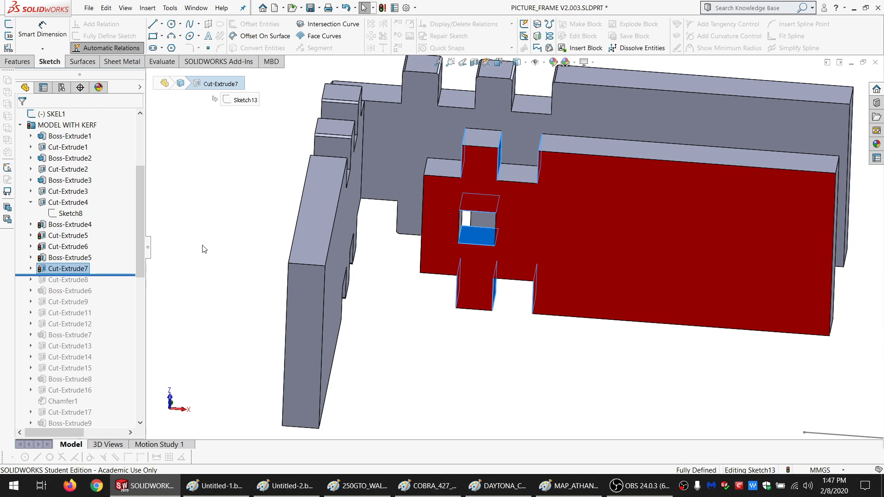
{"action": "scroll", "coordinate": [498, 178], "scroll_direction": "down", "scroll_amount": 3}
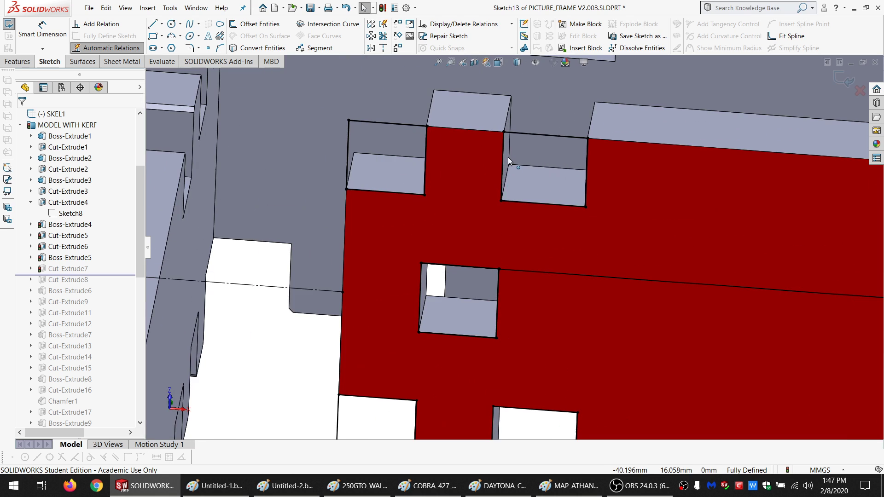
{"action": "scroll", "coordinate": [509, 159], "scroll_direction": "down", "scroll_amount": 5}
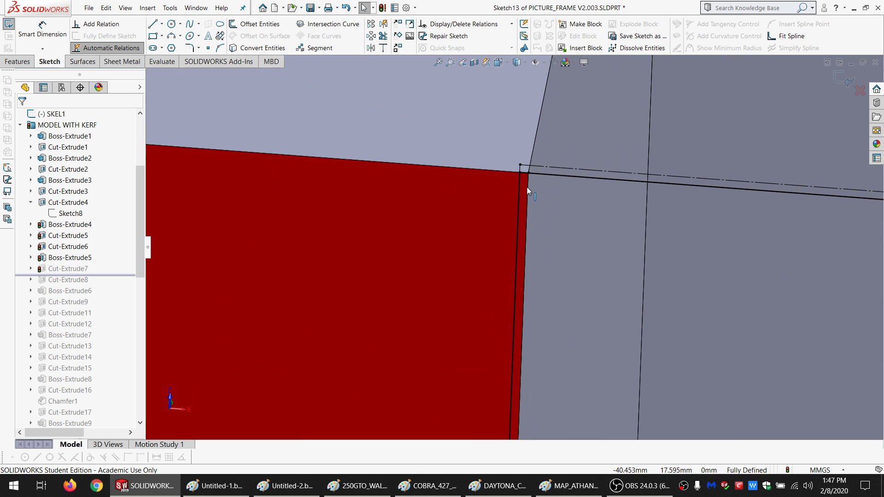
{"action": "scroll", "coordinate": [514, 205], "scroll_direction": "up", "scroll_amount": 5}
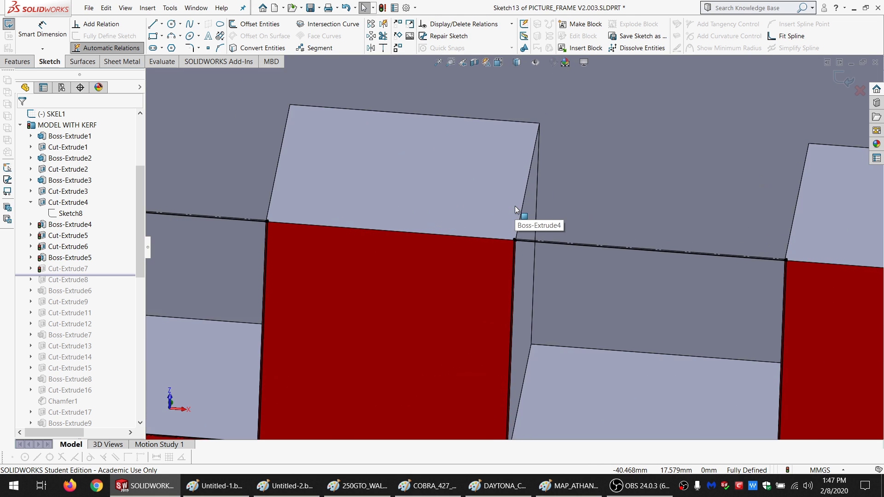
{"action": "scroll", "coordinate": [515, 205], "scroll_direction": "up", "scroll_amount": 6}
{"action": "scroll", "coordinate": [515, 299], "scroll_direction": "down", "scroll_amount": 2}
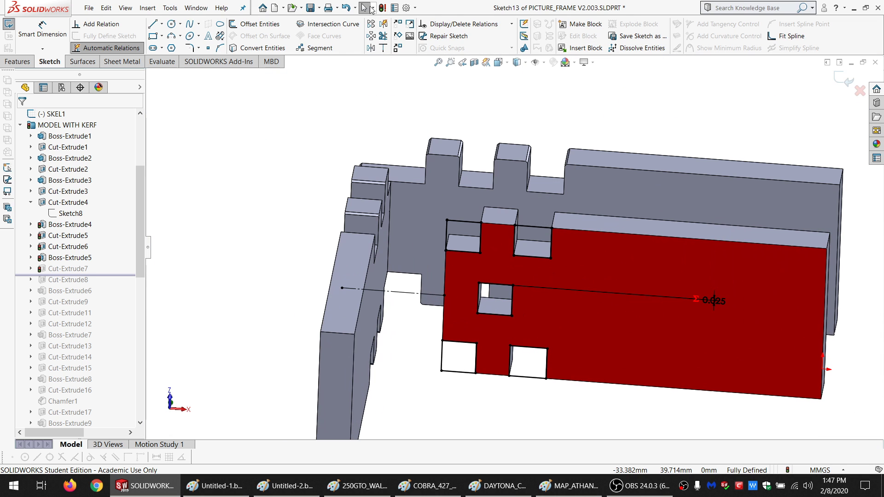
Check the part's configuration-specific properties for the kerf and finger spacing, close them without changes, and exit the sketch.
{"action": "left_click", "coordinate": [395, 7]}
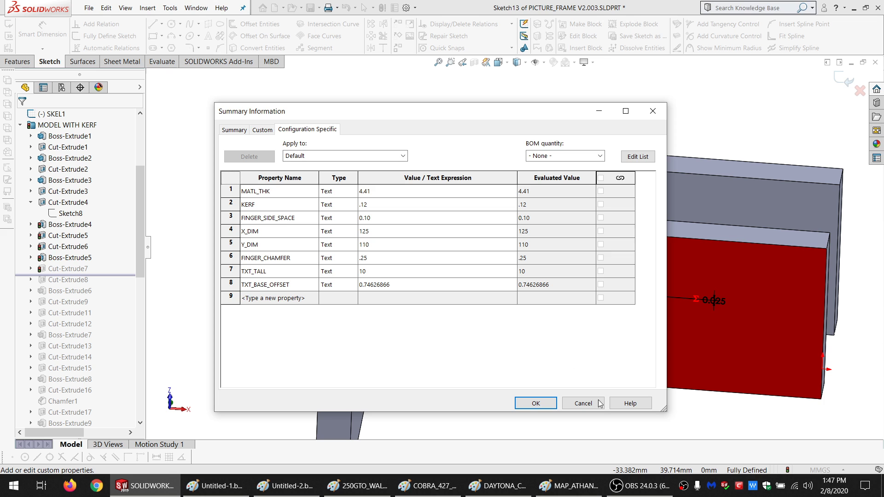
{"action": "left_click", "coordinate": [583, 403]}
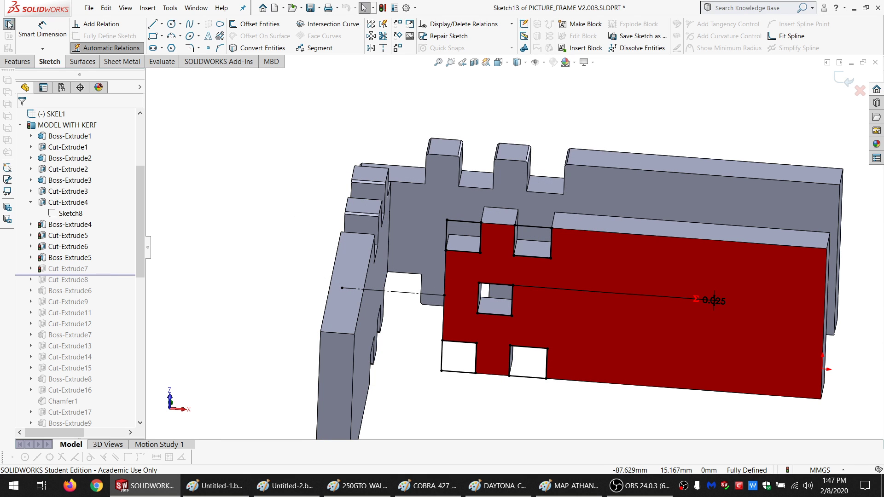
{"action": "left_click", "coordinate": [7, 24]}
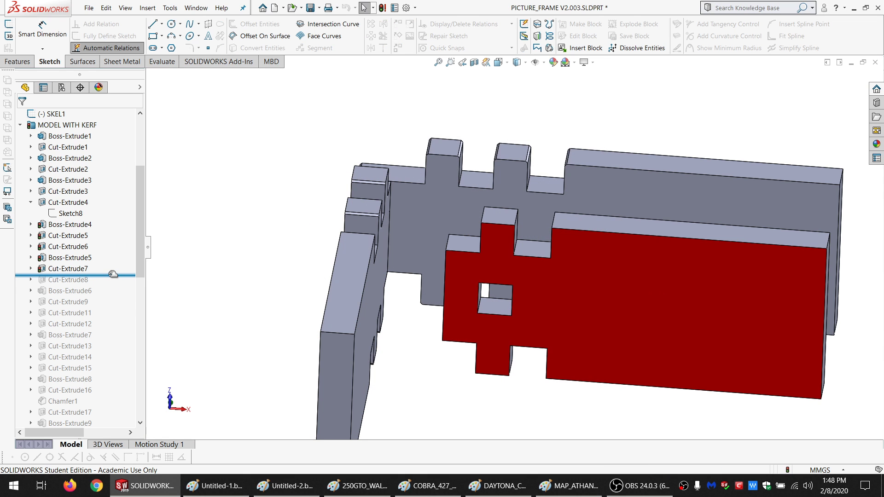
Roll the feature history forward to include Cut-Extrude8, and inspect the finger corners of the Boss-Extrude4 wall.
{"action": "left_click_drag", "start_coordinate": [113, 274], "coordinate": [110, 286]}
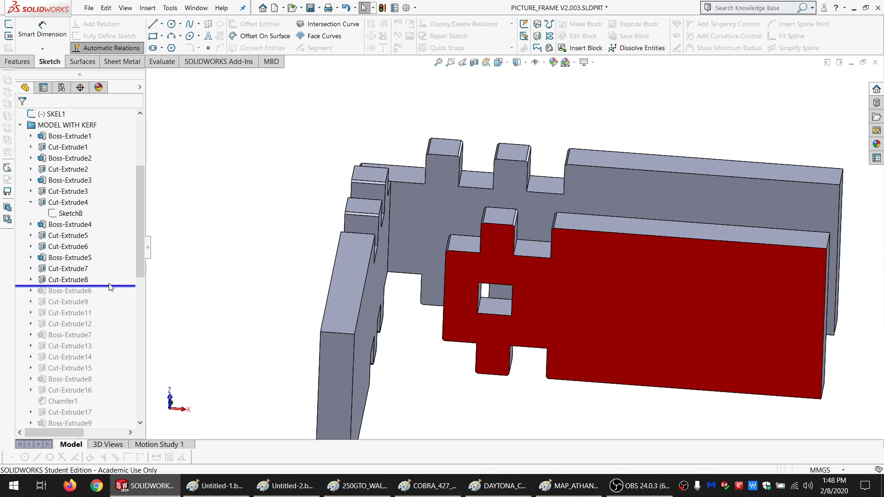
{"action": "scroll", "coordinate": [498, 354], "scroll_direction": "down", "scroll_amount": 1}
{"action": "mouse_move", "coordinate": [497, 355]}
{"action": "middle_mouse_down"}
{"action": "mouse_move", "coordinate": [502, 304]}
{"action": "mouse_move", "coordinate": [504, 343]}
{"action": "middle_mouse_up"}
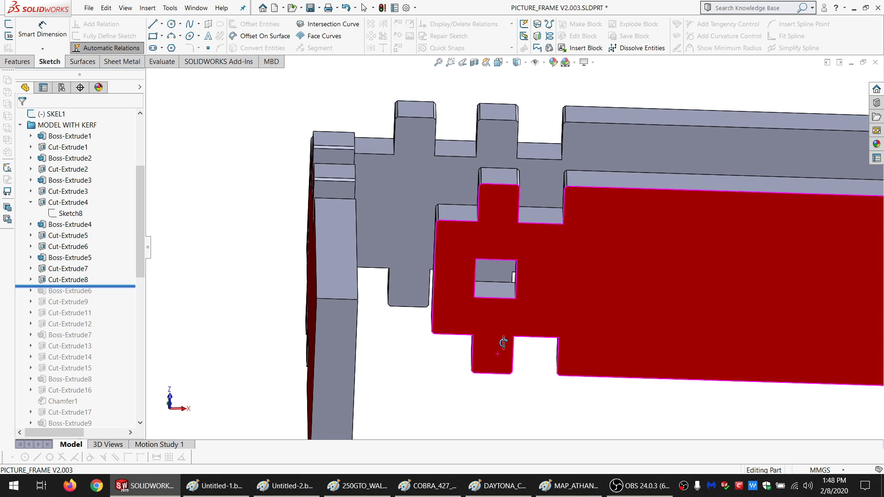
Roll the feature history forward to include Boss-Extrude6, and examine the added wall from the opposite side.
{"action": "left_click_drag", "start_coordinate": [103, 285], "coordinate": [103, 297]}
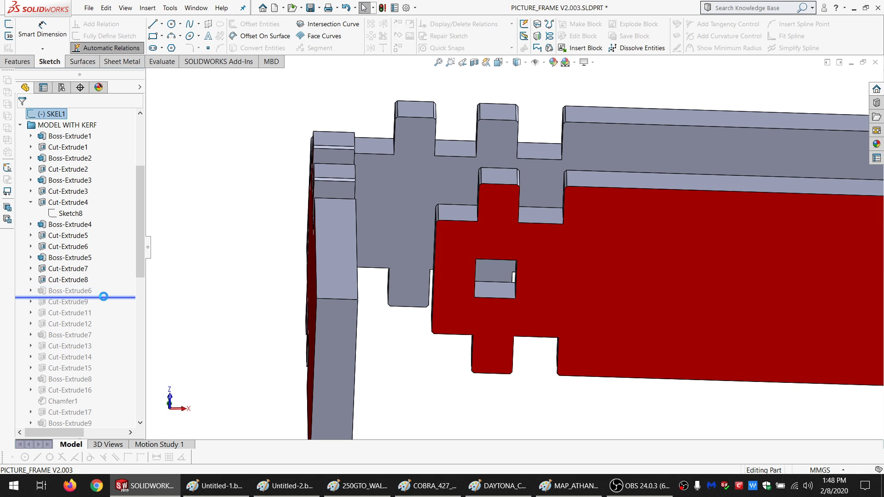
{"action": "middle_click_drag", "start_coordinate": [547, 294], "coordinate": [506, 290]}
{"action": "middle_click_drag", "start_coordinate": [529, 257], "coordinate": [502, 313]}
{"action": "middle_click_drag", "start_coordinate": [429, 344], "coordinate": [428, 324]}
Roll the feature history forward to include Cut-Extrude9, and hide the Boss-Extrude4 wall body to examine the Boss-Extrude6 wall's fingers.
{"action": "left_click_drag", "start_coordinate": [115, 297], "coordinate": [112, 308]}
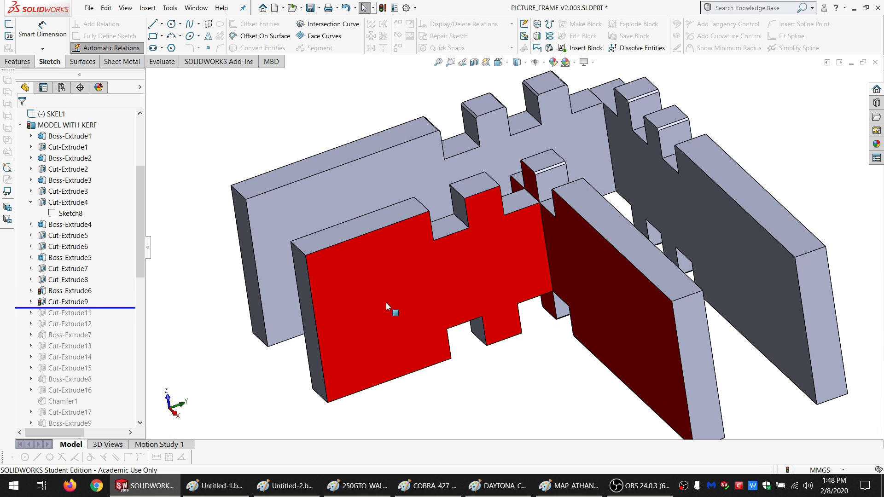
{"action": "scroll", "coordinate": [525, 217], "scroll_direction": "down", "scroll_amount": 2}
{"action": "left_click", "coordinate": [647, 254]}
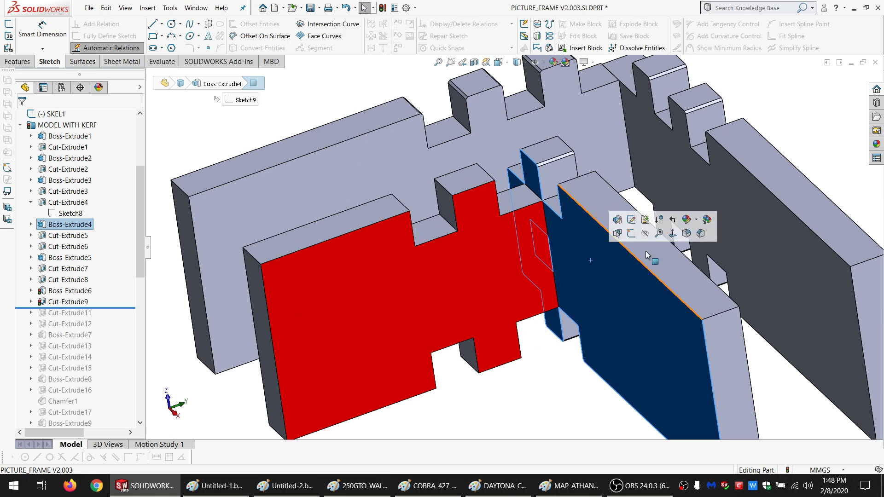
{"action": "left_click", "coordinate": [645, 234]}
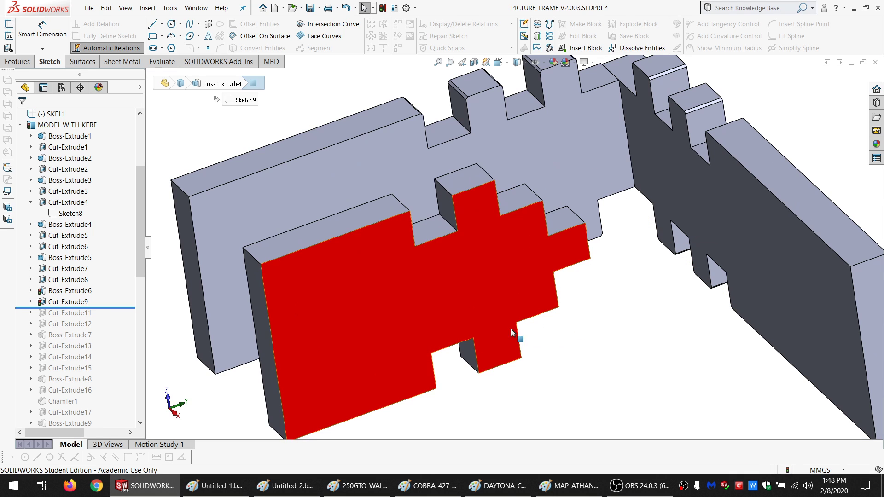
{"action": "scroll", "coordinate": [445, 318], "scroll_direction": "up", "scroll_amount": 2}
{"action": "mouse_move", "coordinate": [445, 318]}
{"action": "middle_mouse_down"}
{"action": "mouse_move", "coordinate": [450, 292]}
{"action": "mouse_move", "coordinate": [421, 302]}
{"action": "mouse_move", "coordinate": [435, 308]}
{"action": "middle_mouse_up"}
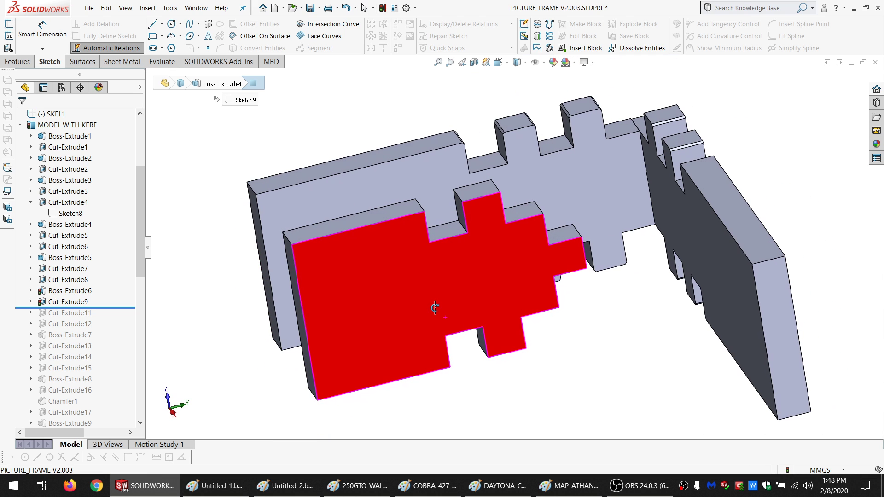
Roll the feature history forward to include Cut-Extrude11 and Cut-Extrude12.
{"action": "scroll", "coordinate": [106, 312], "scroll_direction": "down", "scroll_amount": 2}
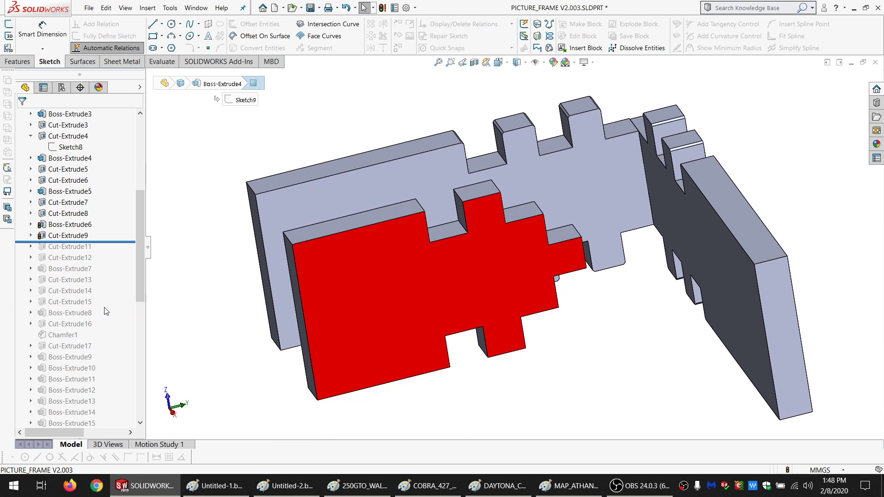
{"action": "left_click_drag", "start_coordinate": [110, 242], "coordinate": [109, 252]}
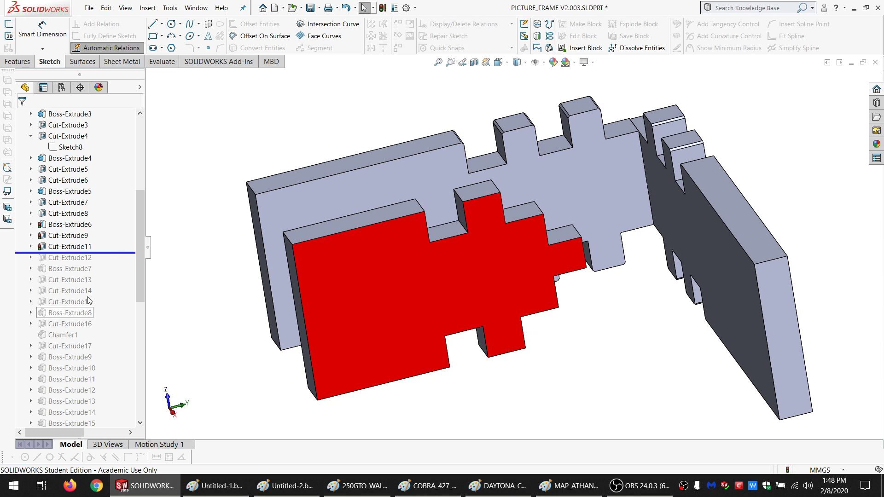
{"action": "left_click_drag", "start_coordinate": [118, 253], "coordinate": [115, 258]}
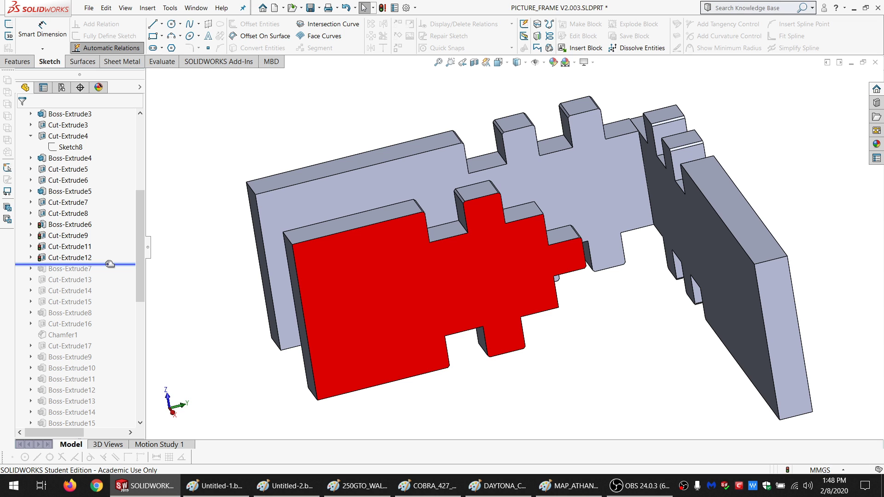
Roll the feature history forward to include Boss-Extrude7, and examine the added panel face-on where it meets the walls' fingers.
{"action": "left_click_drag", "start_coordinate": [111, 264], "coordinate": [110, 270]}
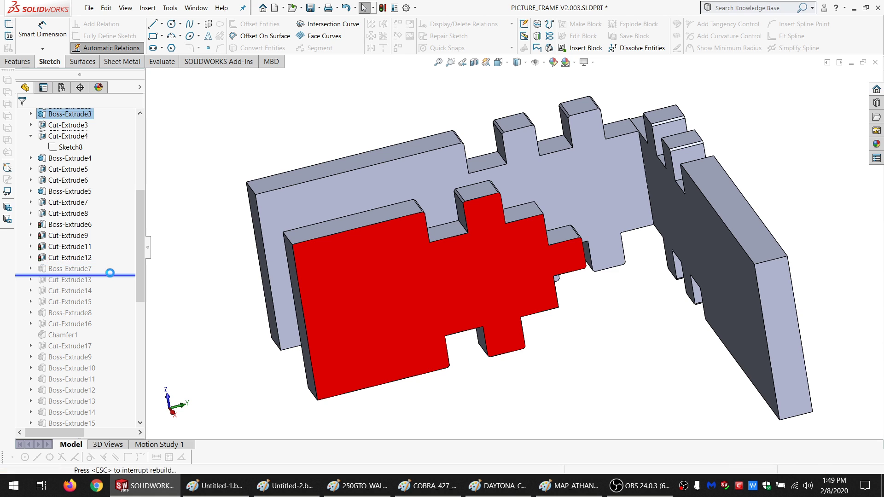
{"action": "scroll", "coordinate": [623, 250], "scroll_direction": "up", "scroll_amount": 2}
{"action": "mouse_move", "coordinate": [623, 250]}
{"action": "middle_mouse_down"}
{"action": "mouse_move", "coordinate": [588, 223]}
{"action": "mouse_move", "coordinate": [651, 296]}
{"action": "mouse_move", "coordinate": [643, 341]}
{"action": "mouse_move", "coordinate": [624, 347]}
{"action": "mouse_move", "coordinate": [559, 192]}
{"action": "mouse_move", "coordinate": [603, 227]}
{"action": "mouse_move", "coordinate": [595, 236]}
{"action": "middle_mouse_up"}
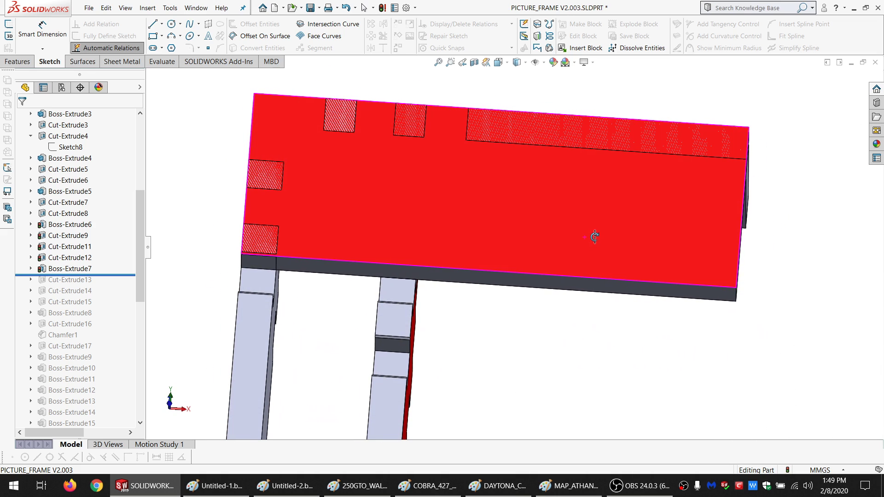
{"action": "key", "text": "Escape"}
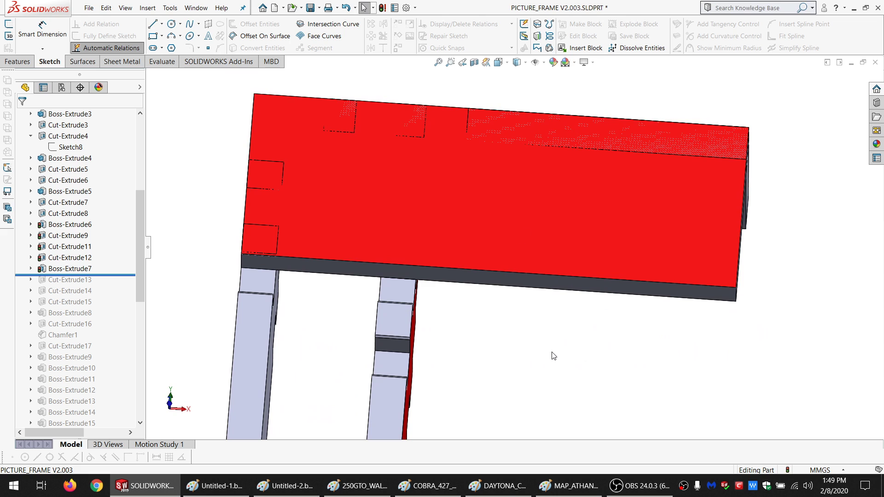
Roll the feature history forward to include Cut-Extrude13, and compare the edge lengths of the panel's middle slot and the slot beside it.
{"action": "left_click_drag", "start_coordinate": [123, 275], "coordinate": [123, 285]}
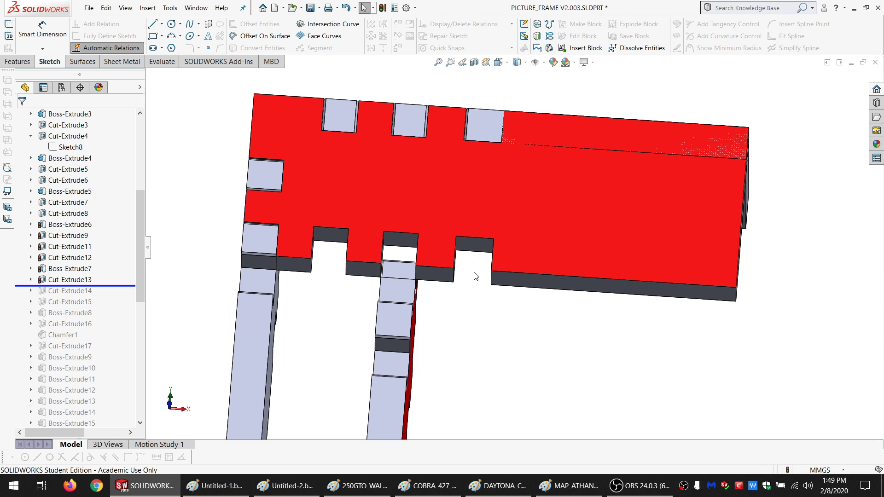
{"action": "left_click", "coordinate": [413, 234]}
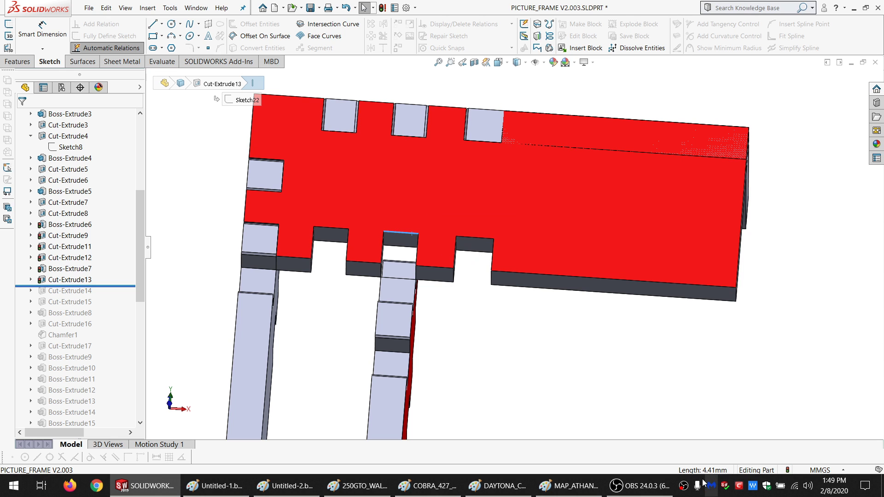
{"action": "left_click", "coordinate": [481, 240]}
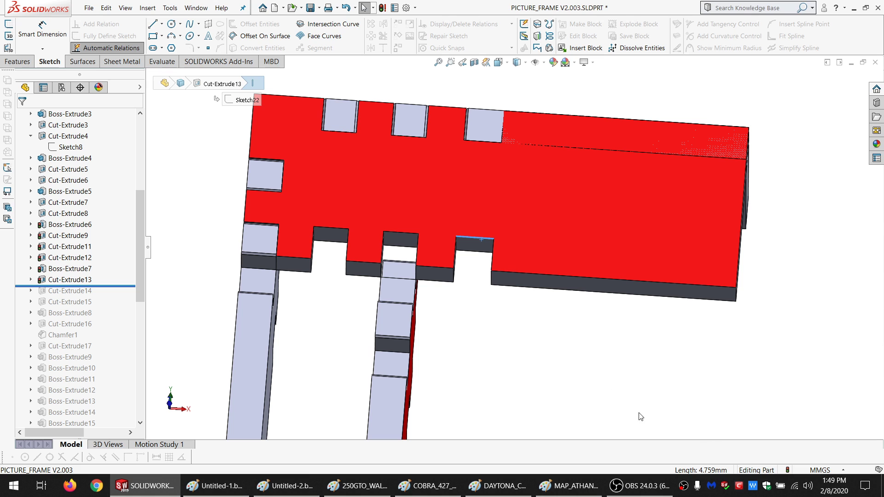
{"action": "left_click", "coordinate": [563, 354]}
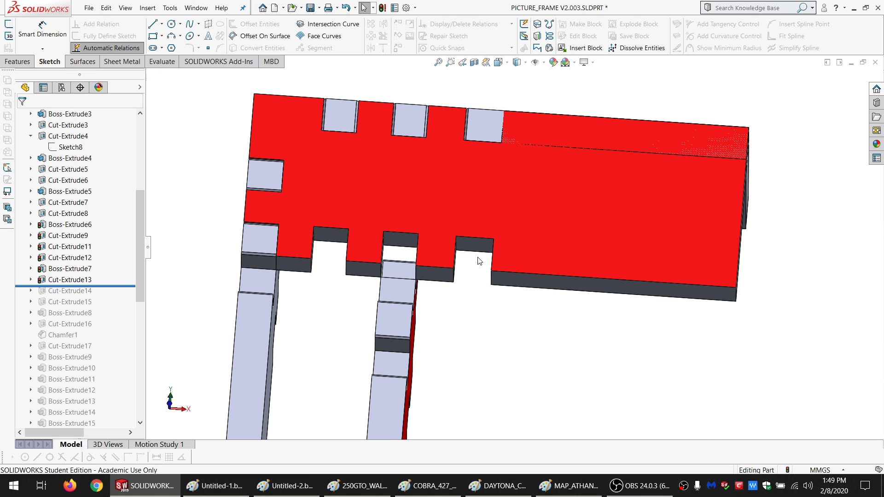
{"action": "scroll", "coordinate": [479, 261], "scroll_direction": "up", "scroll_amount": 1}
{"action": "scroll", "coordinate": [483, 254], "scroll_direction": "up", "scroll_amount": 3}
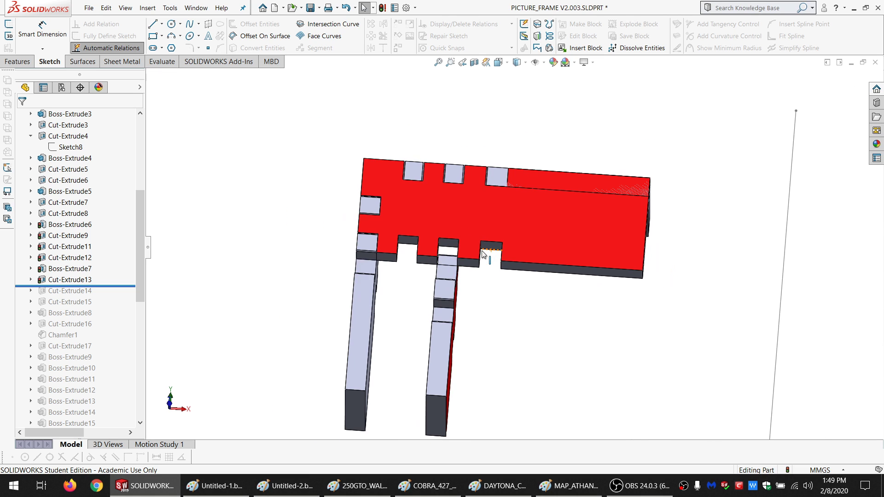
{"action": "scroll", "coordinate": [484, 248], "scroll_direction": "down", "scroll_amount": 3}
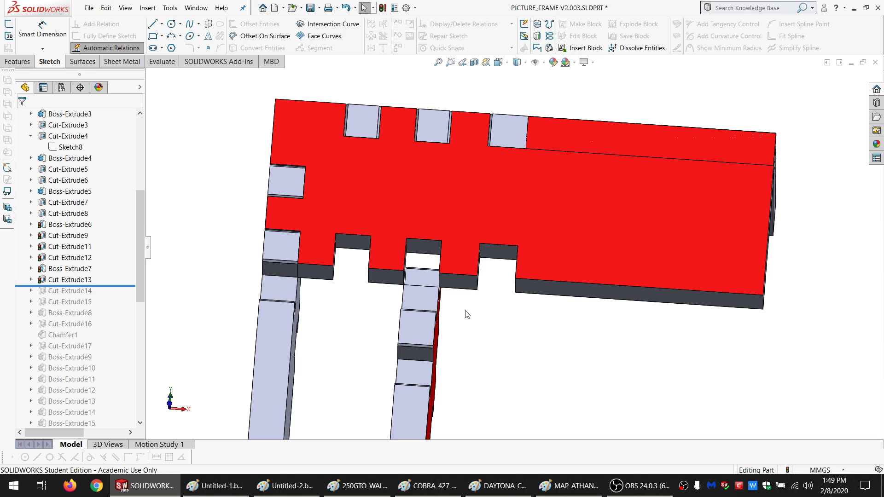
{"action": "left_click", "coordinate": [497, 245]}
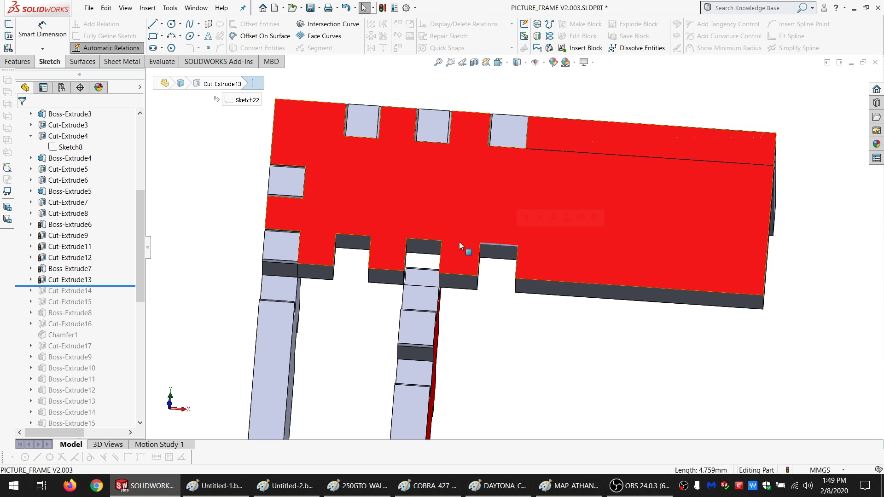
{"action": "left_click", "coordinate": [429, 240]}
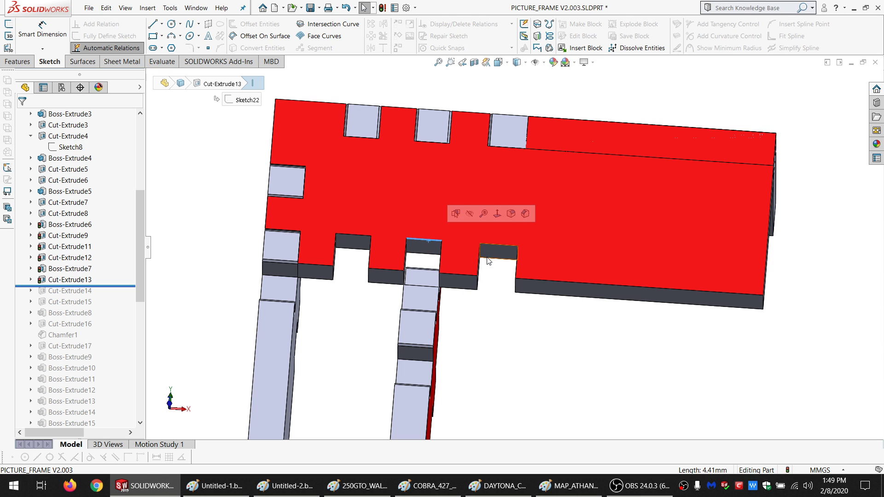
{"action": "left_click", "coordinate": [496, 246]}
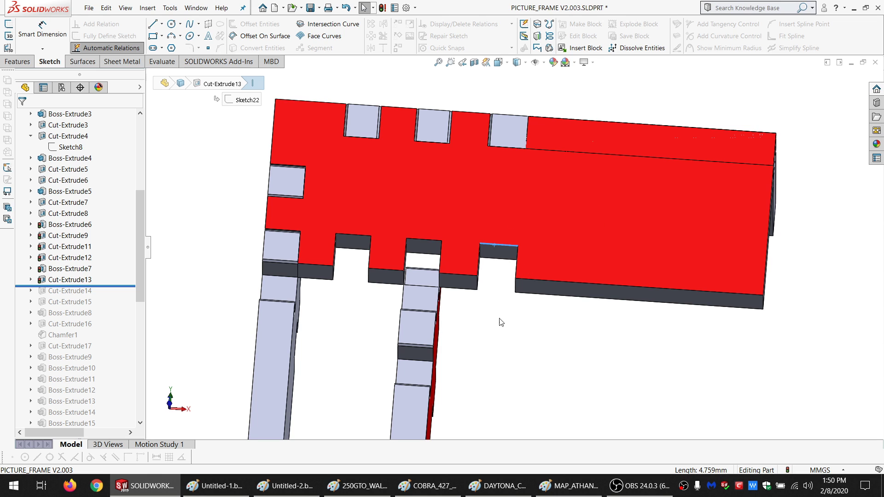
{"action": "left_click", "coordinate": [422, 239]}
Roll the feature history forward to include Cut-Extrude14 and Cut-Extrude15, highlighting Cut-Extrude14 to examine its cuts along the panel's slots.
{"action": "left_click_drag", "start_coordinate": [121, 286], "coordinate": [118, 297]}
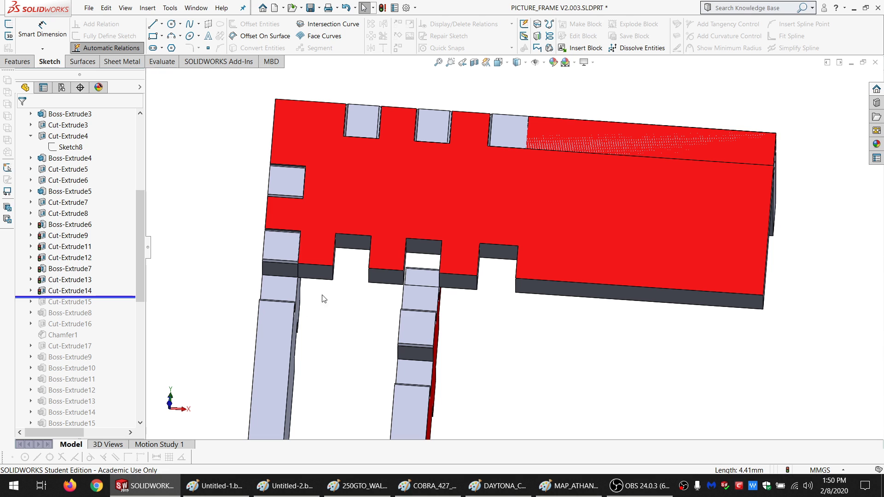
{"action": "left_click", "coordinate": [69, 290]}
{"action": "scroll", "coordinate": [463, 267], "scroll_direction": "down", "scroll_amount": 2}
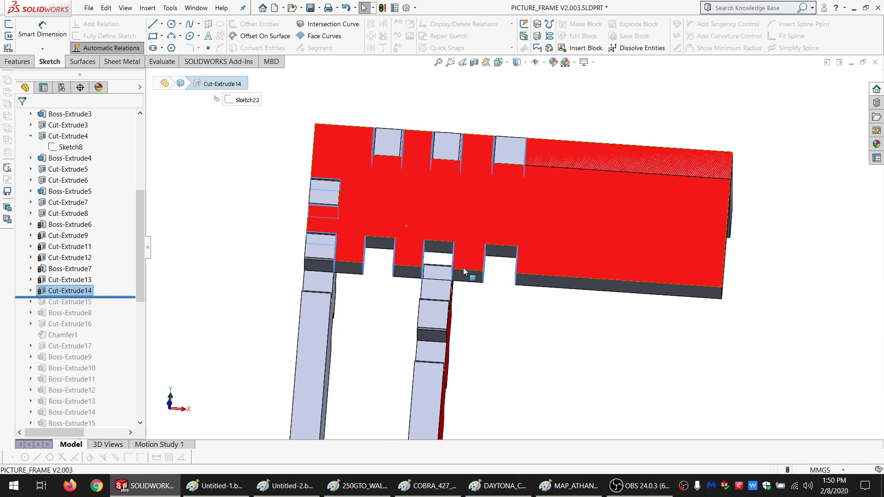
{"action": "left_click", "coordinate": [523, 317]}
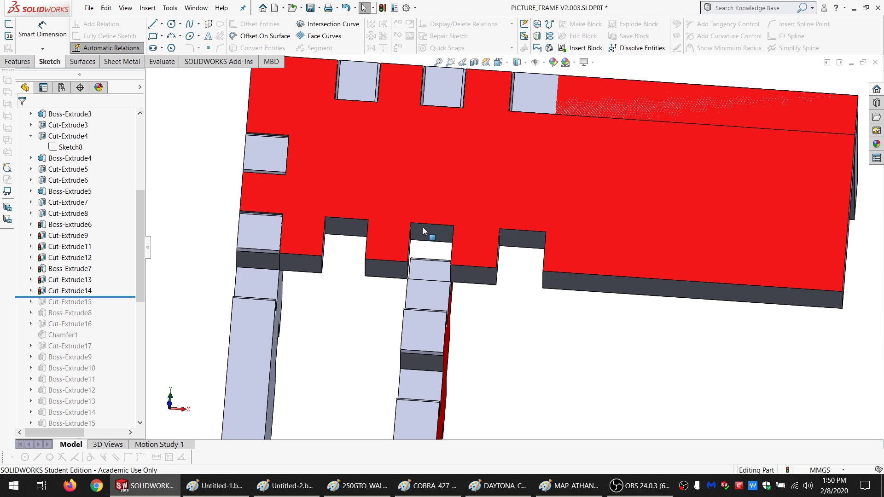
{"action": "left_click_drag", "start_coordinate": [103, 297], "coordinate": [106, 302]}
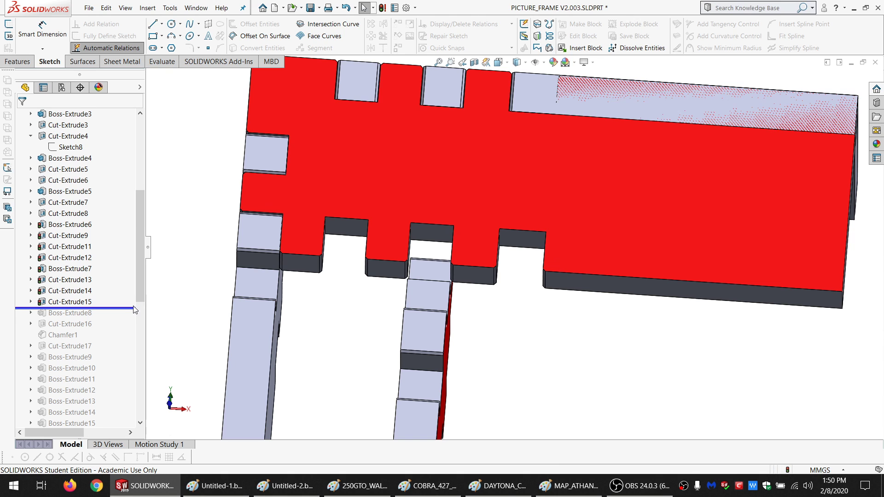
Roll the feature history forward to include Boss-Extrude8, and examine the face of the added panel.
{"action": "scroll", "coordinate": [109, 281], "scroll_direction": "down", "scroll_amount": 1}
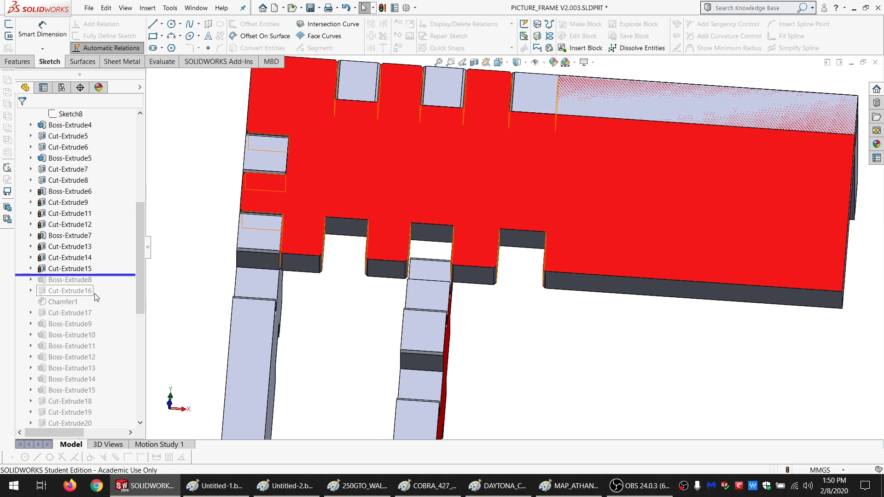
{"action": "left_click_drag", "start_coordinate": [111, 275], "coordinate": [106, 286]}
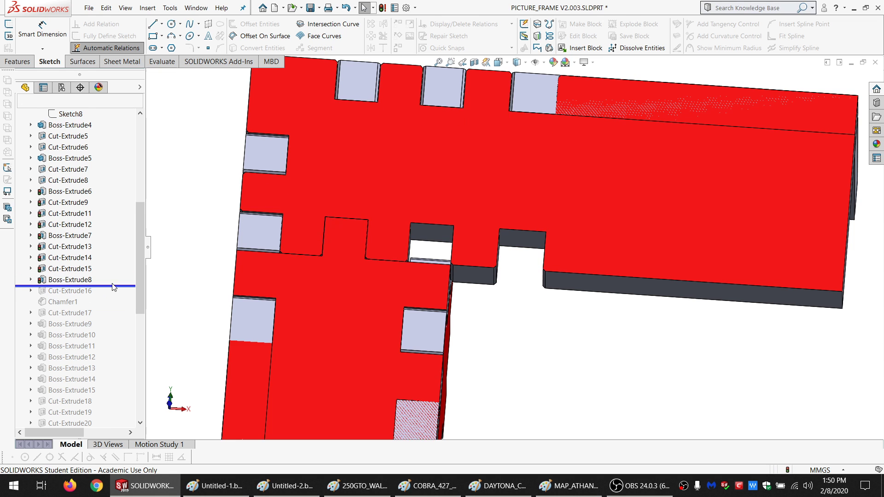
{"action": "scroll", "coordinate": [368, 282], "scroll_direction": "up", "scroll_amount": 3}
{"action": "scroll", "coordinate": [408, 313], "scroll_direction": "down", "scroll_amount": 2}
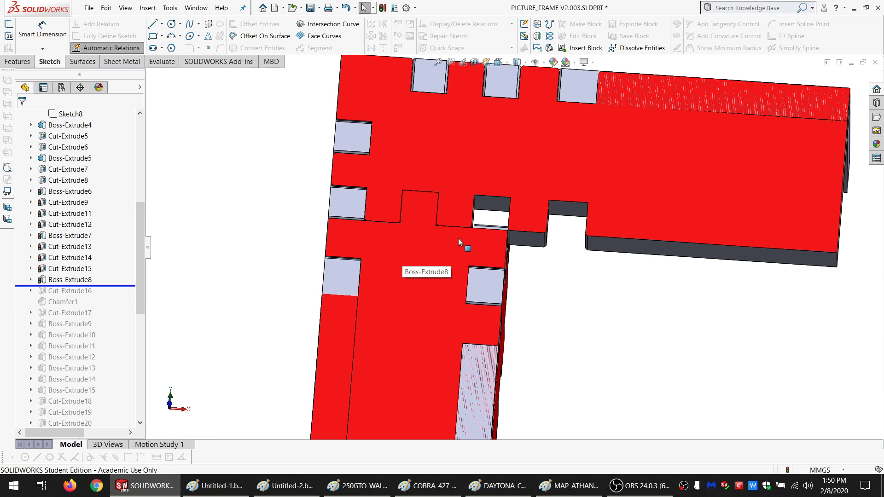
{"action": "scroll", "coordinate": [449, 322], "scroll_direction": "up", "scroll_amount": 2}
{"action": "scroll", "coordinate": [474, 299], "scroll_direction": "down", "scroll_amount": 2}
{"action": "left_click", "coordinate": [479, 283]}
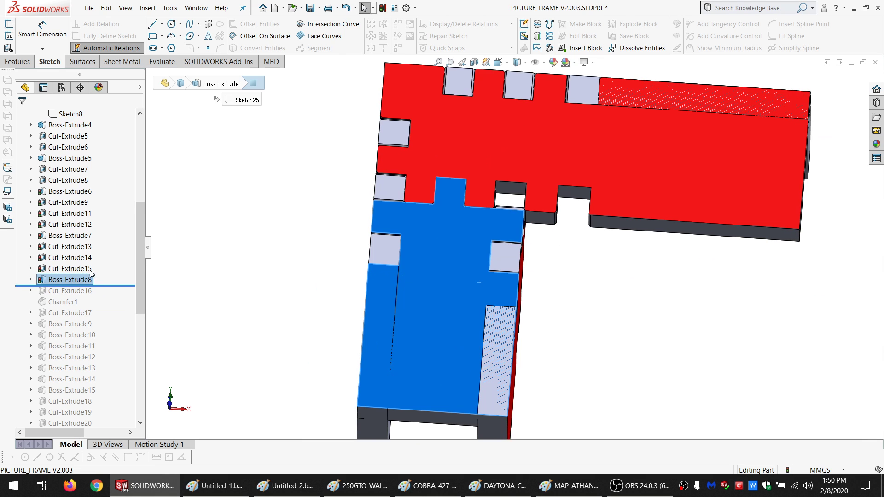
Open Boss-Extrude8's Sketch25 for editing, hide all solid bodies to examine its dimensioned profile, and exit the sketch.
{"action": "double_click", "coordinate": [64, 279]}
{"action": "left_click", "coordinate": [71, 291]}
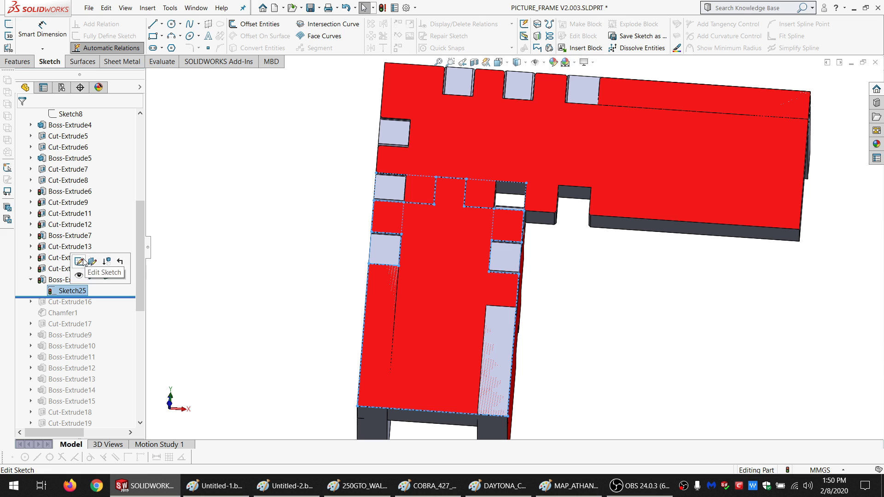
{"action": "left_click", "coordinate": [79, 261]}
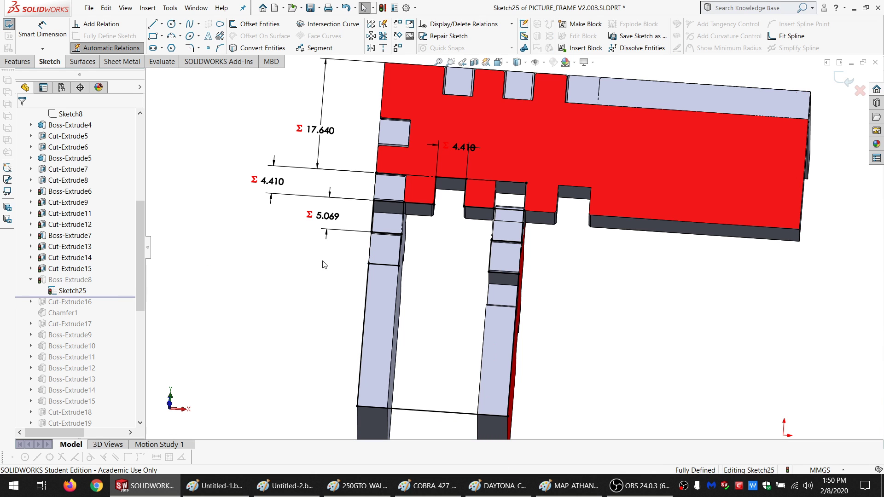
{"action": "scroll", "coordinate": [73, 193], "scroll_direction": "up", "scroll_amount": 7}
{"action": "left_click", "coordinate": [72, 158]}
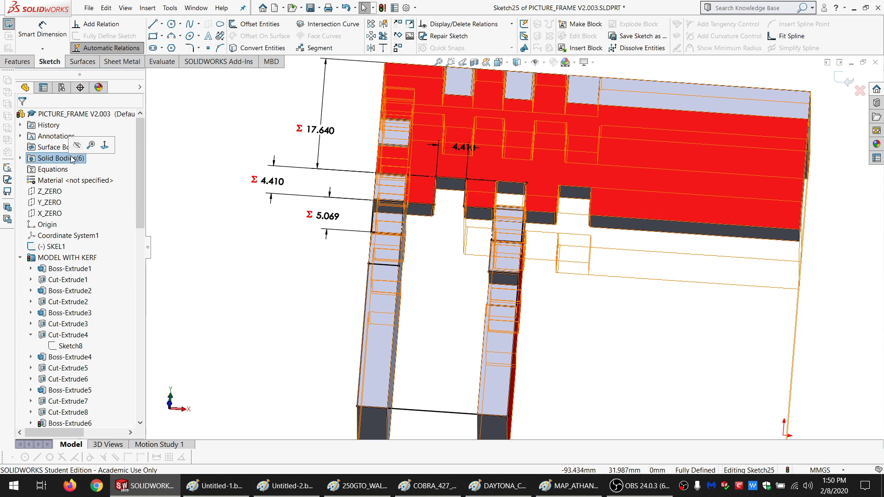
{"action": "left_click", "coordinate": [77, 145]}
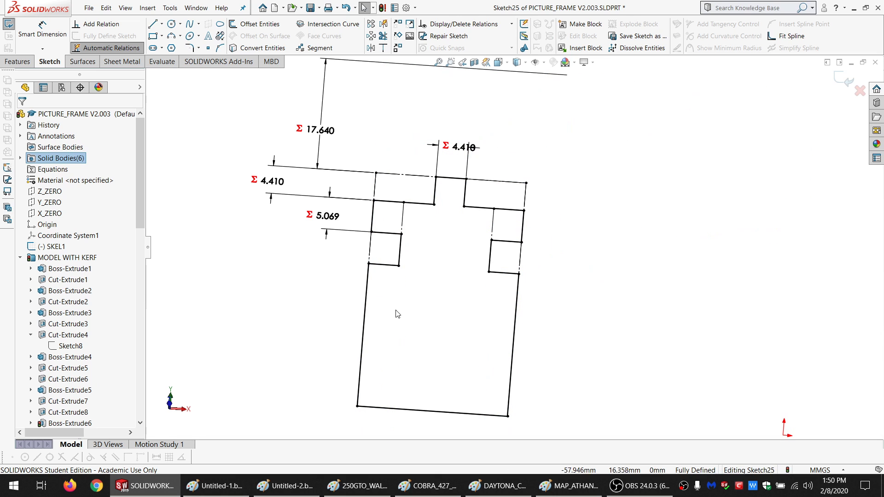
{"action": "left_click", "coordinate": [398, 314]}
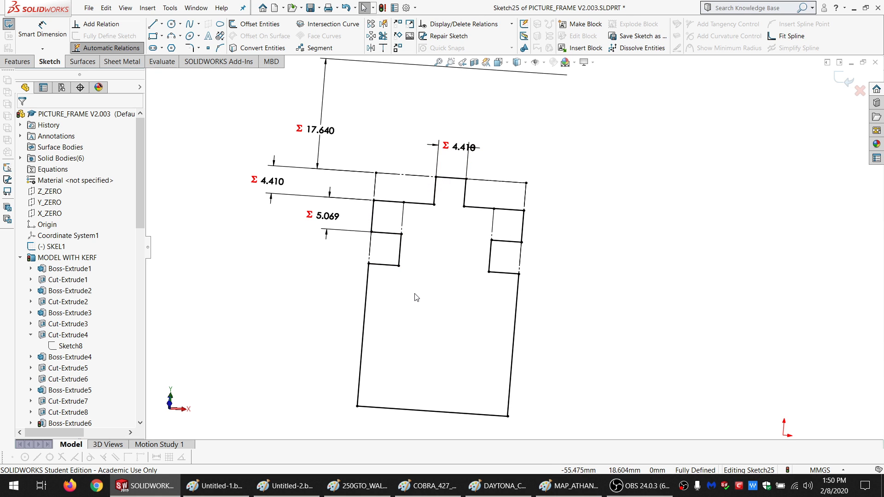
{"action": "left_click", "coordinate": [9, 25]}
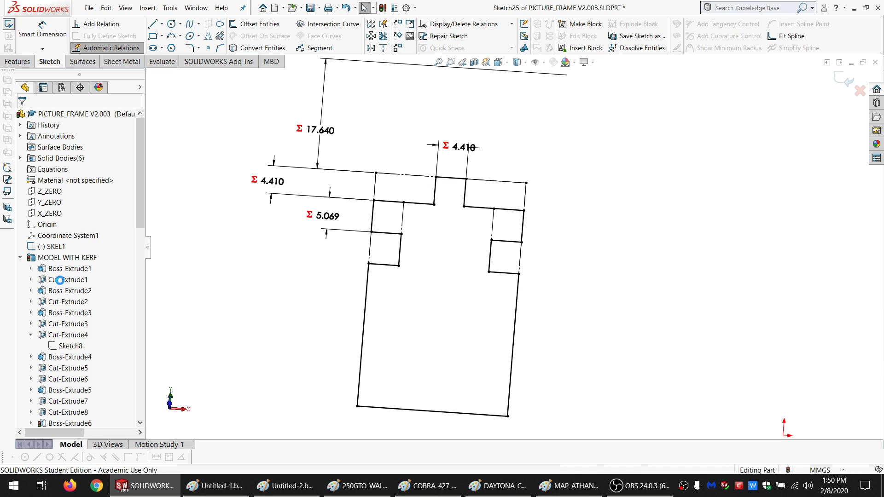
Roll the feature history forward to include Cut-Extrude16, and highlight the cut to examine the Boss-Extrude8 panel's slot sides.
{"action": "scroll", "coordinate": [80, 343], "scroll_direction": "down", "scroll_amount": 4}
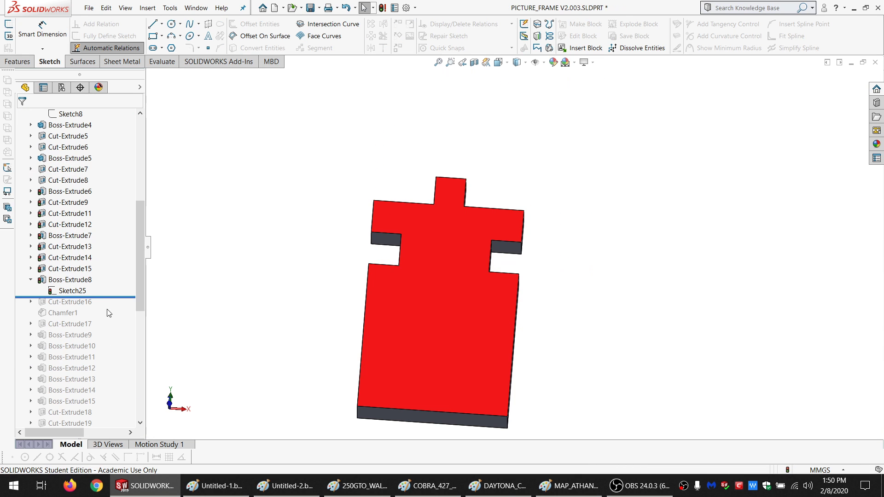
{"action": "left_click_drag", "start_coordinate": [116, 298], "coordinate": [113, 309]}
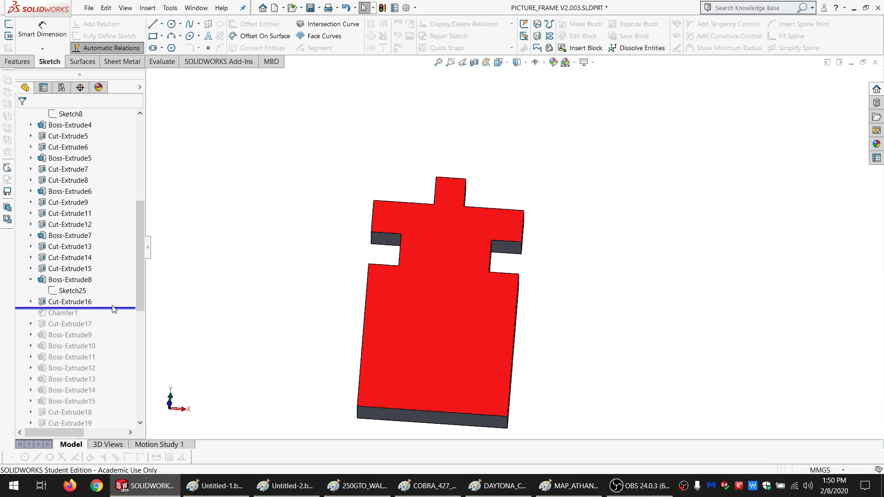
{"action": "left_click", "coordinate": [384, 236]}
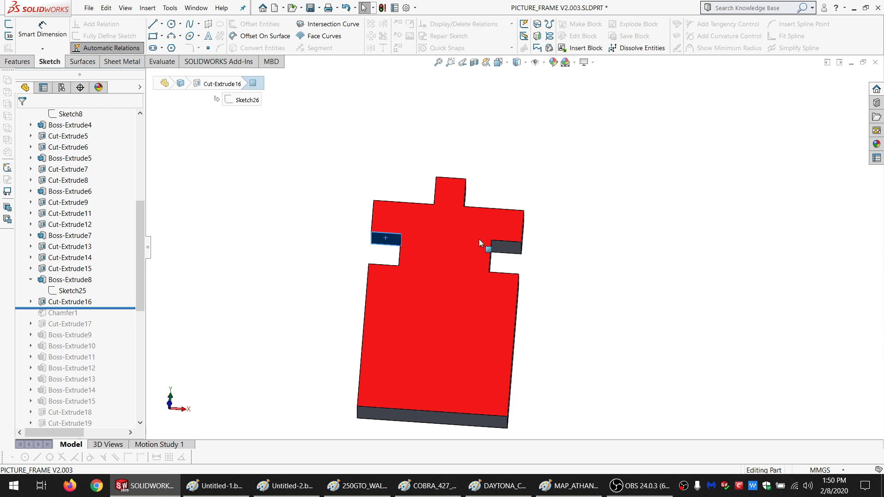
{"action": "left_click", "coordinate": [69, 302]}
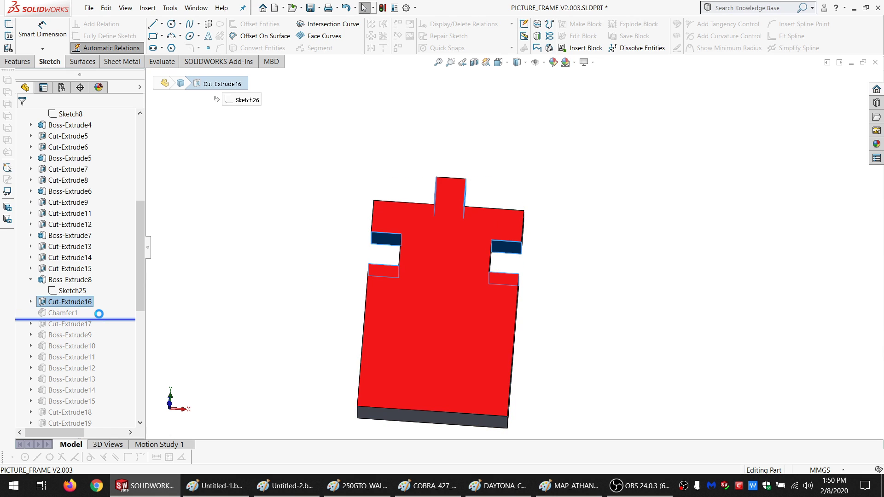
Roll the feature history forward to include Chamfer1 and Cut-Extrude17.
{"action": "left_click_drag", "start_coordinate": [104, 308], "coordinate": [68, 317]}
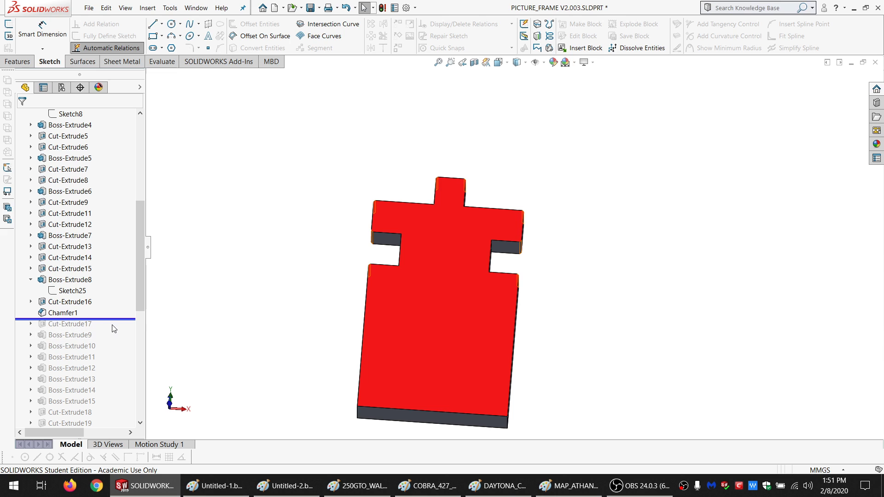
{"action": "left_click_drag", "start_coordinate": [117, 320], "coordinate": [114, 330]}
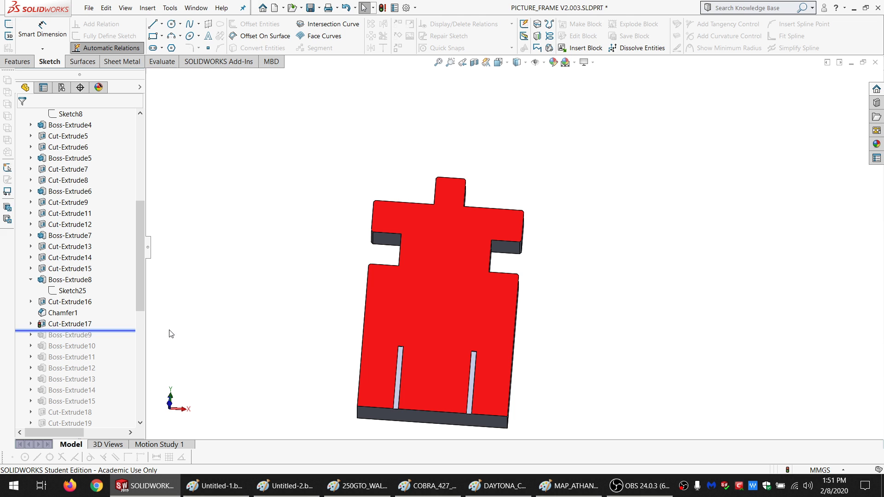
Show all of the part's solid bodies again, and return to the end of the rolled-back feature history.
{"action": "scroll", "coordinate": [74, 221], "scroll_direction": "up", "scroll_amount": 7}
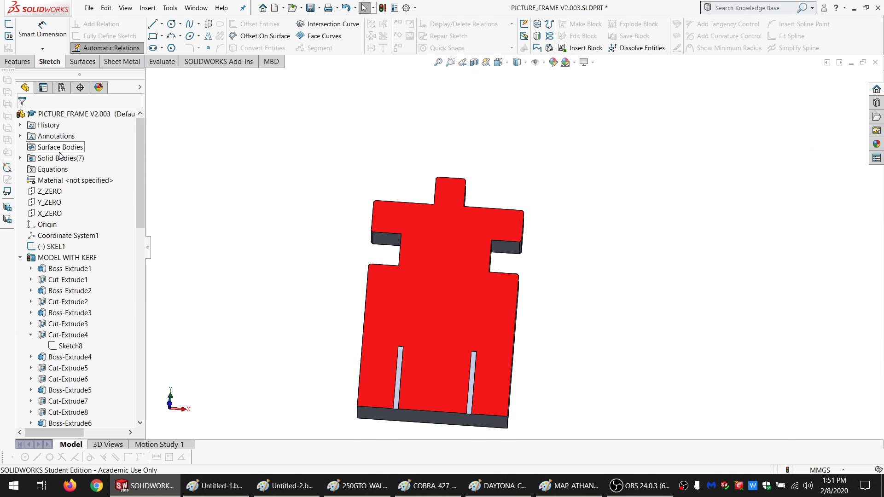
{"action": "left_click", "coordinate": [59, 147]}
{"action": "right_click", "coordinate": [59, 159]}
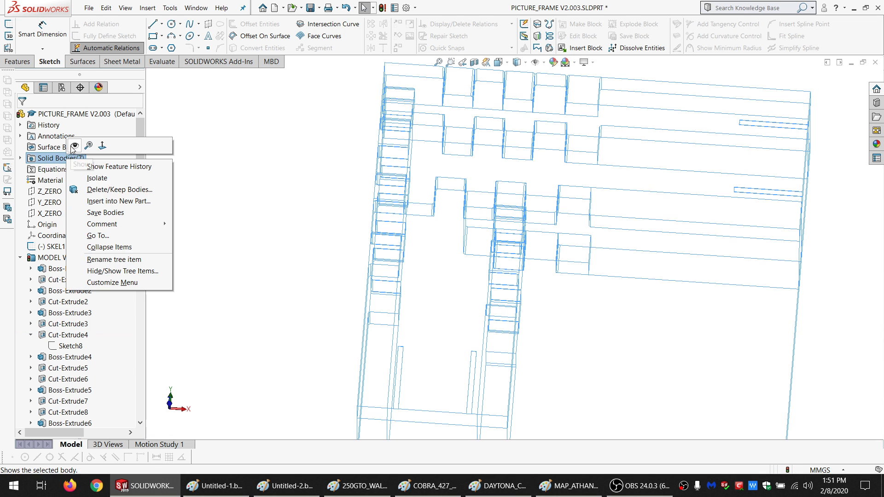
{"action": "key", "text": "Escape"}
{"action": "left_click", "coordinate": [90, 257]}
{"action": "scroll", "coordinate": [69, 299], "scroll_direction": "down", "scroll_amount": 7}
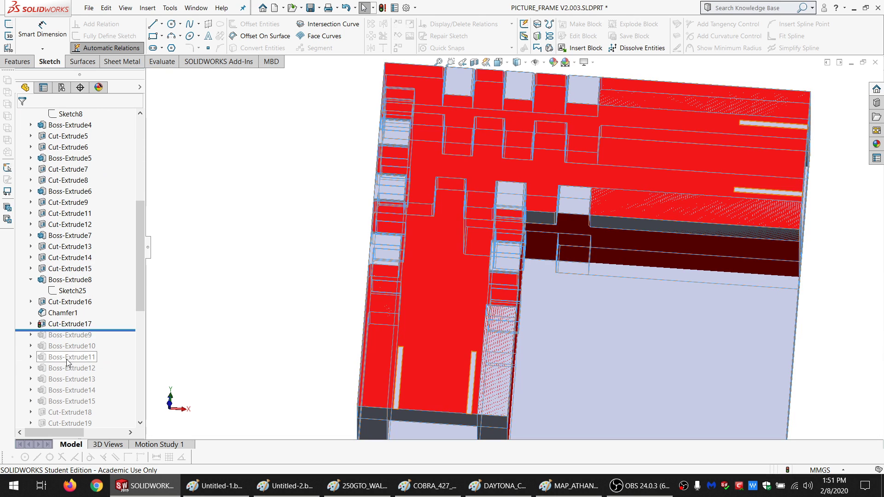
Highlight Cut-Extrude17 and examine its pairs of narrow slots at the open ends of the Boss-Extrude7 and Boss-Extrude8 panels.
{"action": "left_click", "coordinate": [58, 325]}
{"action": "scroll", "coordinate": [546, 239], "scroll_direction": "up", "scroll_amount": 2}
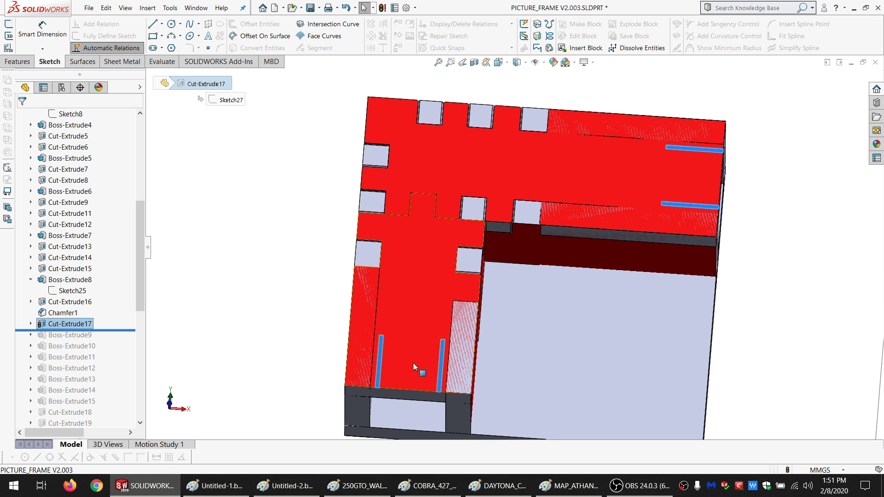
{"action": "left_click", "coordinate": [730, 329]}
{"action": "scroll", "coordinate": [590, 332], "scroll_direction": "down", "scroll_amount": 4}
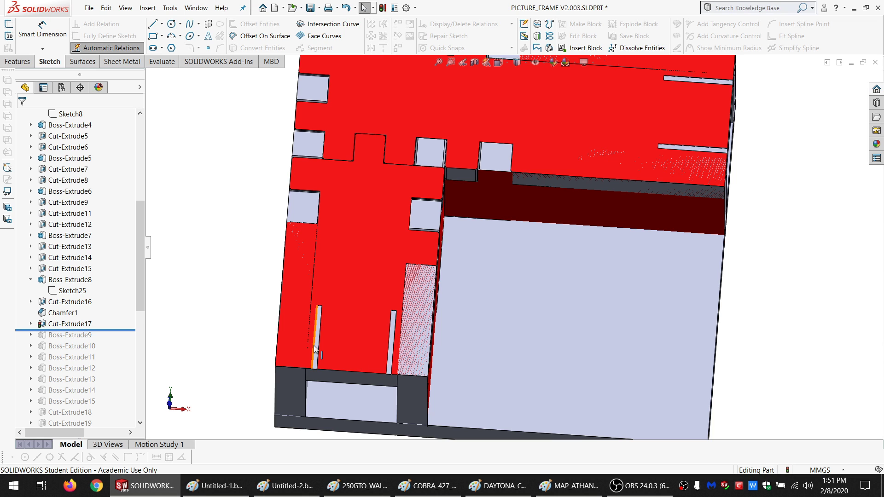
{"action": "scroll", "coordinate": [507, 323], "scroll_direction": "up", "scroll_amount": 3}
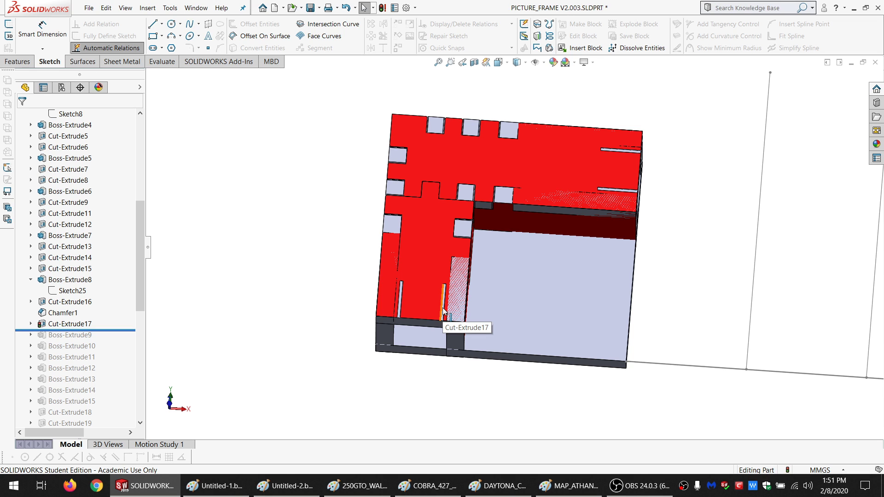
{"action": "scroll", "coordinate": [443, 308], "scroll_direction": "down", "scroll_amount": 1}
{"action": "scroll", "coordinate": [518, 253], "scroll_direction": "up", "scroll_amount": 2}
{"action": "scroll", "coordinate": [634, 235], "scroll_direction": "down", "scroll_amount": 1}
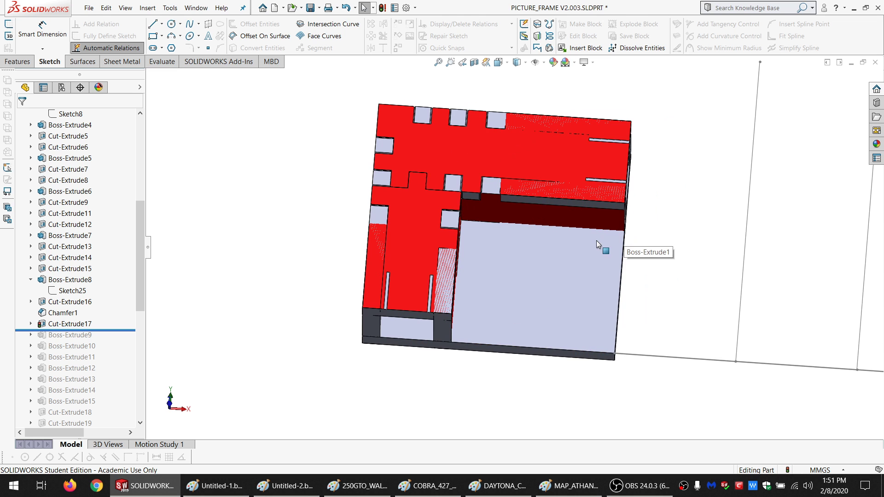
{"action": "middle_click_drag", "start_coordinate": [597, 244], "coordinate": [654, 203]}
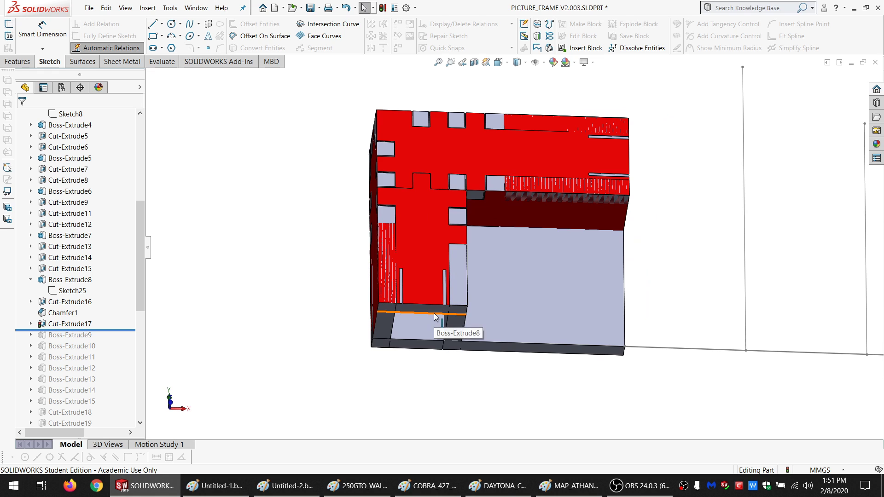
{"action": "scroll", "coordinate": [424, 306], "scroll_direction": "down", "scroll_amount": 2}
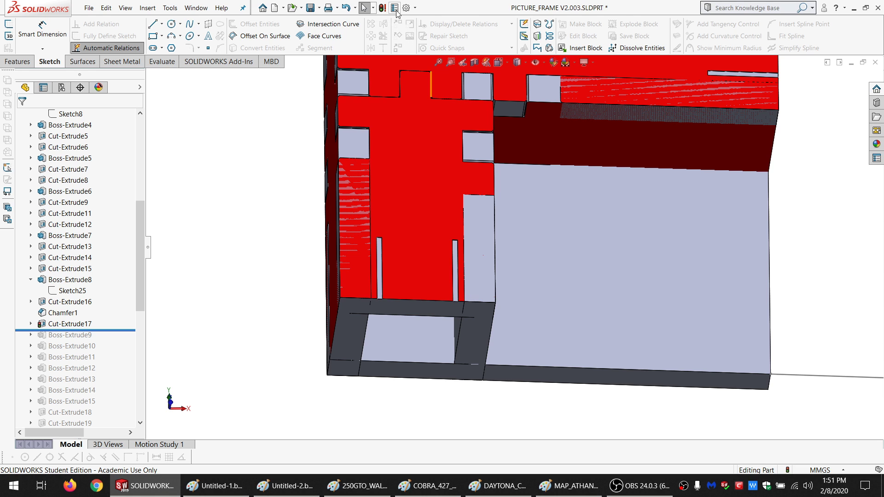
Open Cut-Extrude17's Sketch27 for editing, check the construction line between the slots, and move the 10.000 spacing dimension clear below the model.
{"action": "left_click", "coordinate": [70, 325]}
{"action": "left_click", "coordinate": [100, 297]}
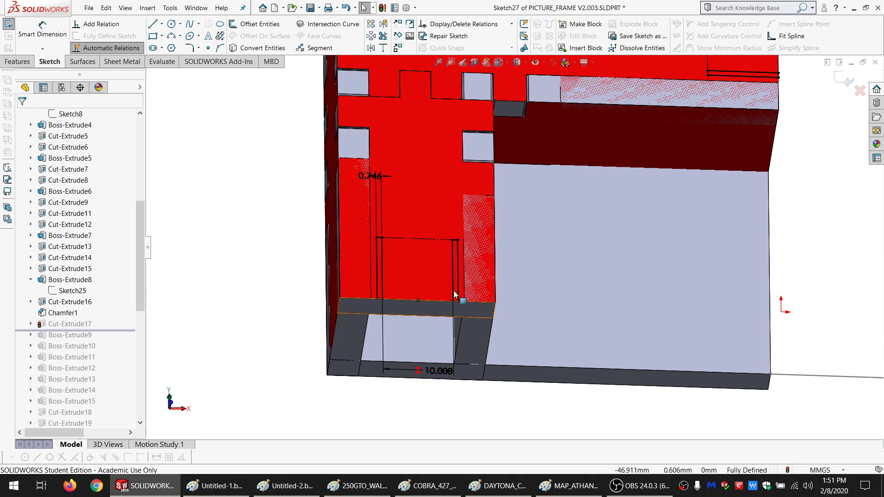
{"action": "left_click", "coordinate": [387, 239]}
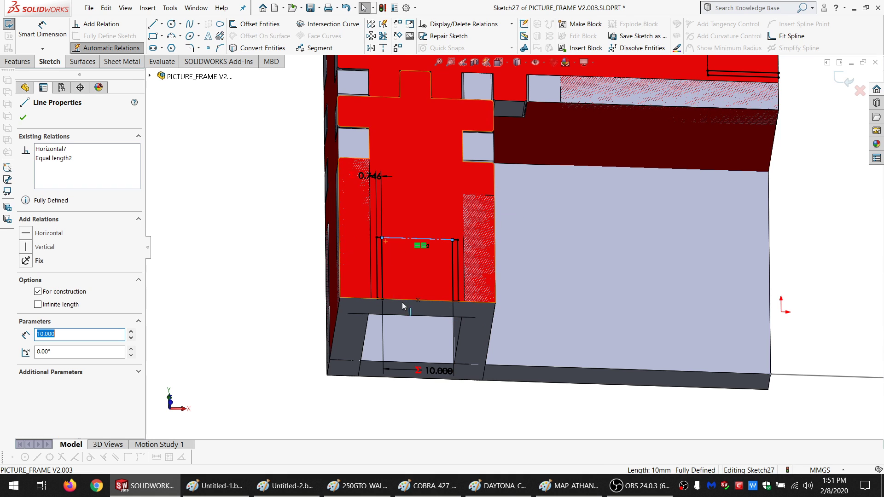
{"action": "scroll", "coordinate": [515, 248], "scroll_direction": "up", "scroll_amount": 2}
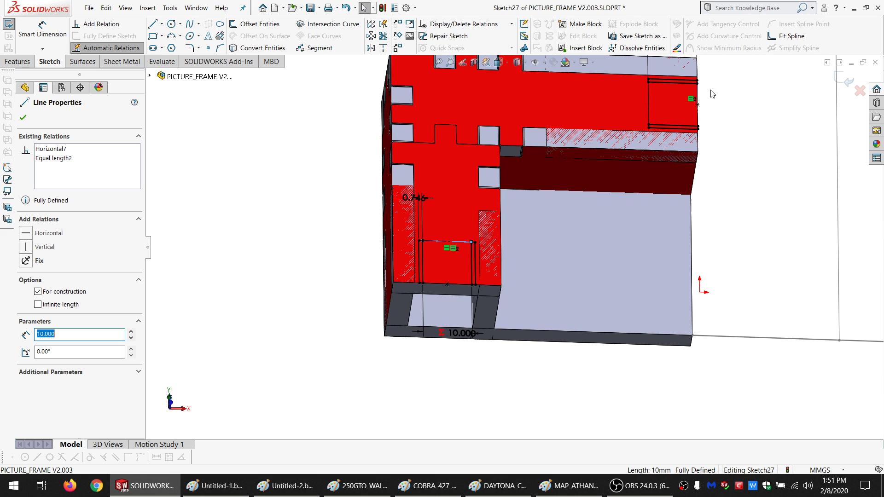
{"action": "scroll", "coordinate": [451, 249], "scroll_direction": "down", "scroll_amount": 2}
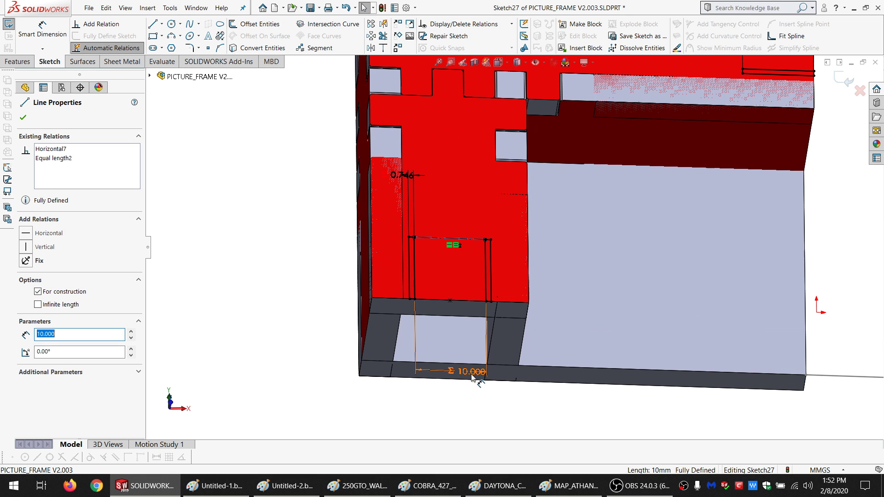
{"action": "left_click_drag", "start_coordinate": [472, 378], "coordinate": [456, 406]}
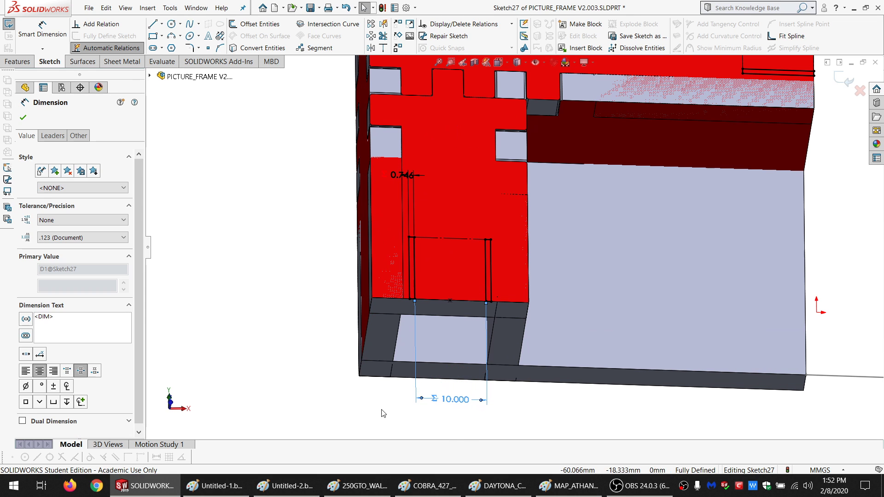
Review the TXT_TALL and TXT_BASE_OFFSET entries in the configuration-specific file properties, and close the properties without changes.
{"action": "left_click", "coordinate": [394, 8]}
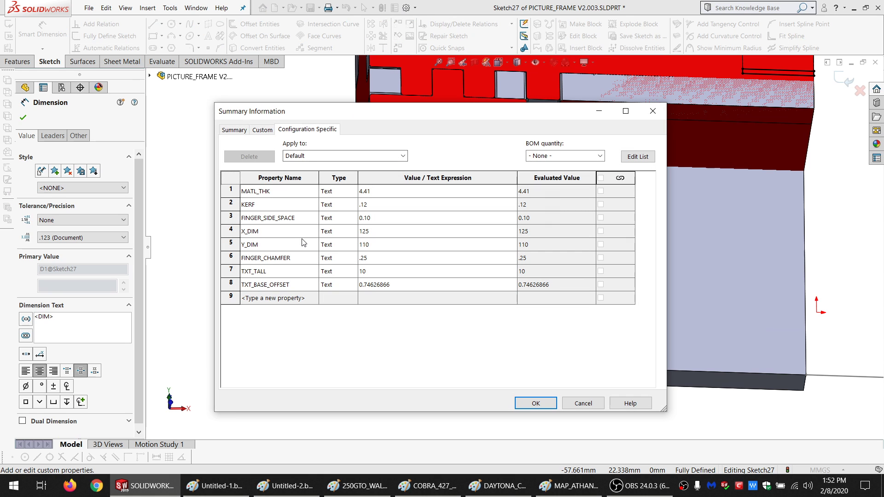
{"action": "left_click", "coordinate": [267, 273]}
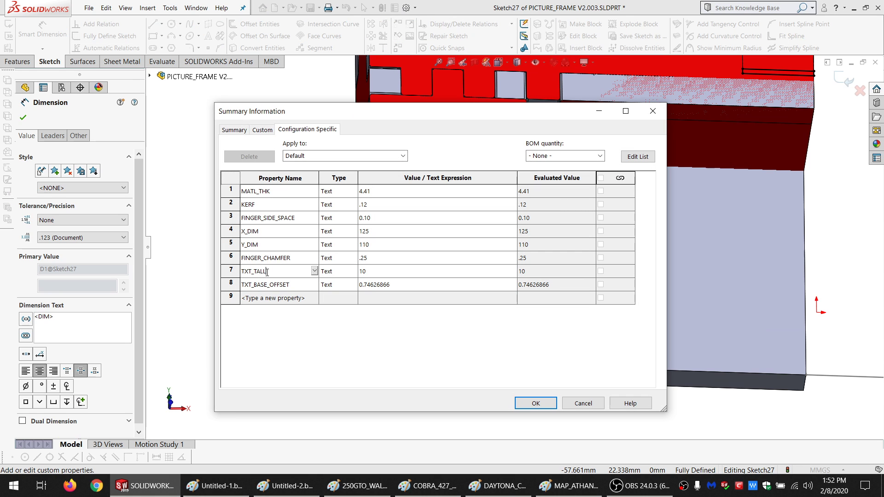
{"action": "left_click", "coordinate": [291, 286]}
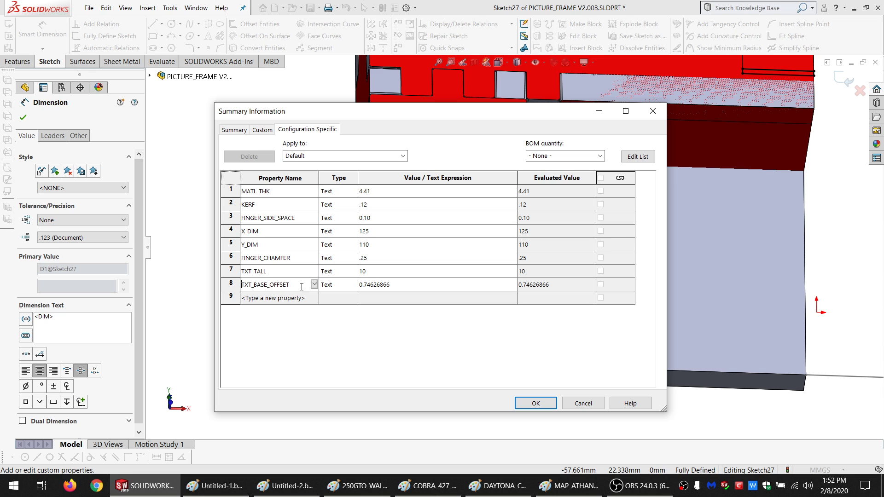
{"action": "left_click", "coordinate": [386, 286]}
{"action": "double_click", "coordinate": [405, 285]}
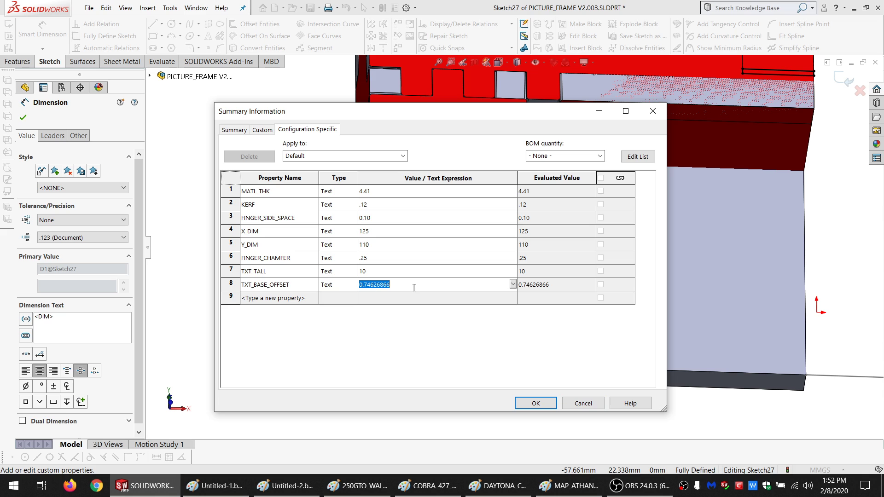
{"action": "left_click", "coordinate": [398, 287]}
{"action": "left_click_drag", "start_coordinate": [403, 286], "coordinate": [356, 285]}
{"action": "left_click", "coordinate": [372, 276]}
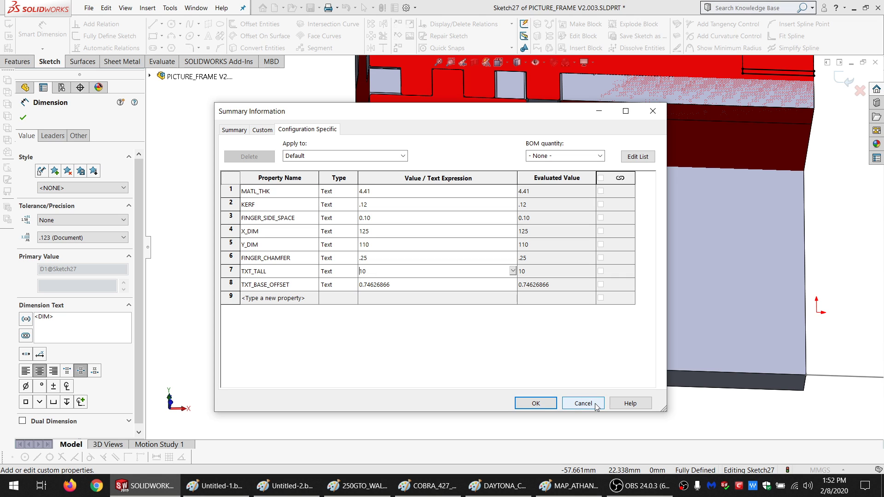
{"action": "left_click", "coordinate": [379, 290]}
{"action": "left_click_drag", "start_coordinate": [391, 286], "coordinate": [350, 287]}
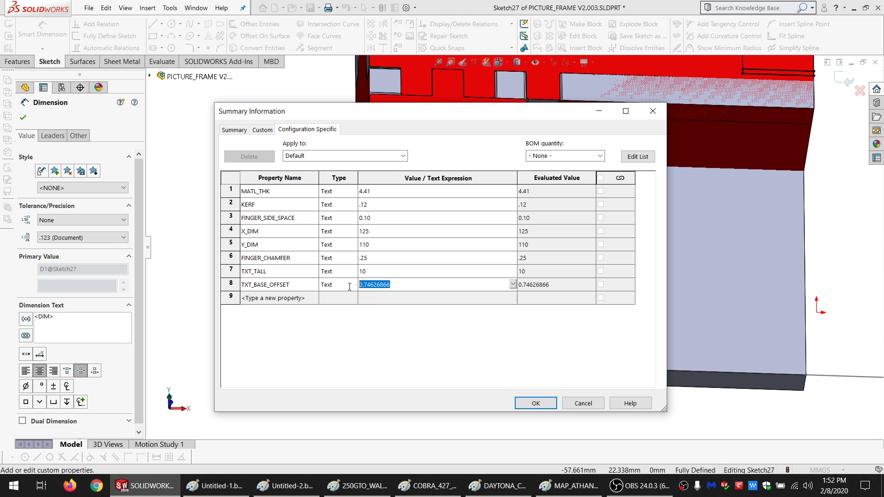
{"action": "left_click", "coordinate": [583, 403]}
Examine the outer and inner vertical lines of the left slot on the Boss-Extrude8 panel in Sketch27.
{"action": "scroll", "coordinate": [441, 278], "scroll_direction": "down", "scroll_amount": 3}
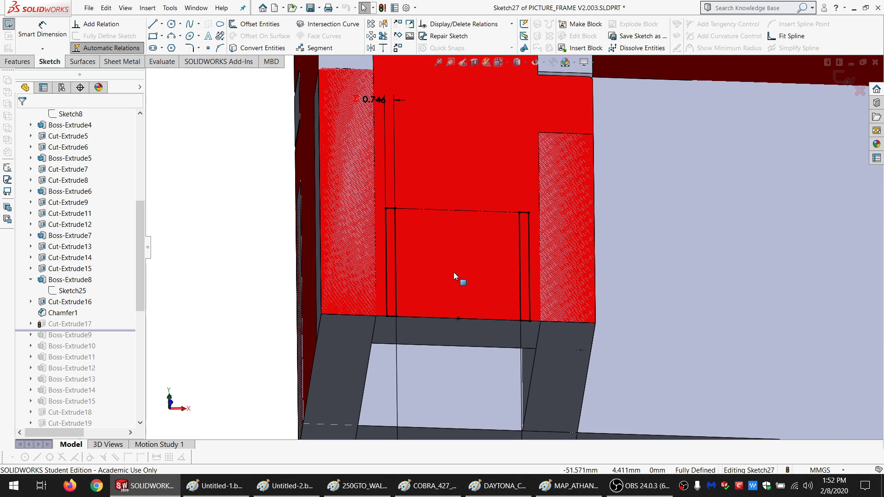
{"action": "scroll", "coordinate": [433, 313], "scroll_direction": "up", "scroll_amount": 2}
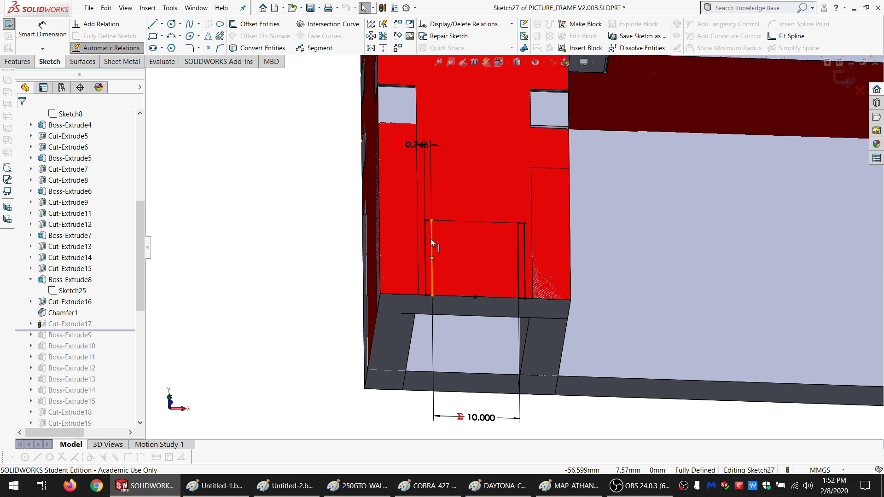
{"action": "scroll", "coordinate": [480, 264], "scroll_direction": "down", "scroll_amount": 3}
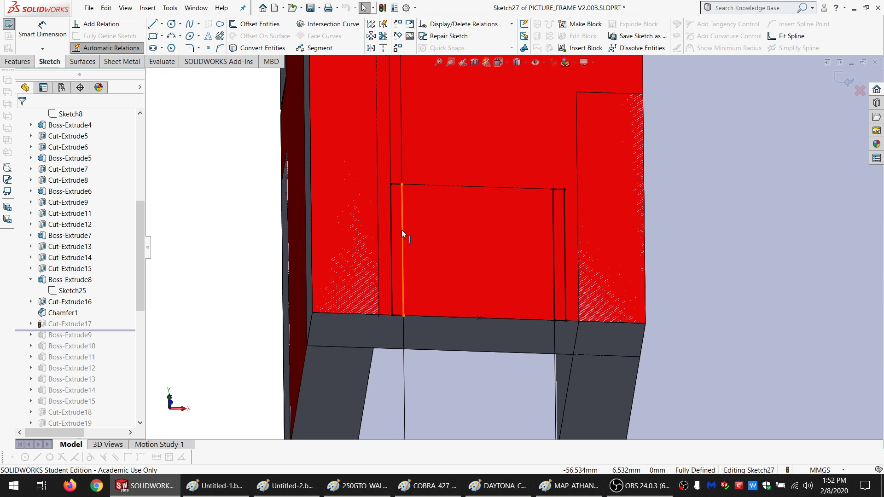
{"action": "left_click", "coordinate": [392, 197]}
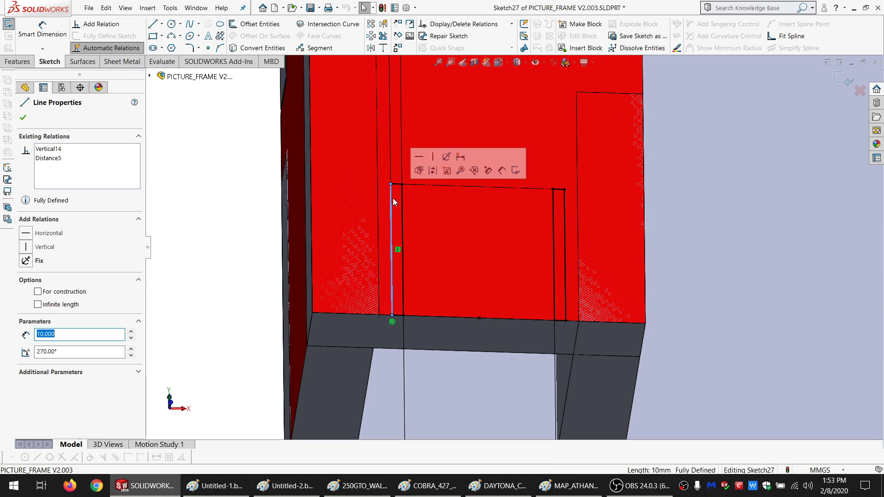
{"action": "left_click", "coordinate": [402, 204]}
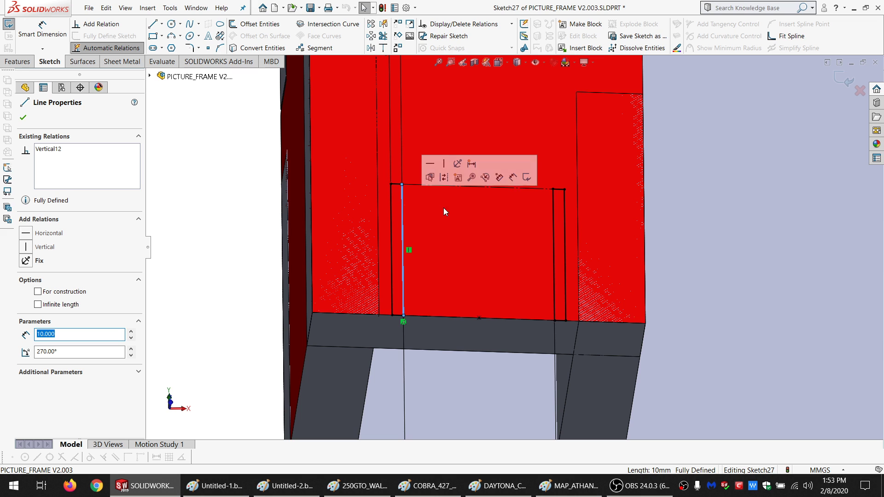
Examine the outer and inner horizontal lines of the lower slot at the end of the Boss-Extrude7 panel.
{"action": "scroll", "coordinate": [495, 197], "scroll_direction": "up", "scroll_amount": 6}
{"action": "scroll", "coordinate": [651, 144], "scroll_direction": "down", "scroll_amount": 4}
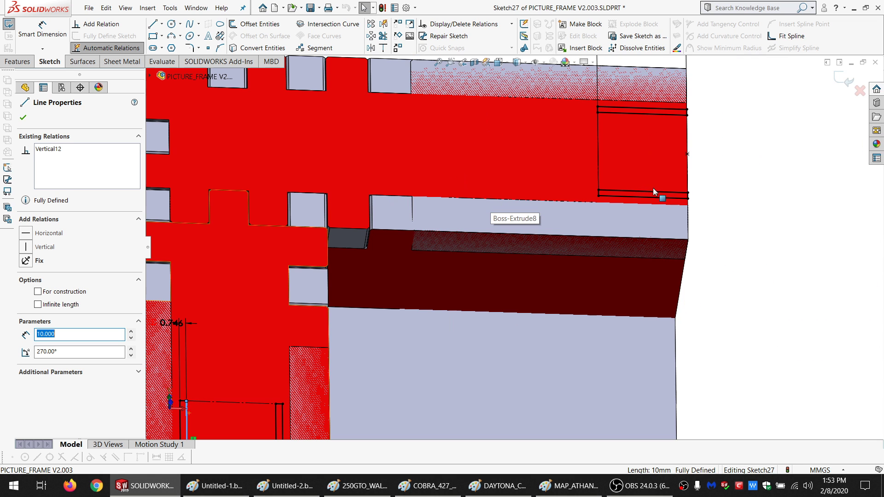
{"action": "left_click", "coordinate": [646, 199]}
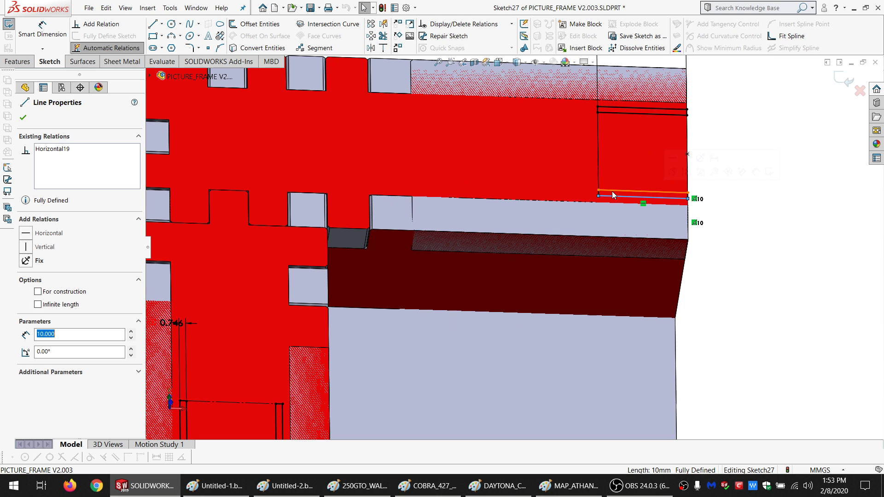
{"action": "left_click", "coordinate": [612, 191]}
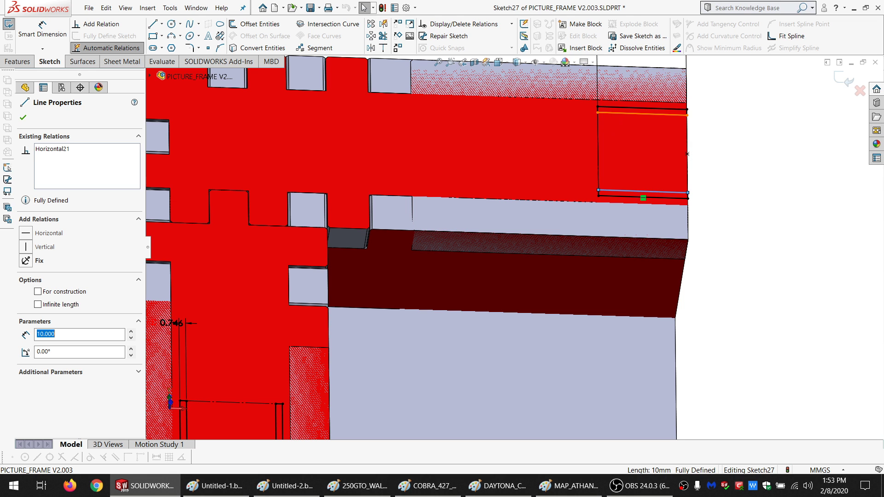
{"action": "scroll", "coordinate": [617, 171], "scroll_direction": "up", "scroll_amount": 2}
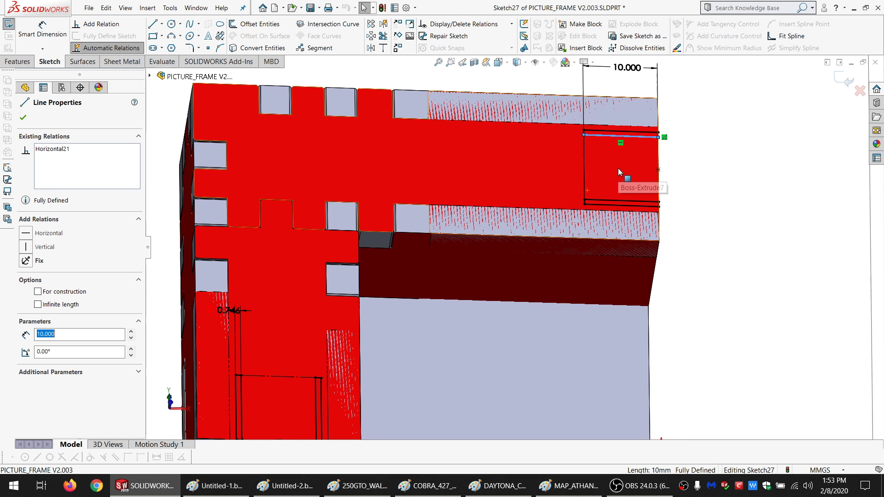
{"action": "scroll", "coordinate": [613, 166], "scroll_direction": "down", "scroll_amount": 1}
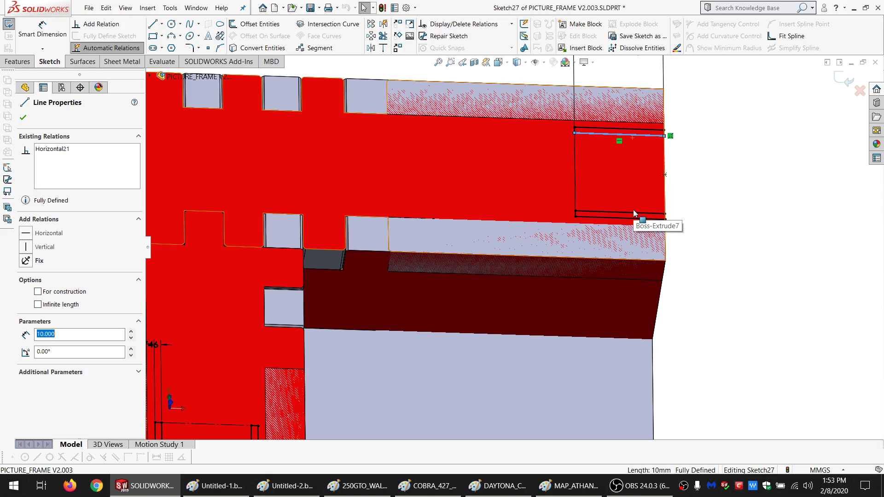
Compare the Boss-Extrude7 panel's two slots line by line from an upside-down view, and view the whole sketch upright again.
{"action": "middle_click_drag", "start_coordinate": [634, 209], "coordinate": [589, 213]}
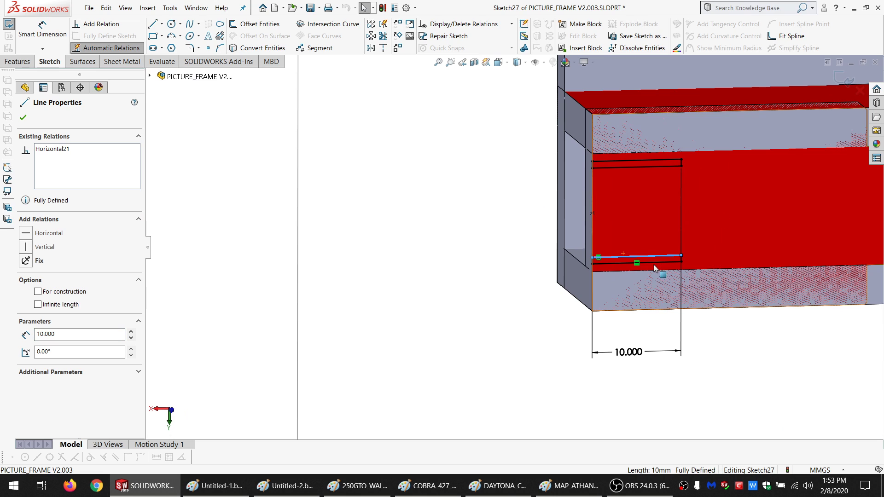
{"action": "left_click", "coordinate": [652, 261]}
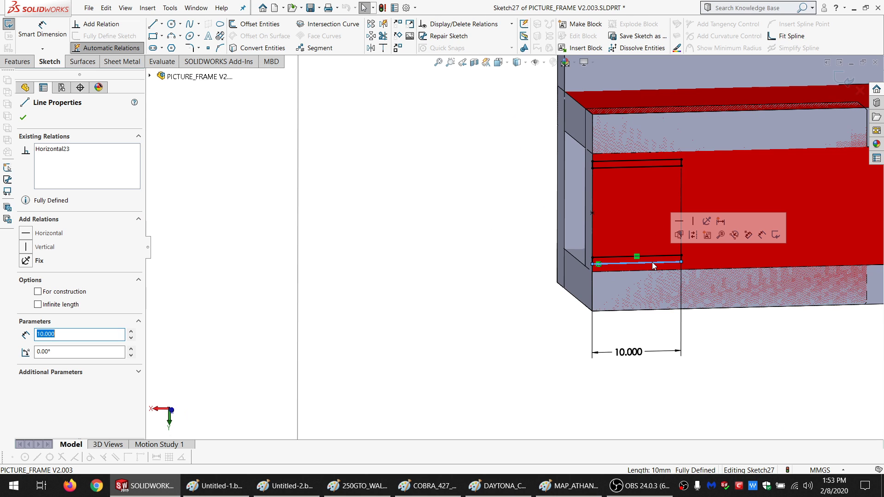
{"action": "left_click", "coordinate": [652, 256]}
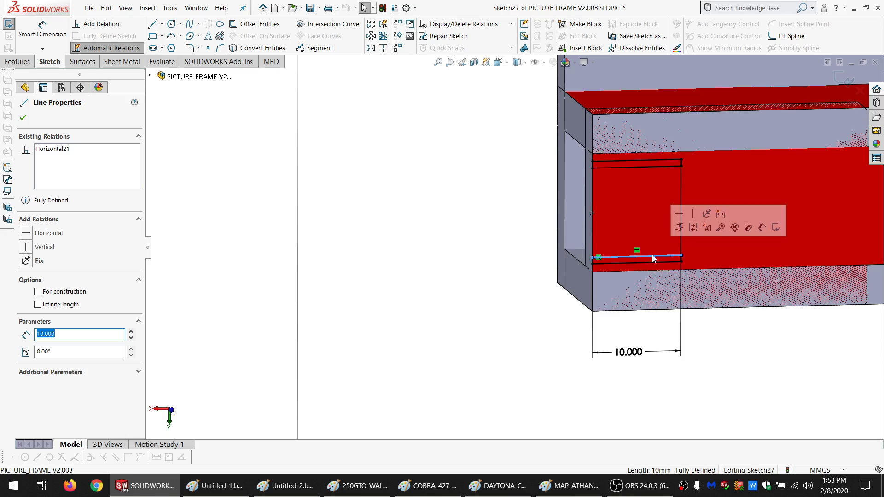
{"action": "left_click", "coordinate": [652, 168]}
{"action": "middle_click_drag", "start_coordinate": [654, 239], "coordinate": [650, 42]}
{"action": "key", "text": "ctrl+8"}
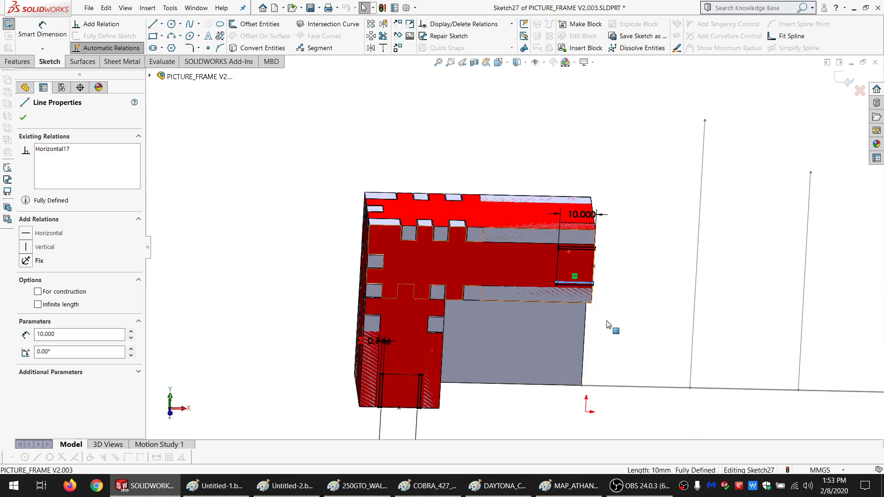
{"action": "scroll", "coordinate": [510, 308], "scroll_direction": "down", "scroll_amount": 3}
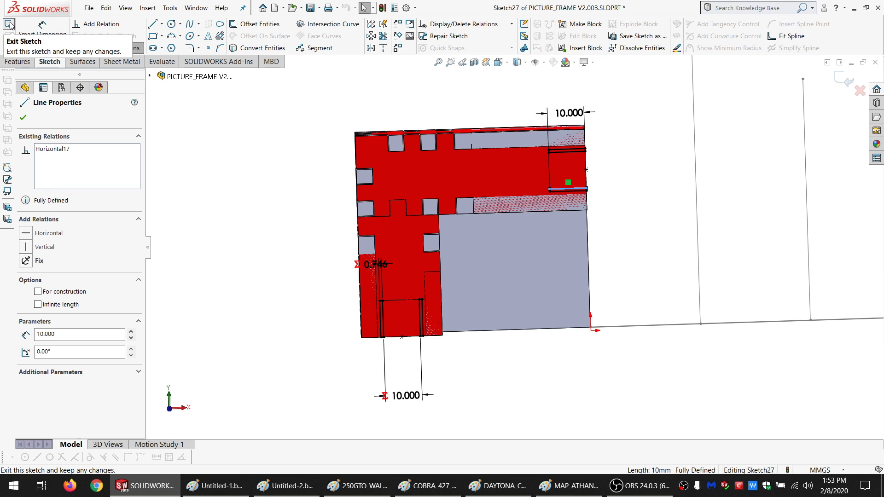
Close Sketch27 and roll the model forward to include Boss-Extrude9, selecting that feature to view its side panel.
{"action": "left_click", "coordinate": [9, 24]}
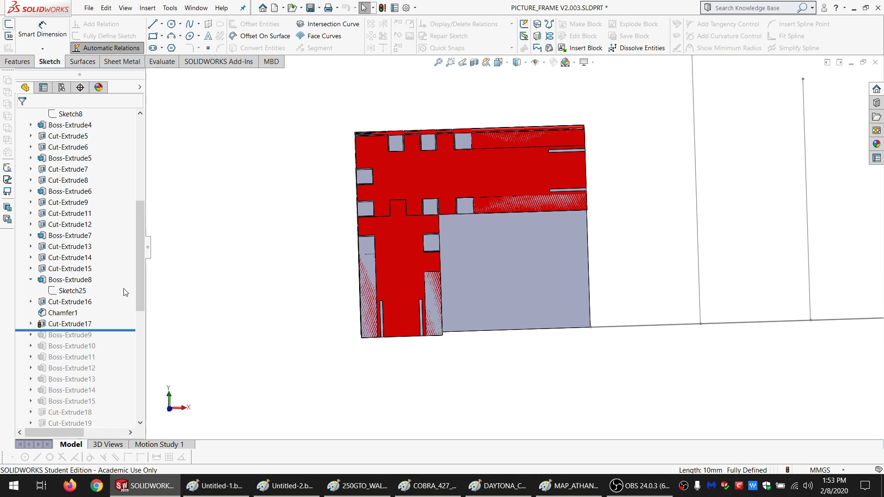
{"action": "scroll", "coordinate": [112, 340], "scroll_direction": "down", "scroll_amount": 2}
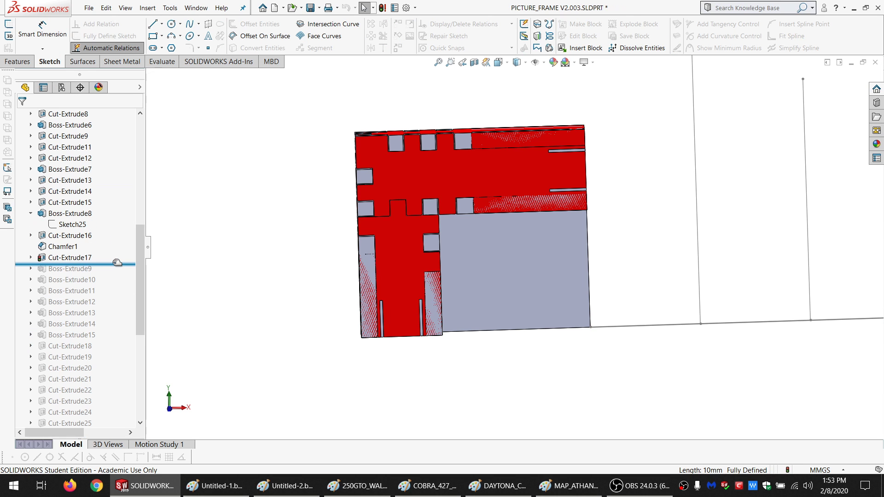
{"action": "left_click_drag", "start_coordinate": [117, 264], "coordinate": [112, 271]}
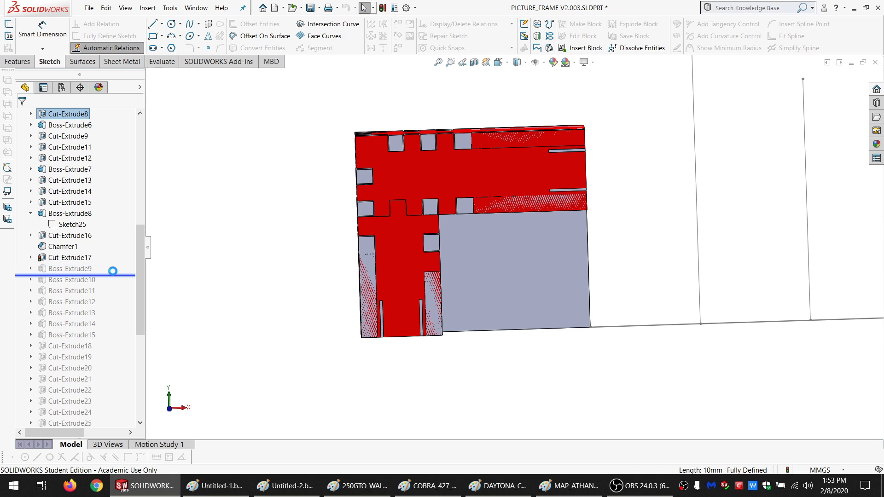
{"action": "middle_click_drag", "start_coordinate": [322, 328], "coordinate": [347, 261]}
{"action": "left_click", "coordinate": [52, 270]}
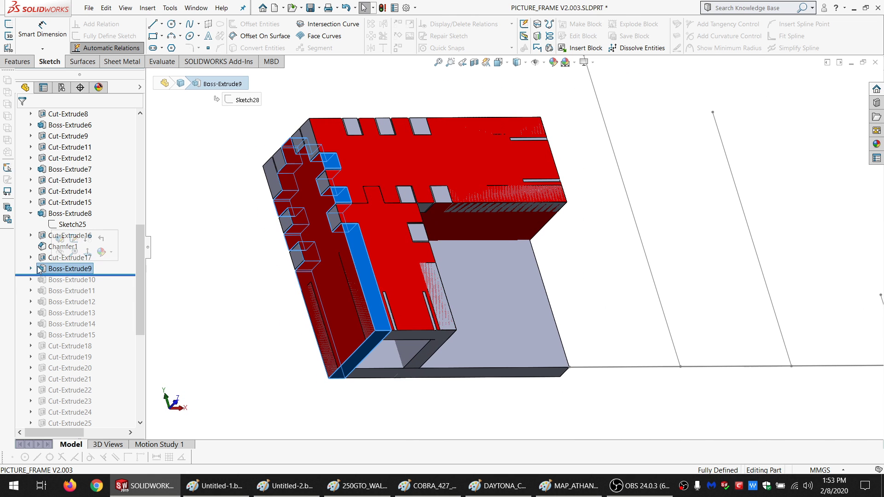
Open Sketch28 of Boss-Extrude9 for editing and inspect the offset between its outline and the panel edge at a notch corner.
{"action": "left_click", "coordinate": [31, 268]}
{"action": "left_click", "coordinate": [70, 279]}
{"action": "left_click", "coordinate": [78, 249]}
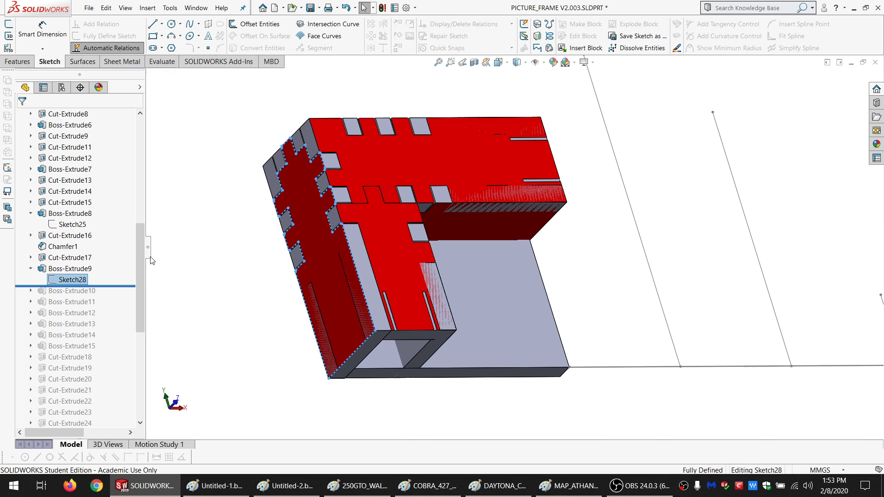
{"action": "middle_click_drag", "start_coordinate": [365, 281], "coordinate": [310, 245]}
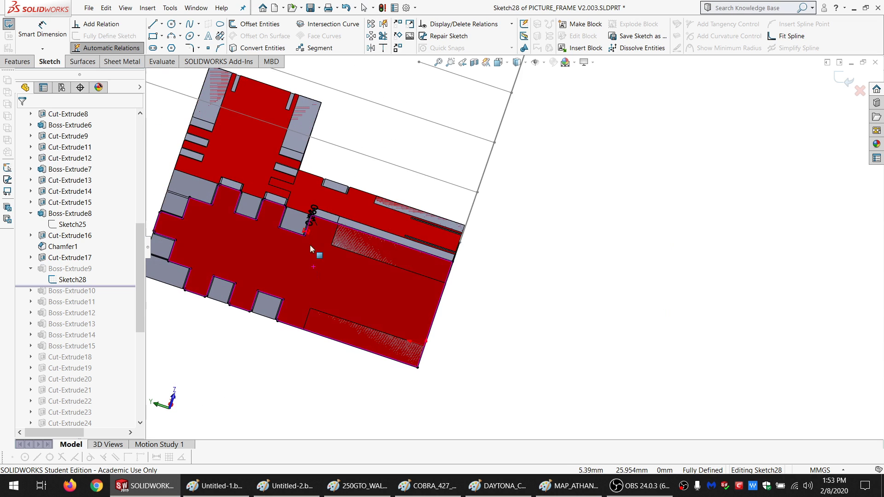
{"action": "scroll", "coordinate": [316, 230], "scroll_direction": "down", "scroll_amount": 8}
{"action": "scroll", "coordinate": [330, 176], "scroll_direction": "down", "scroll_amount": 3}
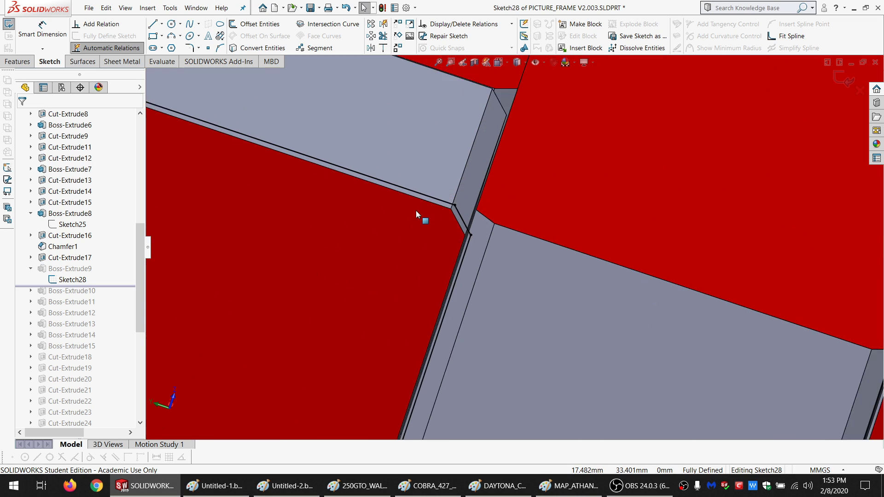
Examine the complete Sketch28 outline around the notched side panel from several angles.
{"action": "scroll", "coordinate": [420, 217], "scroll_direction": "up", "scroll_amount": 8}
{"action": "scroll", "coordinate": [578, 301], "scroll_direction": "up", "scroll_amount": 4}
{"action": "scroll", "coordinate": [572, 299], "scroll_direction": "down", "scroll_amount": 3}
{"action": "middle_click_drag", "start_coordinate": [572, 298], "coordinate": [558, 284]}
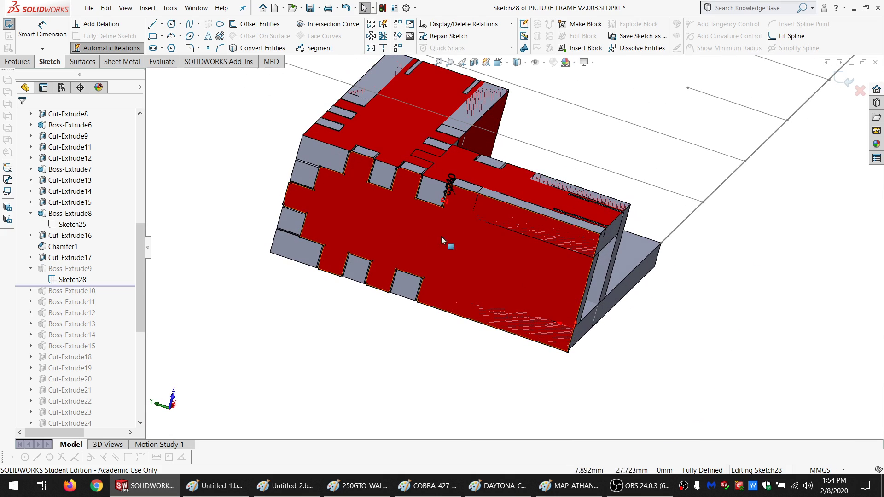
{"action": "scroll", "coordinate": [519, 212], "scroll_direction": "down", "scroll_amount": 3}
{"action": "scroll", "coordinate": [535, 230], "scroll_direction": "up", "scroll_amount": 5}
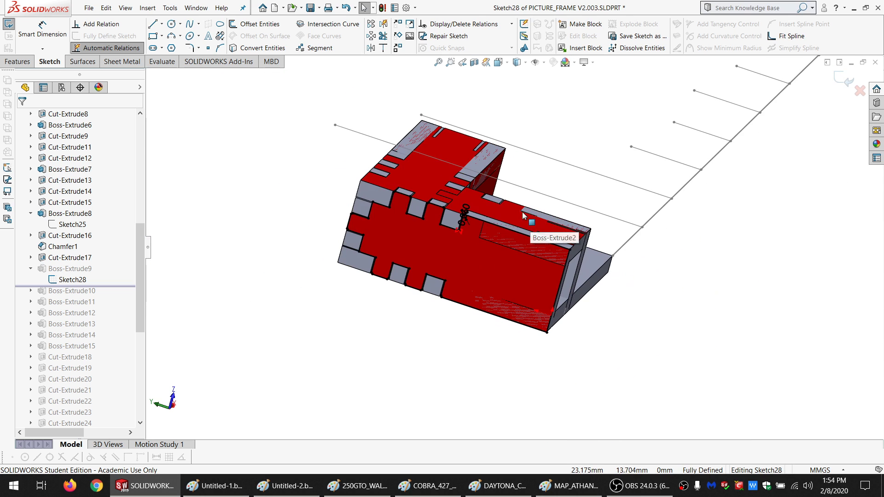
{"action": "middle_click_drag", "start_coordinate": [529, 231], "coordinate": [519, 210]}
{"action": "scroll", "coordinate": [448, 245], "scroll_direction": "down", "scroll_amount": 3}
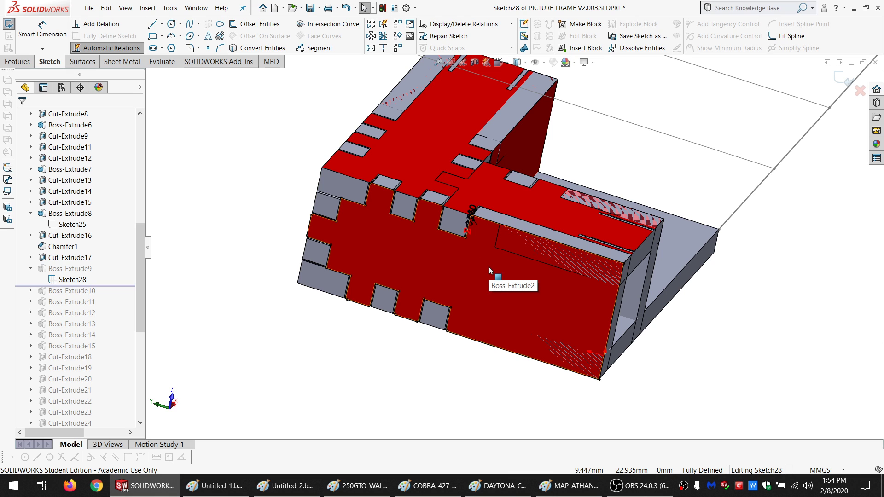
Close Sketch28 and roll the model forward through Boss-Extrude12, highlighting Boss-Extrude10, Boss-Extrude11 and Boss-Extrude12 in turn.
{"action": "left_click", "coordinate": [9, 25]}
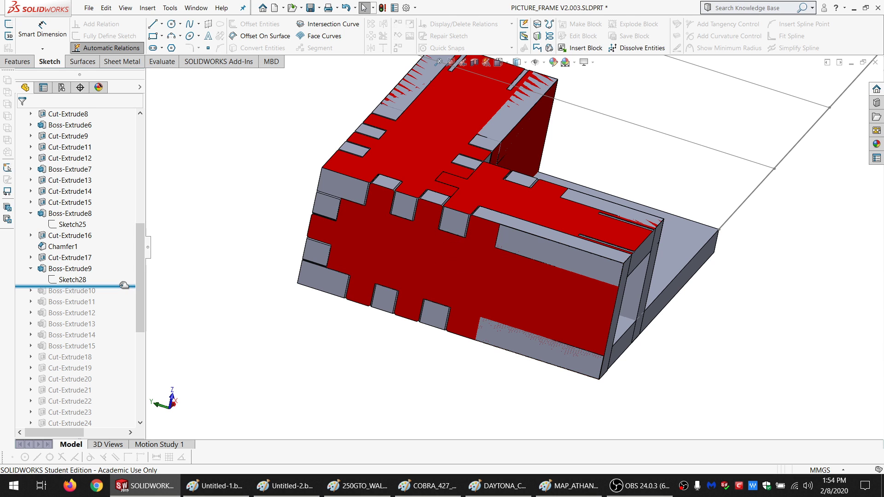
{"action": "left_click_drag", "start_coordinate": [124, 285], "coordinate": [124, 295]}
{"action": "left_click", "coordinate": [65, 291]}
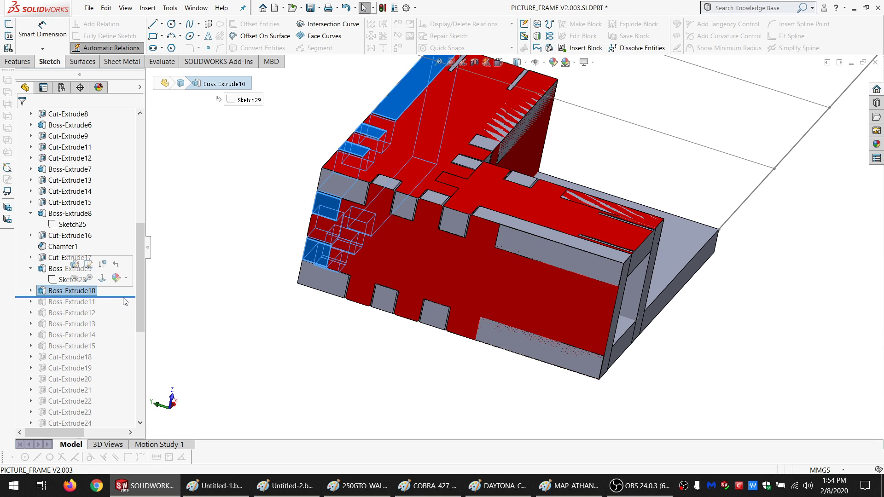
{"action": "key", "text": "Escape"}
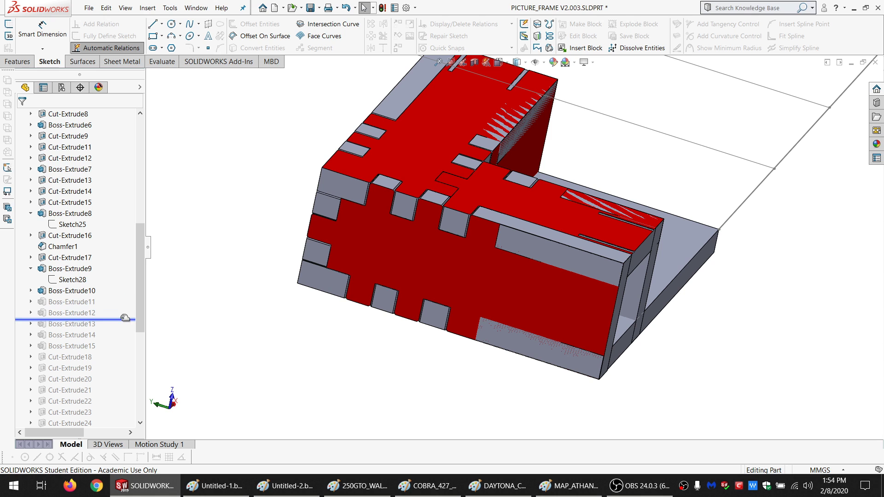
{"action": "left_click_drag", "start_coordinate": [120, 320], "coordinate": [119, 319]}
{"action": "left_click", "coordinate": [77, 303]}
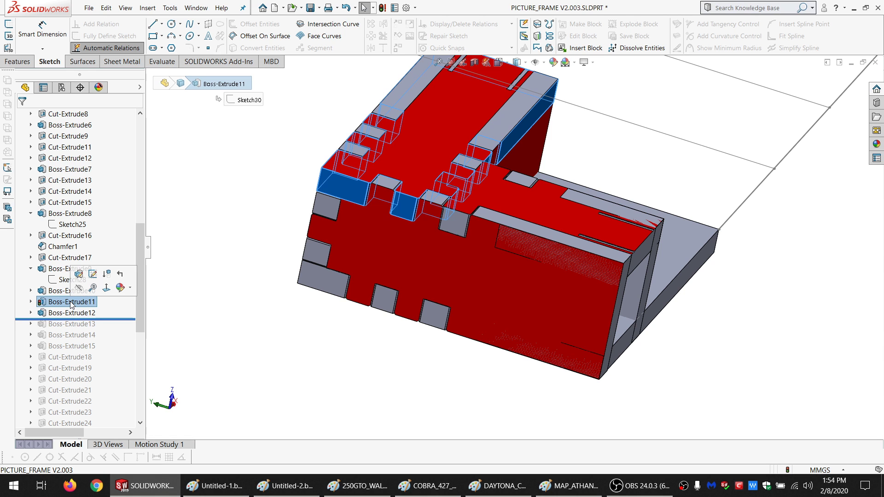
{"action": "left_click", "coordinate": [72, 314]}
Roll the model forward through Boss-Extrude15 and highlight Boss-Extrude13, Boss-Extrude14 and Boss-Extrude15 in turn.
{"action": "left_click_drag", "start_coordinate": [121, 319], "coordinate": [120, 336]}
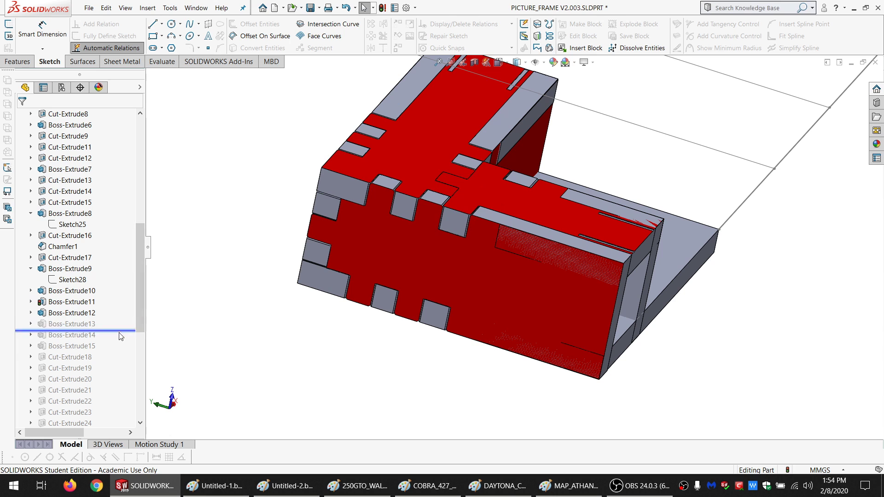
{"action": "left_click", "coordinate": [78, 324]}
{"action": "left_click", "coordinate": [73, 335]}
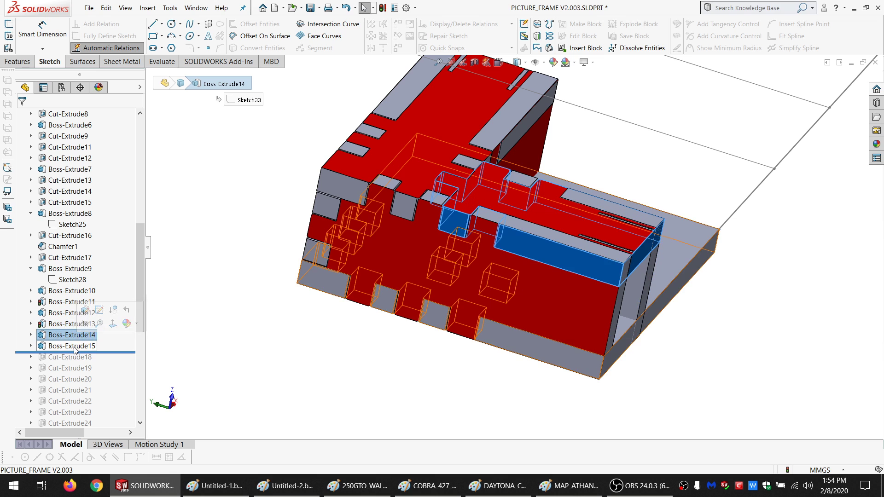
{"action": "left_click", "coordinate": [74, 347]}
Open Sketch34 of Boss-Extrude15 for editing and examine the Boss-Extrude8 panel face and its two Cut-Extrude17 slots.
{"action": "left_click", "coordinate": [99, 310]}
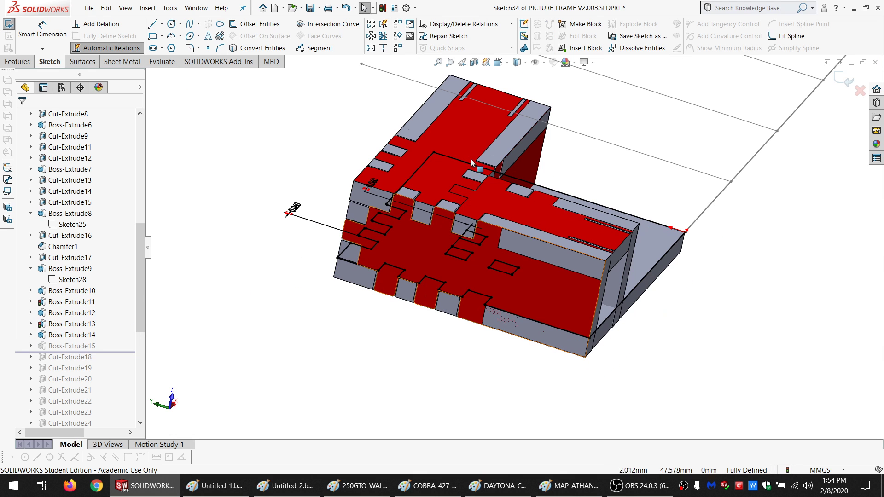
{"action": "middle_click_drag", "start_coordinate": [519, 212], "coordinate": [433, 250]}
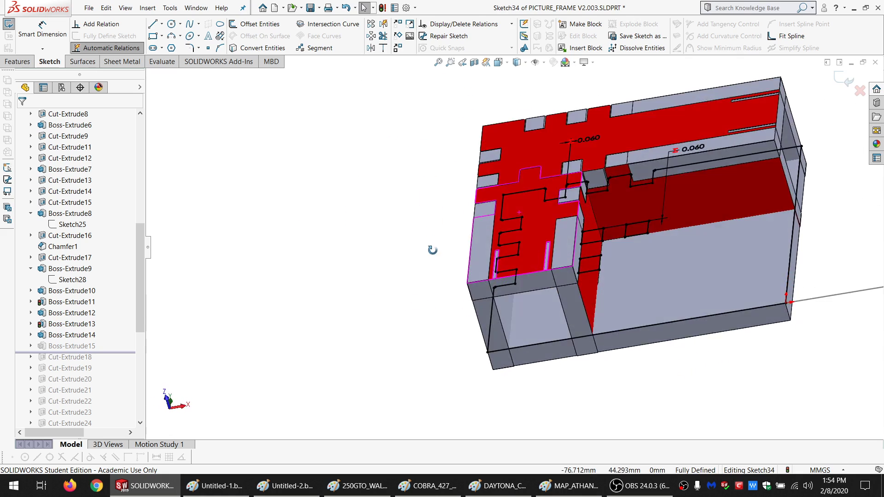
{"action": "key", "text": "ctrl+8"}
{"action": "scroll", "coordinate": [571, 283], "scroll_direction": "down", "scroll_amount": 5}
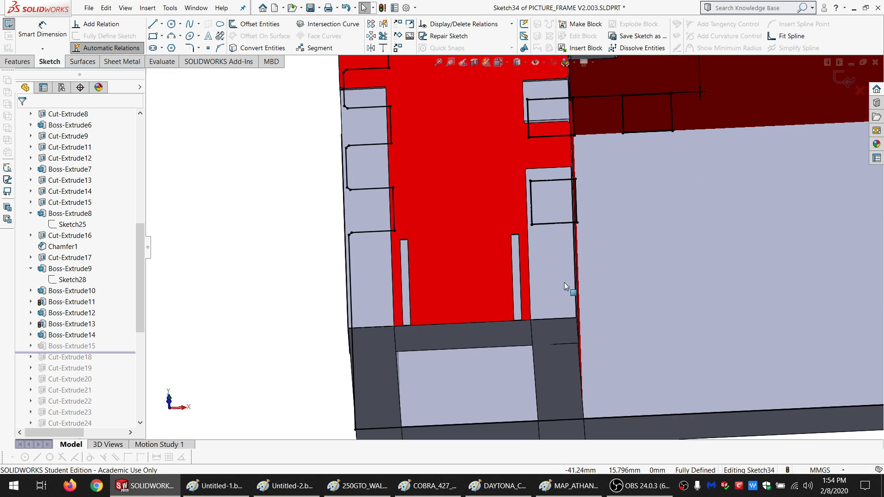
{"action": "scroll", "coordinate": [499, 291], "scroll_direction": "down", "scroll_amount": 3}
{"action": "scroll", "coordinate": [368, 283], "scroll_direction": "down", "scroll_amount": 3}
{"action": "left_click", "coordinate": [324, 237]}
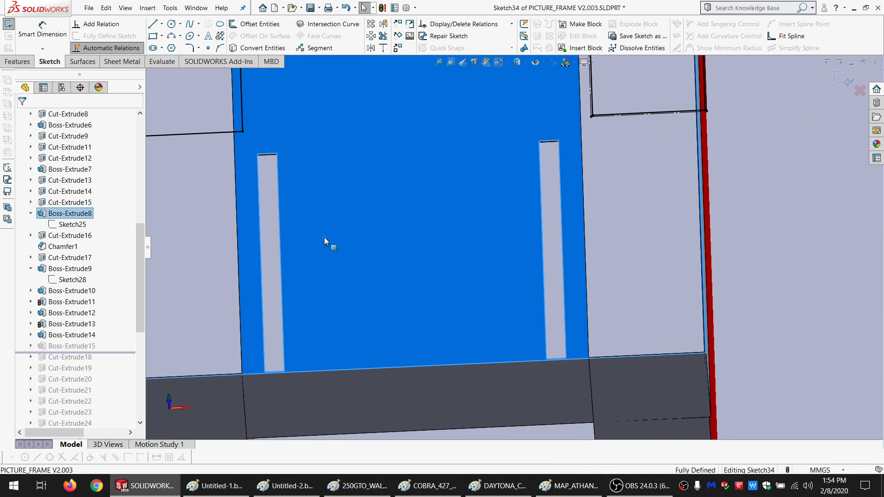
{"action": "left_click", "coordinate": [266, 194]}
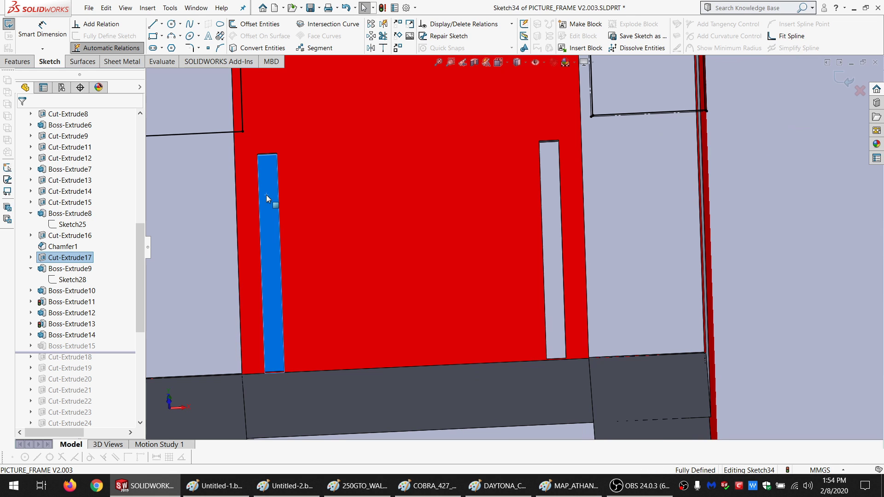
{"action": "left_click", "coordinate": [550, 192]}
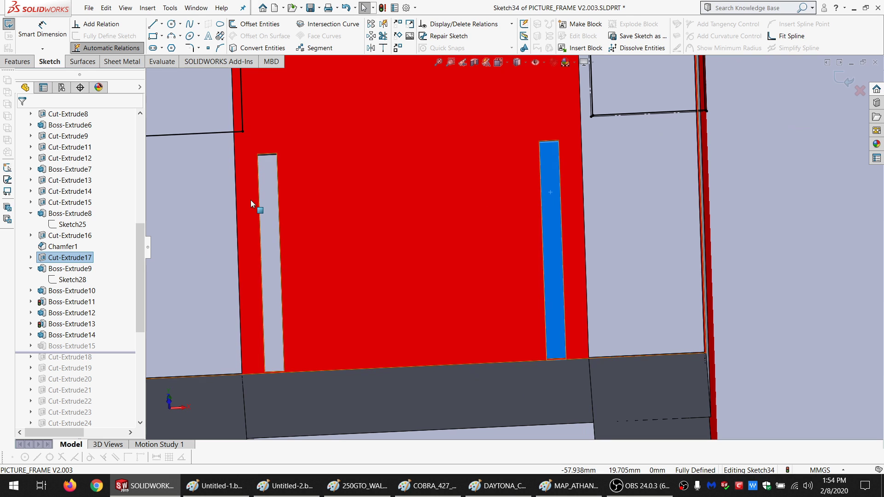
{"action": "left_click", "coordinate": [269, 202]}
{"action": "scroll", "coordinate": [479, 209], "scroll_direction": "up", "scroll_amount": 6}
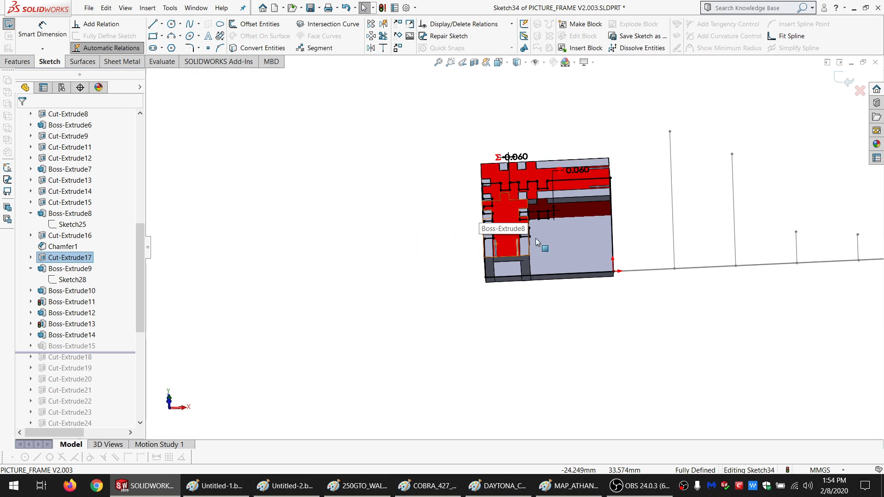
{"action": "scroll", "coordinate": [505, 280], "scroll_direction": "down", "scroll_amount": 5}
{"action": "middle_click_drag", "start_coordinate": [497, 297], "coordinate": [505, 307]}
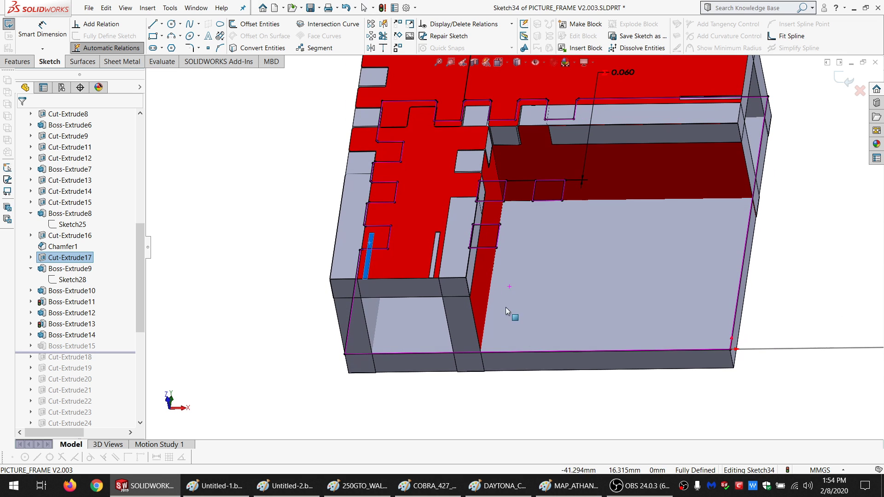
{"action": "key", "text": "Escape"}
Hide the six solid bodies from Cut-Extrude4 through Boss-Extrude13.
{"action": "scroll", "coordinate": [71, 169], "scroll_direction": "up", "scroll_amount": 9}
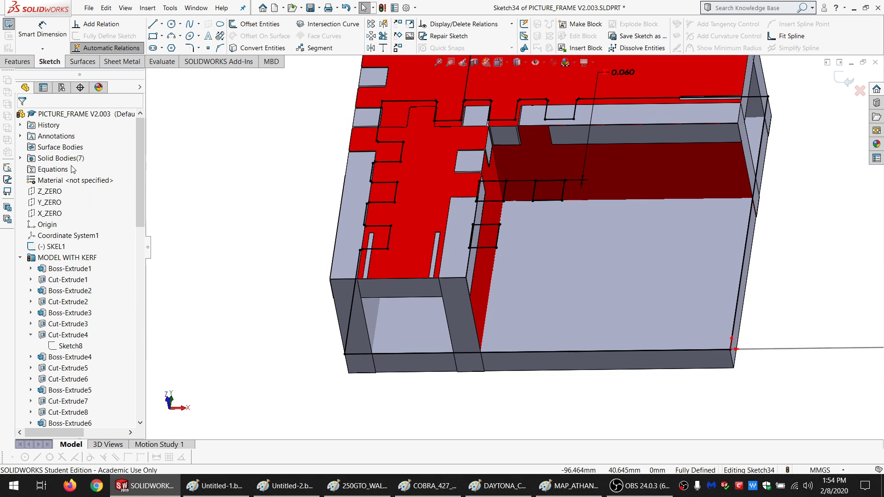
{"action": "left_click", "coordinate": [20, 158]}
{"action": "left_click", "coordinate": [68, 169]}
{"action": "left_click", "coordinate": [92, 224], "text": "shift"}
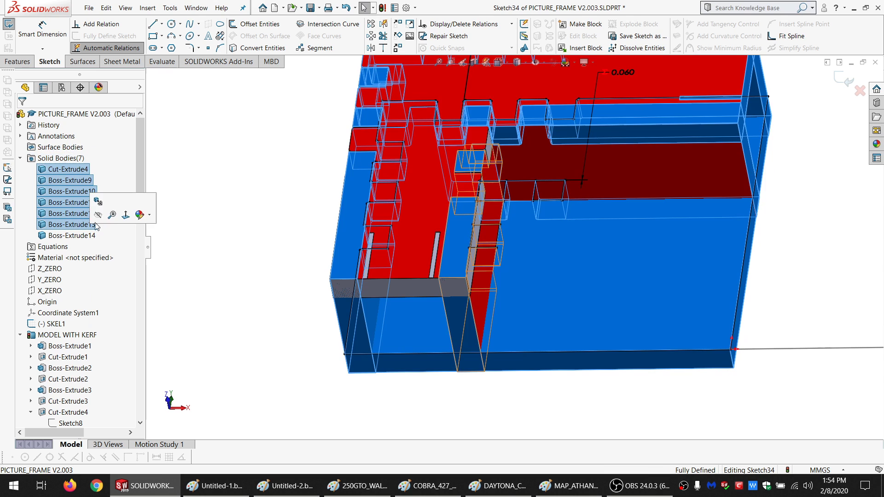
{"action": "left_click", "coordinate": [97, 214]}
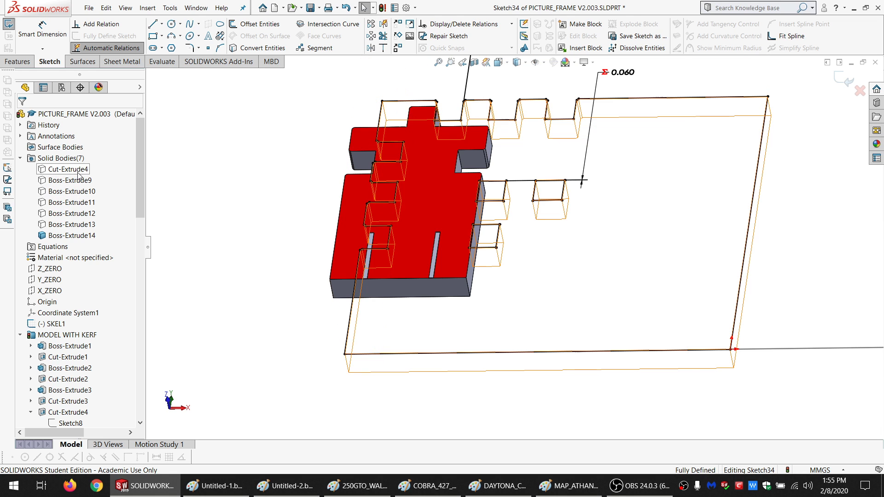
Show the Cut-Extrude4 base plate body again and hide the Boss-Extrude14 body.
{"action": "left_click", "coordinate": [70, 169]}
{"action": "left_click", "coordinate": [92, 153]}
{"action": "left_click", "coordinate": [81, 236]}
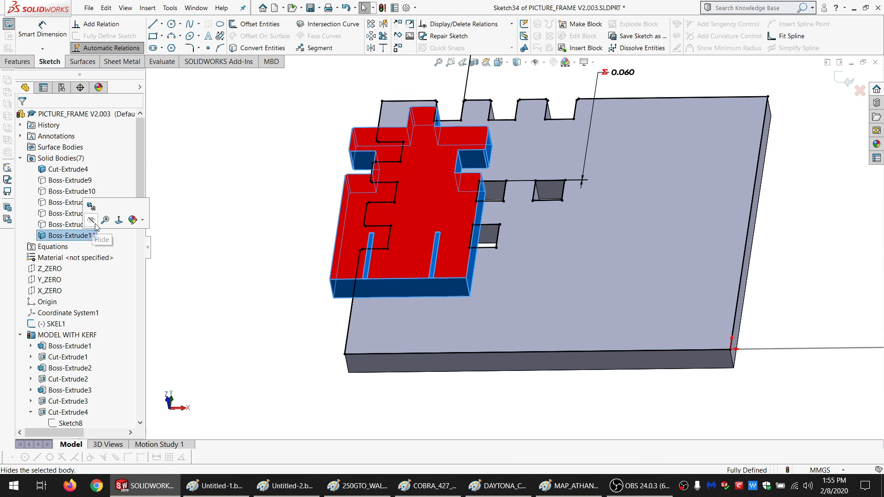
{"action": "left_click", "coordinate": [92, 220]}
Examine Sketch34's offset around the base plate's square holes, checking the relations of the lower hole's upper construction line.
{"action": "mouse_move", "coordinate": [535, 200]}
{"action": "middle_mouse_down"}
{"action": "mouse_move", "coordinate": [537, 267]}
{"action": "mouse_move", "coordinate": [525, 221]}
{"action": "middle_mouse_up"}
{"action": "scroll", "coordinate": [513, 203], "scroll_direction": "down", "scroll_amount": 6}
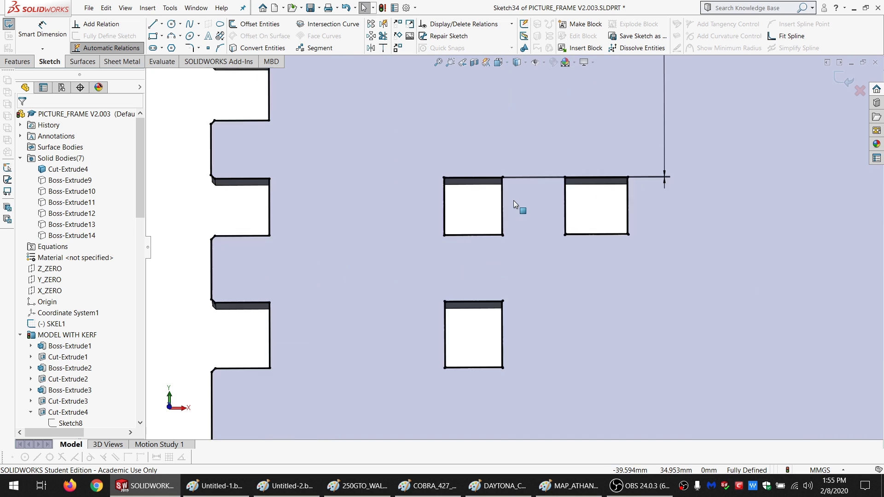
{"action": "scroll", "coordinate": [506, 203], "scroll_direction": "up", "scroll_amount": 5}
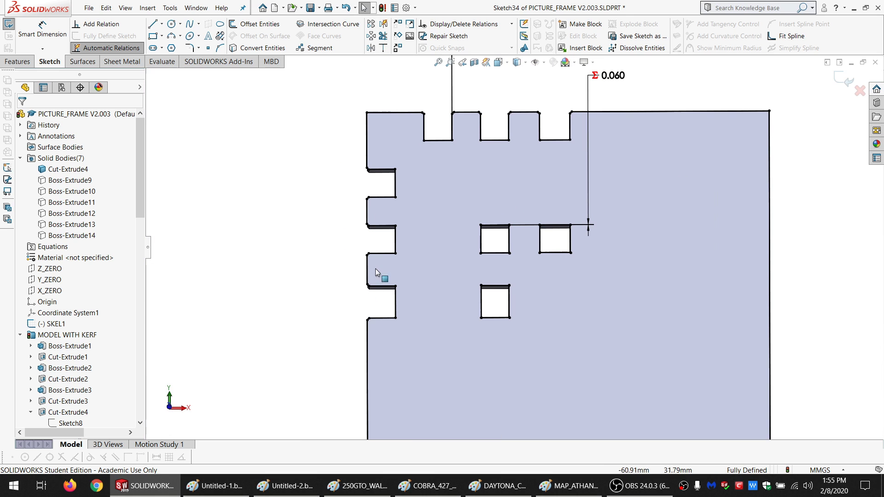
{"action": "scroll", "coordinate": [504, 291], "scroll_direction": "down", "scroll_amount": 4}
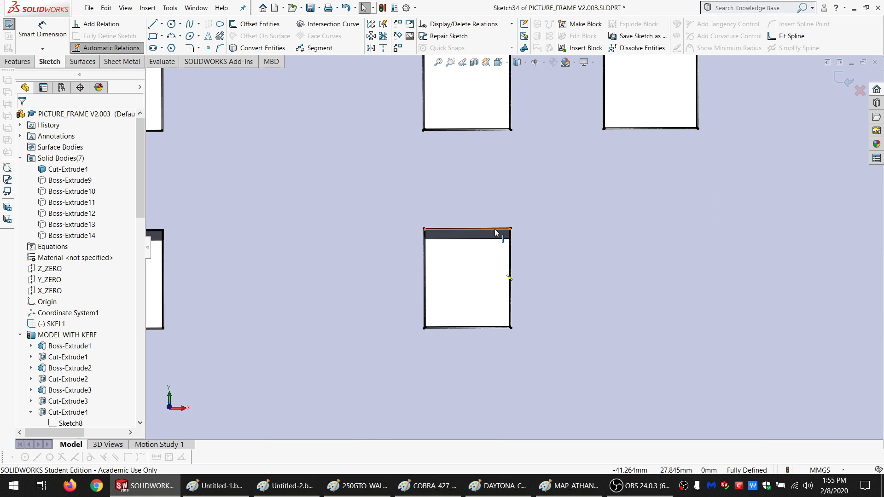
{"action": "scroll", "coordinate": [461, 236], "scroll_direction": "down", "scroll_amount": 5}
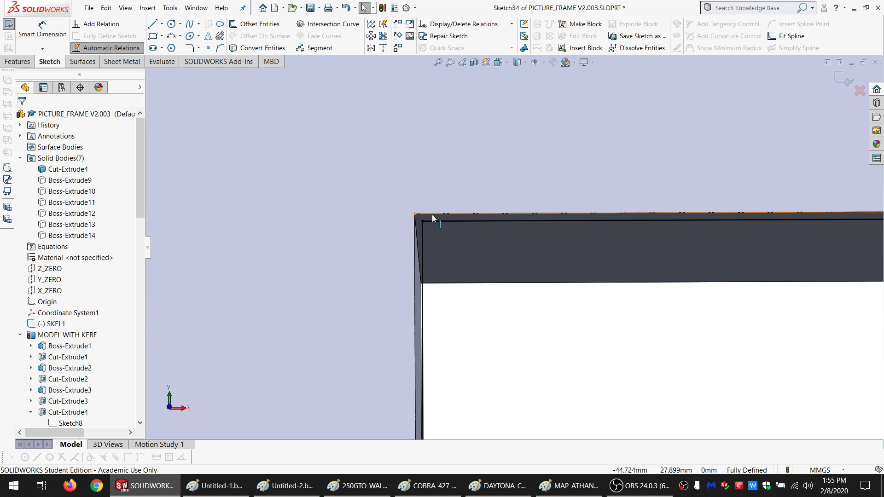
{"action": "left_click", "coordinate": [432, 214]}
{"action": "scroll", "coordinate": [432, 214], "scroll_direction": "up", "scroll_amount": 5}
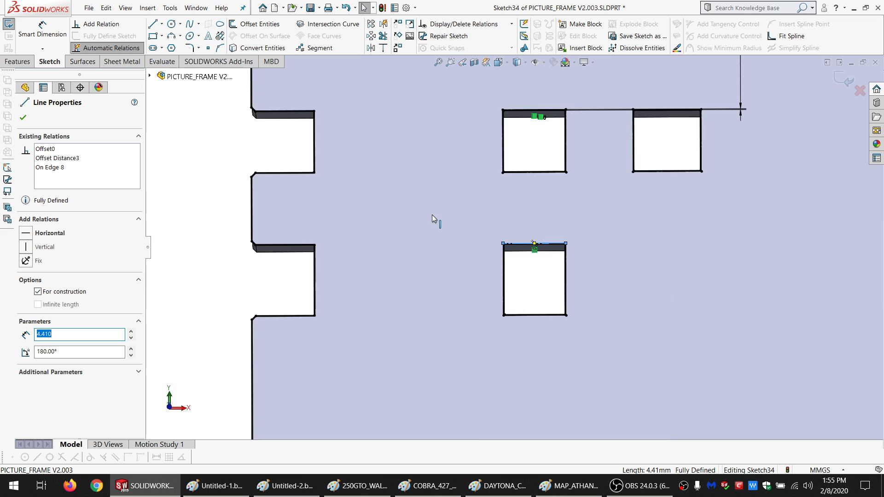
{"action": "scroll", "coordinate": [432, 214], "scroll_direction": "up", "scroll_amount": 3}
{"action": "scroll", "coordinate": [628, 233], "scroll_direction": "up", "scroll_amount": 5}
{"action": "scroll", "coordinate": [616, 246], "scroll_direction": "down", "scroll_amount": 3}
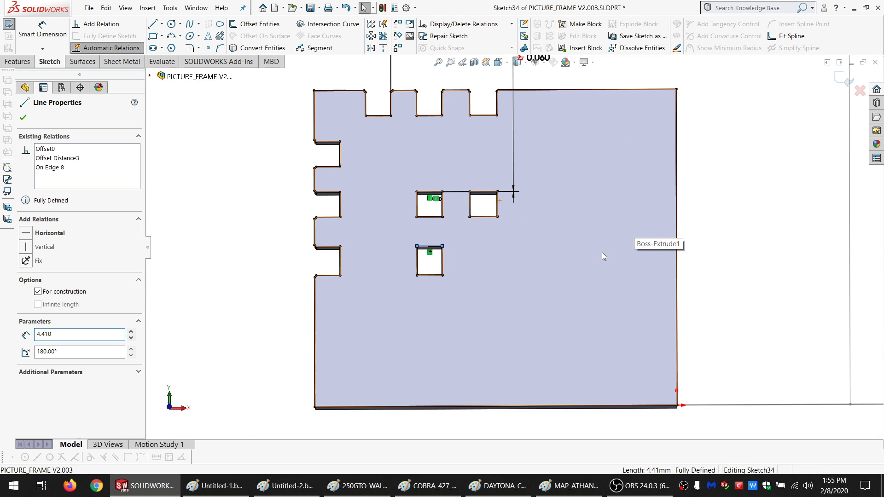
{"action": "middle_click_drag", "start_coordinate": [601, 252], "coordinate": [596, 233]}
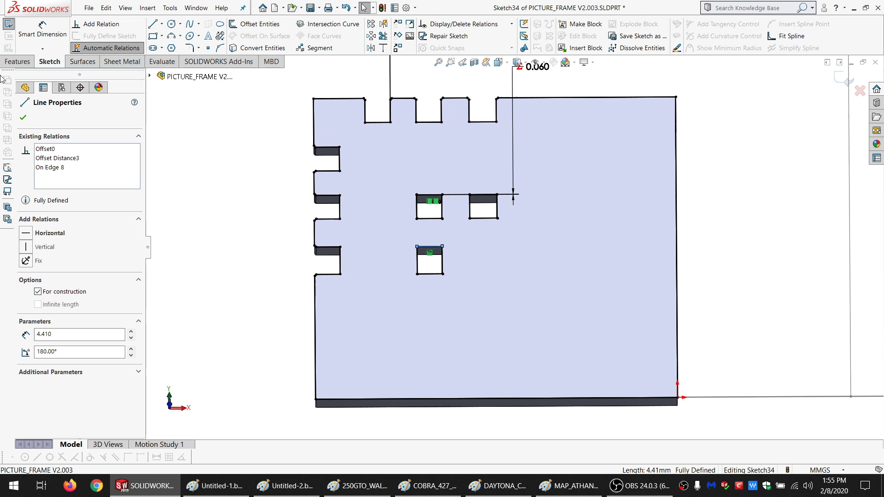
Exit Sketch34 and show all the hidden solid bodies again.
{"action": "left_click", "coordinate": [12, 25]}
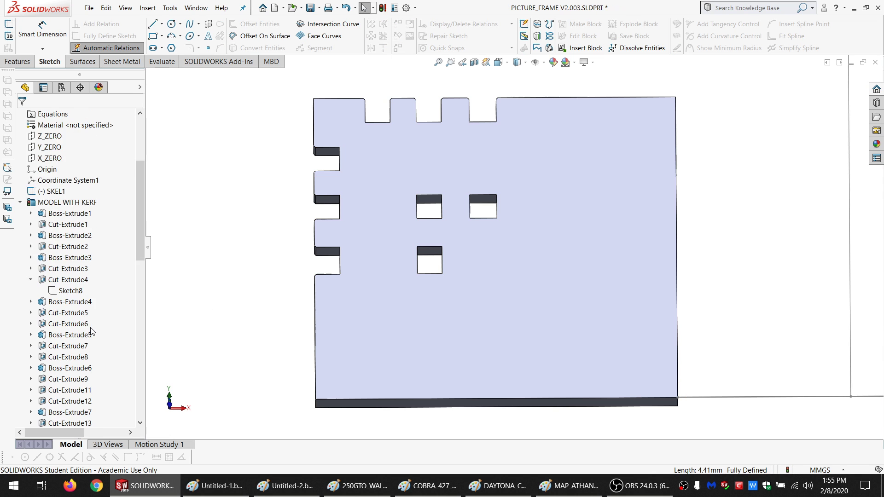
{"action": "left_click", "coordinate": [60, 158]}
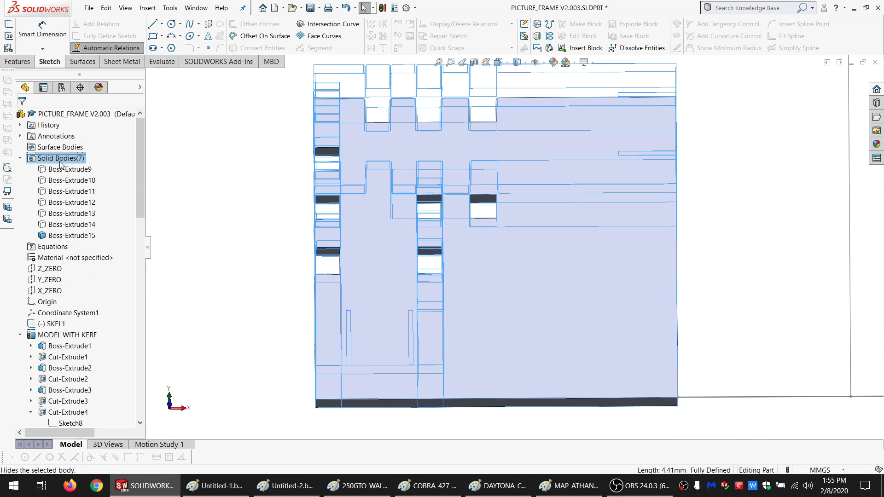
{"action": "left_click", "coordinate": [63, 171]}
Roll the model forward past Cut-Extrude18 and examine its Sketch35 squares against the panels.
{"action": "scroll", "coordinate": [96, 319], "scroll_direction": "down", "scroll_amount": 15}
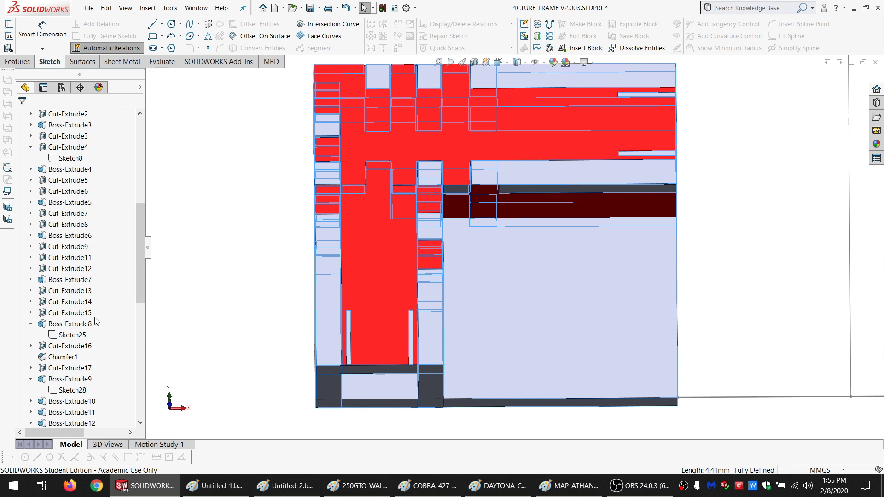
{"action": "left_click_drag", "start_coordinate": [112, 232], "coordinate": [107, 239]}
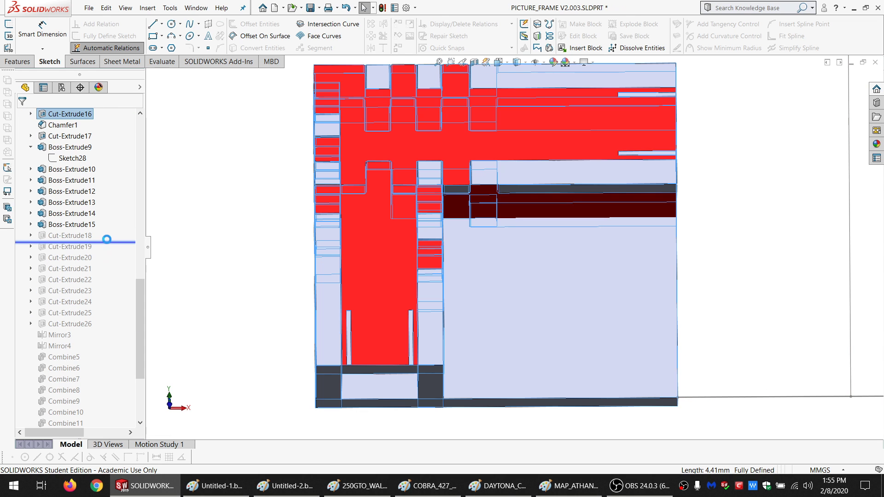
{"action": "left_click", "coordinate": [78, 235]}
{"action": "mouse_move", "coordinate": [308, 247]}
{"action": "middle_mouse_down"}
{"action": "mouse_move", "coordinate": [486, 227]}
{"action": "mouse_move", "coordinate": [492, 175]}
{"action": "mouse_move", "coordinate": [447, 230]}
{"action": "mouse_move", "coordinate": [466, 201]}
{"action": "middle_mouse_up"}
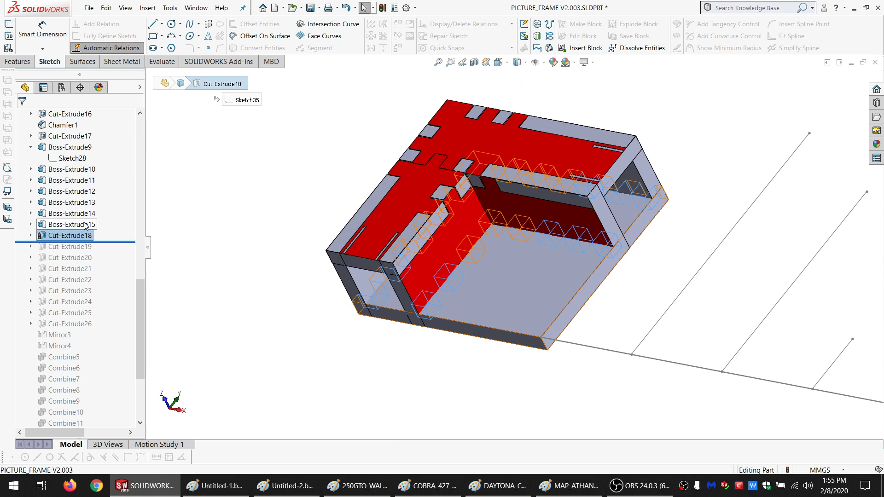
{"action": "left_click", "coordinate": [31, 236]}
{"action": "left_click", "coordinate": [69, 247]}
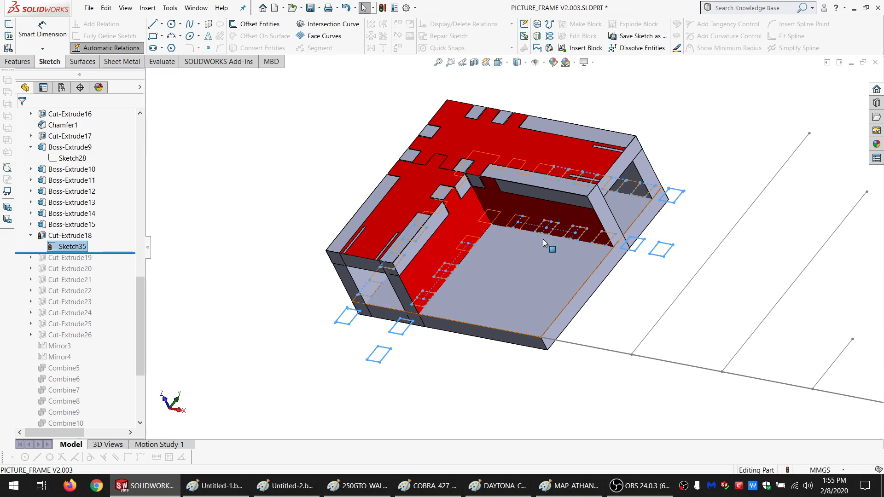
{"action": "middle_click_drag", "start_coordinate": [543, 239], "coordinate": [598, 166]}
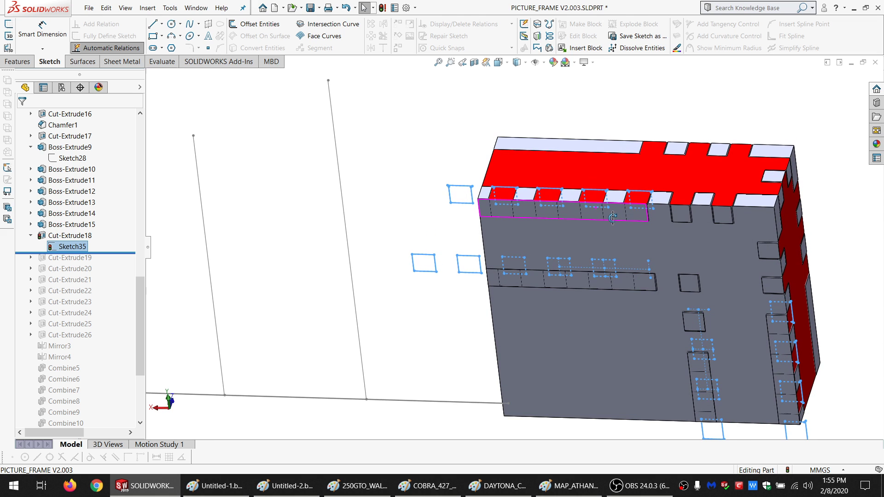
{"action": "middle_click_drag", "start_coordinate": [612, 217], "coordinate": [588, 171]}
Hide the red Boss-Extrude3 panel body covering the Cut-Extrude18 notches.
{"action": "scroll", "coordinate": [587, 170], "scroll_direction": "down", "scroll_amount": 4}
{"action": "left_click", "coordinate": [587, 170]}
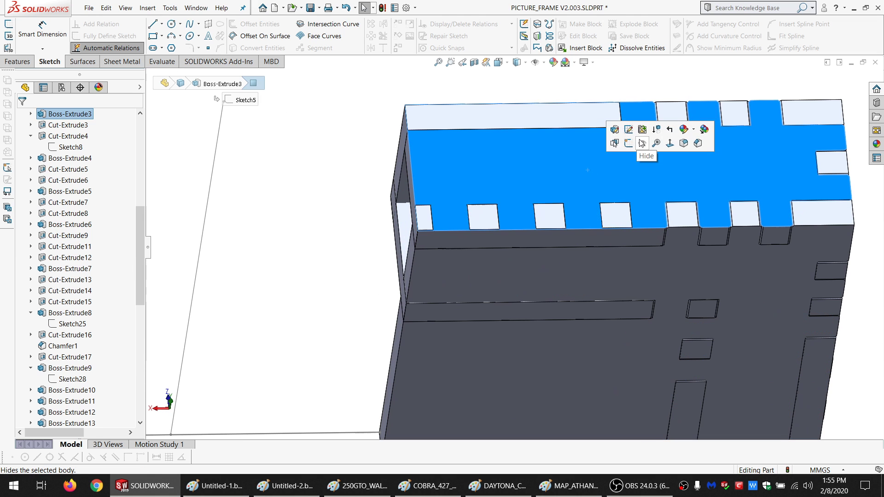
{"action": "left_click", "coordinate": [642, 144]}
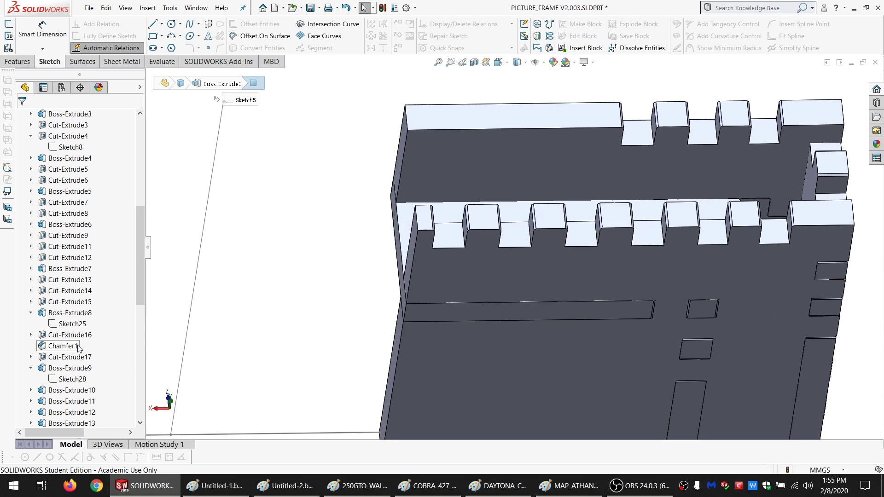
Open Sketch35 of Cut-Extrude18 for editing and examine how its linear rows of squares line up with the panel edges and slots.
{"action": "scroll", "coordinate": [78, 349], "scroll_direction": "down", "scroll_amount": 7}
{"action": "left_click", "coordinate": [75, 234]}
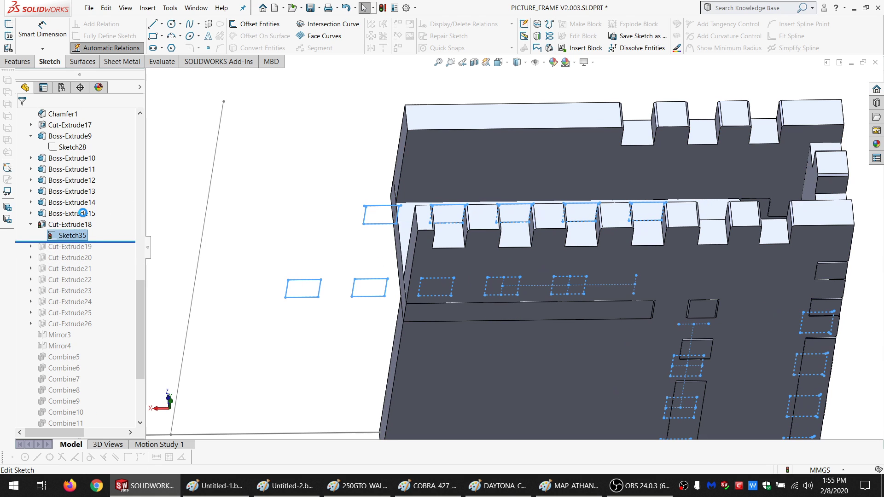
{"action": "mouse_move", "coordinate": [595, 296]}
{"action": "middle_mouse_down"}
{"action": "mouse_move", "coordinate": [599, 246]}
{"action": "mouse_move", "coordinate": [586, 221]}
{"action": "mouse_move", "coordinate": [571, 235]}
{"action": "middle_mouse_up"}
{"action": "scroll", "coordinate": [87, 250], "scroll_direction": "up", "scroll_amount": 8}
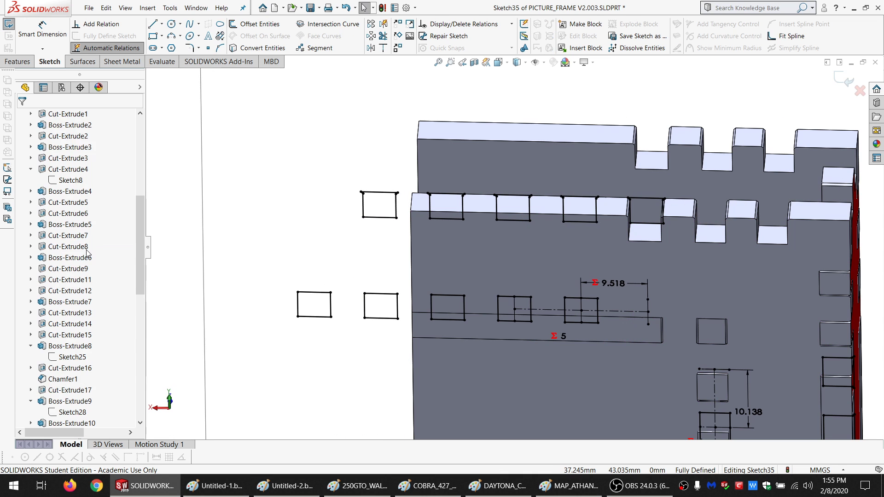
{"action": "scroll", "coordinate": [87, 252], "scroll_direction": "up", "scroll_amount": 4}
{"action": "scroll", "coordinate": [78, 184], "scroll_direction": "down", "scroll_amount": 4}
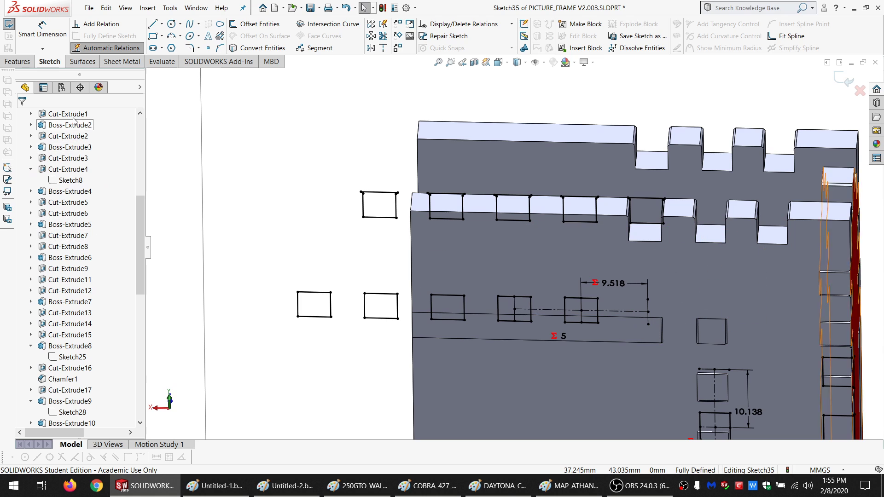
{"action": "scroll", "coordinate": [79, 322], "scroll_direction": "down", "scroll_amount": 6}
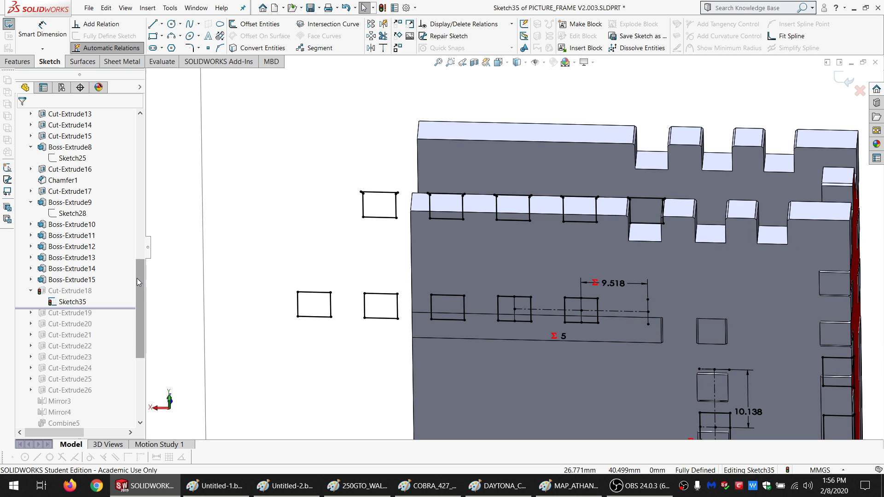
{"action": "scroll", "coordinate": [91, 291], "scroll_direction": "down", "scroll_amount": 4}
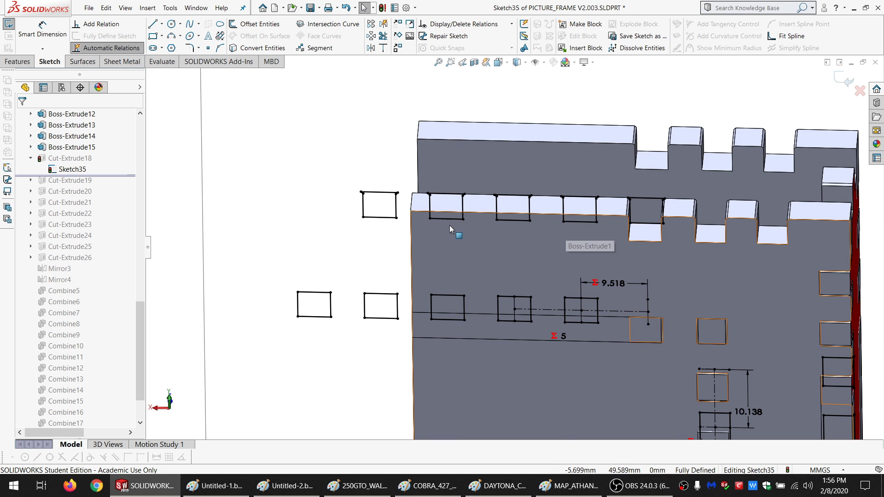
{"action": "scroll", "coordinate": [512, 242], "scroll_direction": "up", "scroll_amount": 4}
{"action": "scroll", "coordinate": [654, 372], "scroll_direction": "down", "scroll_amount": 3}
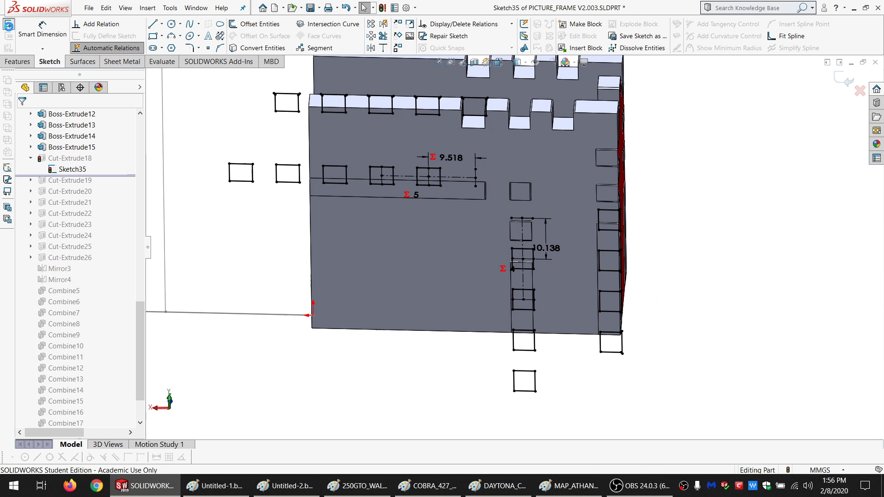
Exit Sketch35 and hide the red Boss-Extrude2 panel body to expose the side notches.
{"action": "middle_click_drag", "start_coordinate": [601, 187], "coordinate": [568, 217]}
{"action": "left_click", "coordinate": [645, 159]}
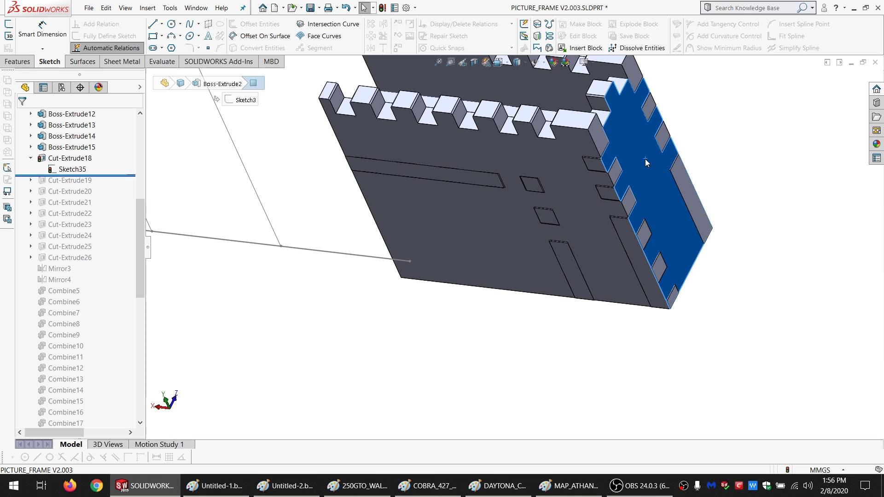
{"action": "left_click", "coordinate": [697, 133]}
Reopen Sketch35 to compare its patterned squares with the exposed notches, and exit the sketch.
{"action": "scroll", "coordinate": [64, 345], "scroll_direction": "down", "scroll_amount": 6}
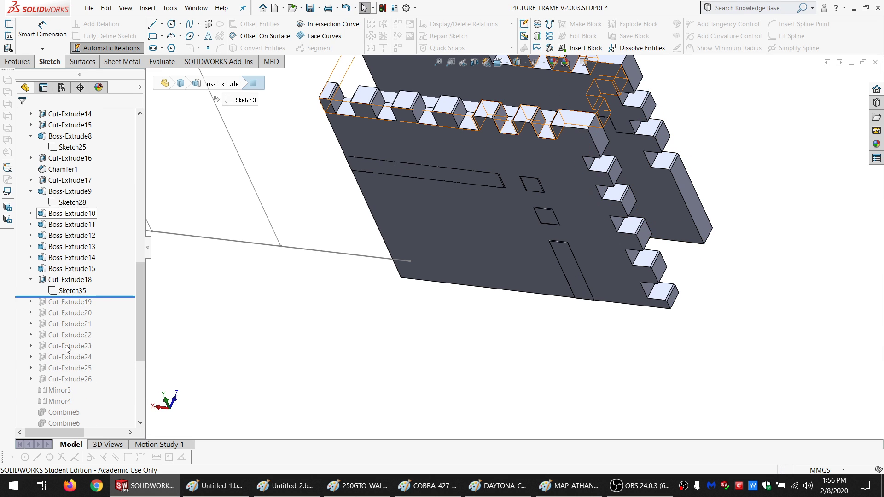
{"action": "left_click", "coordinate": [65, 293]}
{"action": "left_click", "coordinate": [74, 267]}
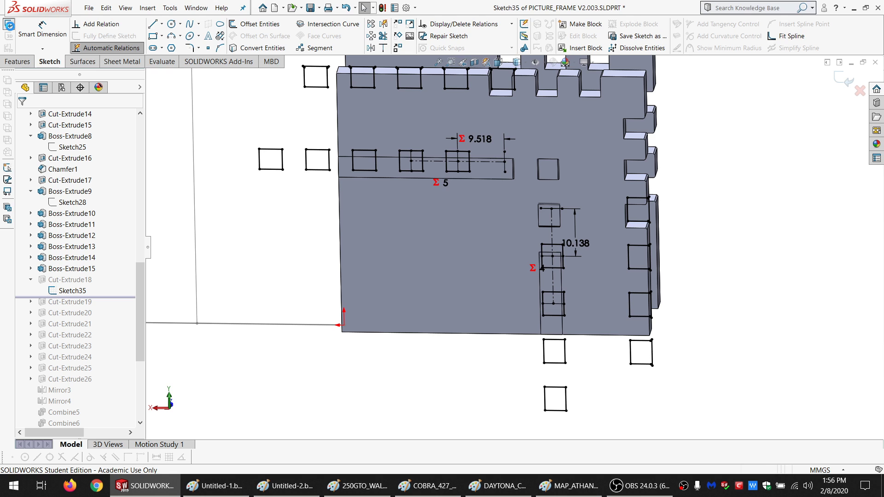
{"action": "left_click", "coordinate": [9, 25]}
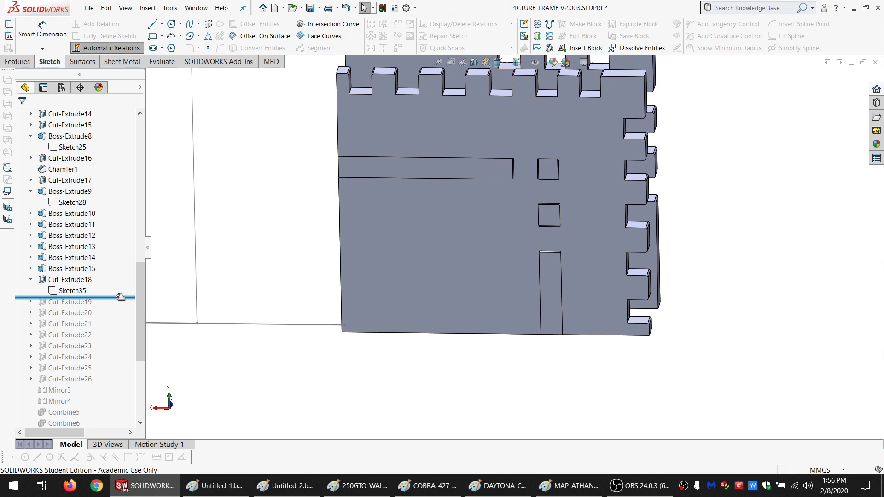
Roll the model forward to include Cut-Extrude19 and view its notched panel.
{"action": "scroll", "coordinate": [96, 244], "scroll_direction": "down", "scroll_amount": 3}
{"action": "left_click_drag", "start_coordinate": [108, 204], "coordinate": [108, 210]}
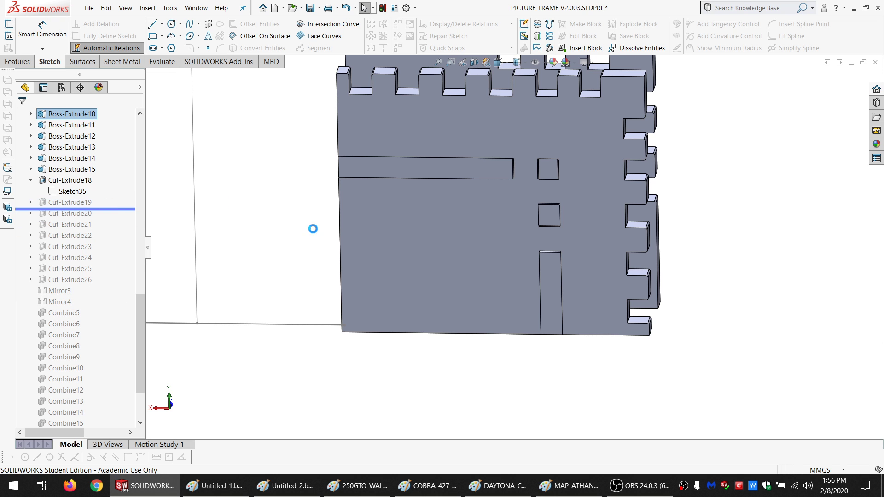
{"action": "middle_click_drag", "start_coordinate": [500, 249], "coordinate": [439, 258]}
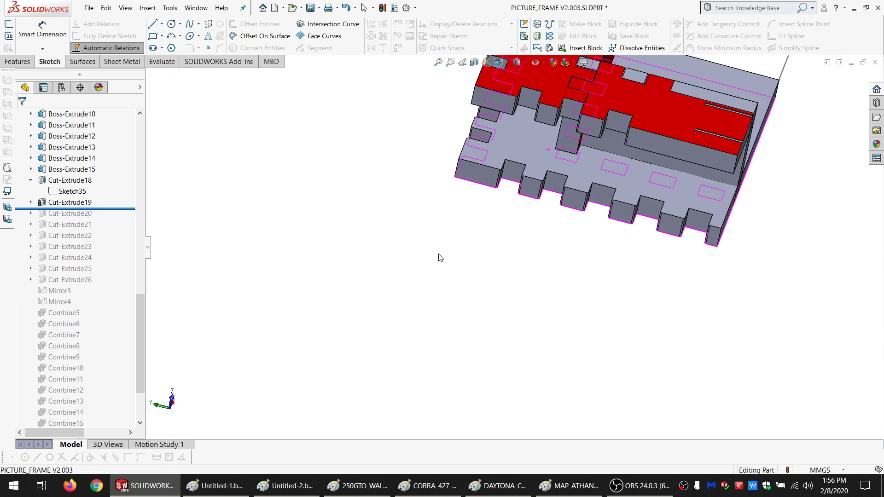
Show the hidden Cut-Extrude19 and Boss-Extrude10 solid bodies again.
{"action": "scroll", "coordinate": [540, 165], "scroll_direction": "up", "scroll_amount": 4}
{"action": "scroll", "coordinate": [540, 165], "scroll_direction": "up", "scroll_amount": 5}
{"action": "scroll", "coordinate": [83, 154], "scroll_direction": "up", "scroll_amount": 15}
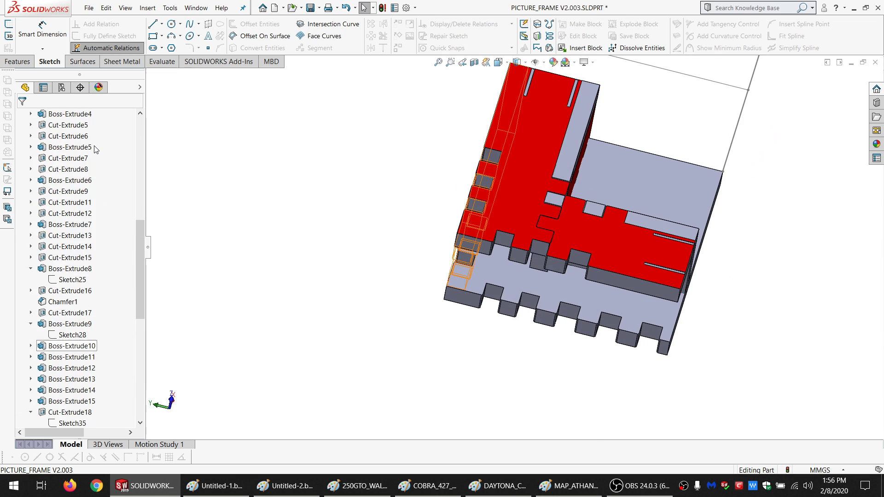
{"action": "left_click", "coordinate": [73, 148]}
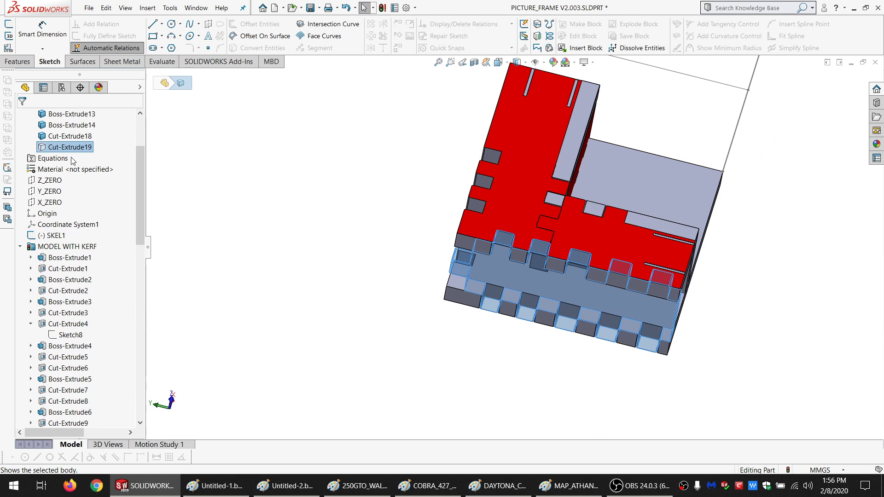
{"action": "scroll", "coordinate": [69, 161], "scroll_direction": "up", "scroll_amount": 3}
{"action": "left_click", "coordinate": [67, 169]}
{"action": "left_click", "coordinate": [74, 151]}
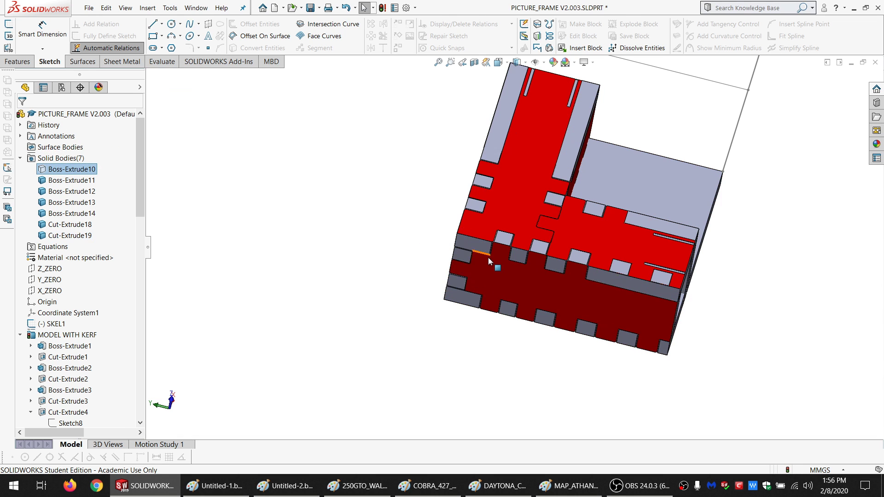
Examine the Cut-Extrude19 notches, briefly hiding the Boss-Extrude8 panel to see the tabs beneath it.
{"action": "scroll", "coordinate": [464, 268], "scroll_direction": "down", "scroll_amount": 1}
{"action": "scroll", "coordinate": [69, 295], "scroll_direction": "down", "scroll_amount": 10}
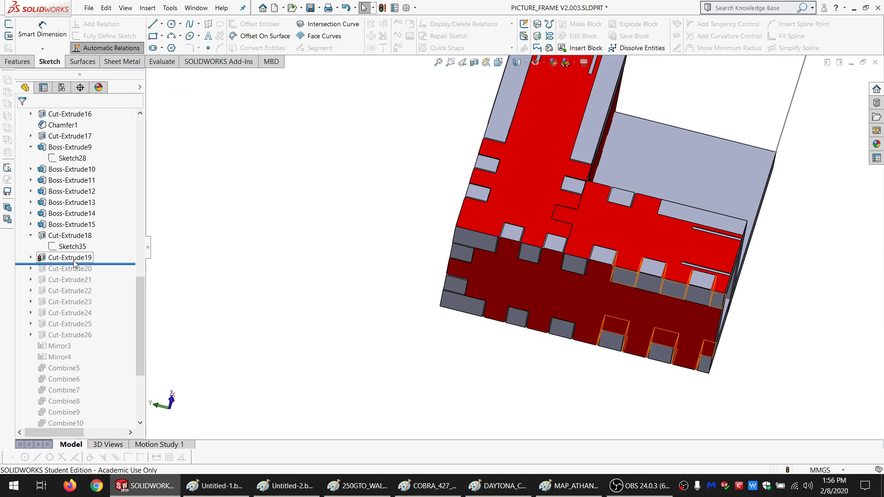
{"action": "left_click", "coordinate": [73, 260]}
{"action": "middle_click_drag", "start_coordinate": [612, 278], "coordinate": [596, 267]}
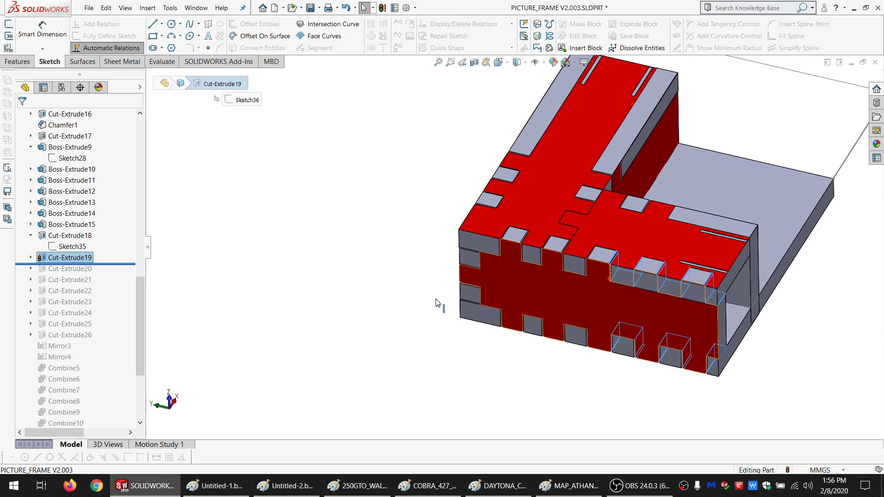
{"action": "left_click", "coordinate": [650, 235]}
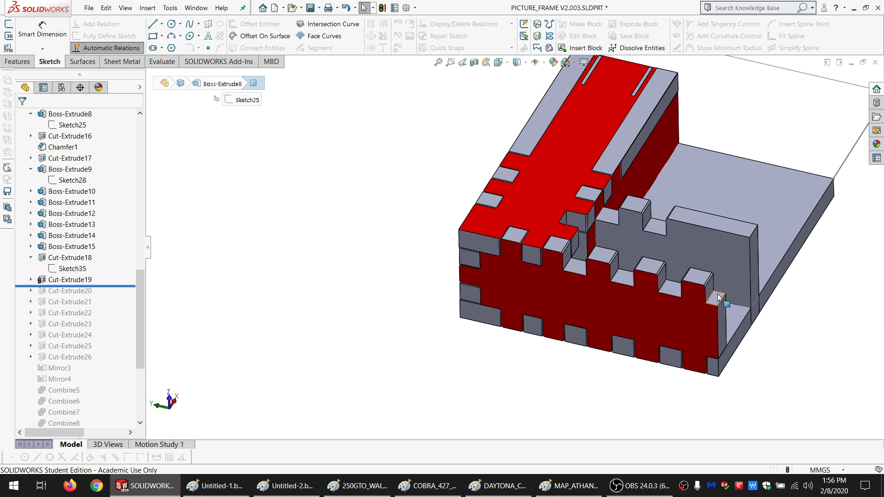
{"action": "key", "text": "shift+Tab"}
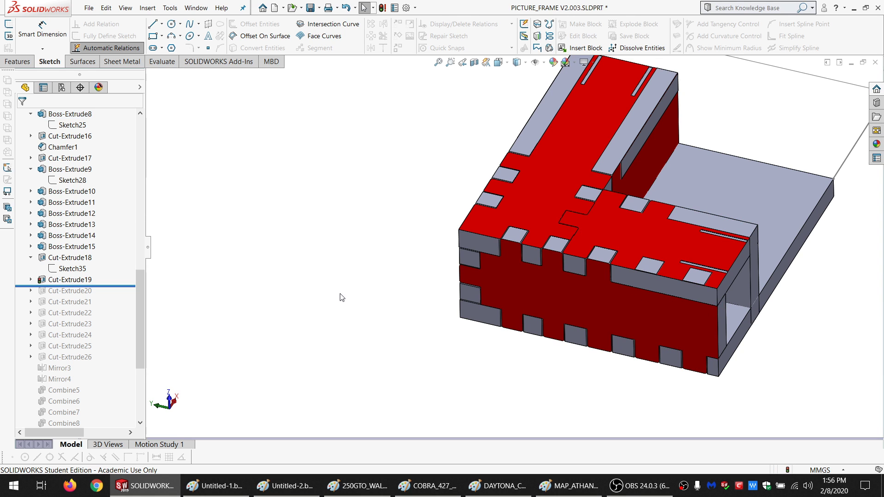
{"action": "left_click", "coordinate": [719, 225]}
Roll the model forward one feature at a time from Cut-Extrude20 through Cut-Extrude25.
{"action": "scroll", "coordinate": [126, 293], "scroll_direction": "down", "scroll_amount": 4}
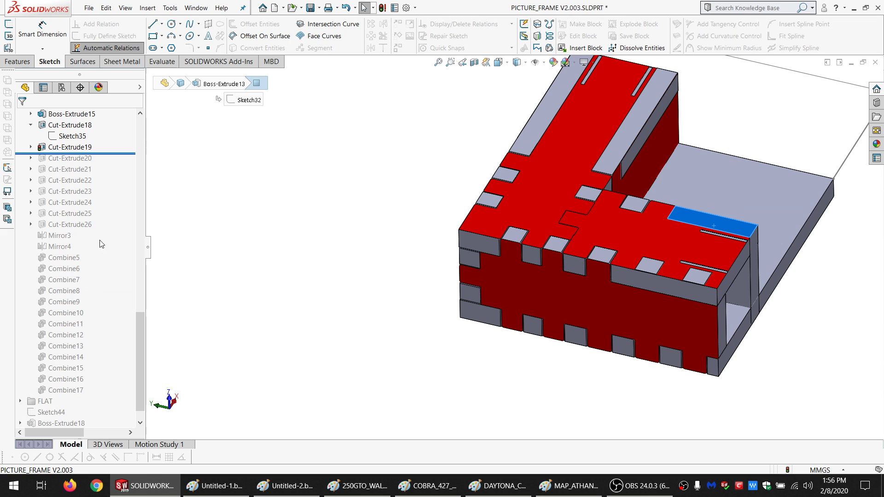
{"action": "left_click_drag", "start_coordinate": [107, 151], "coordinate": [107, 160]}
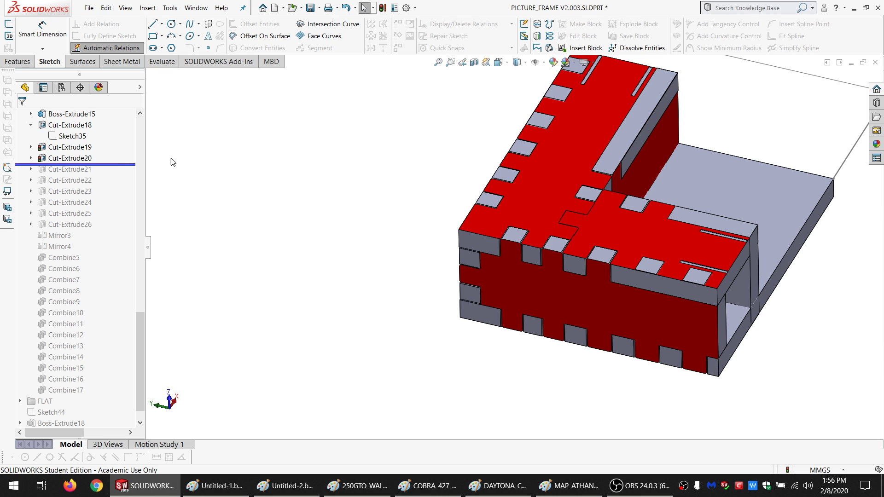
{"action": "left_click_drag", "start_coordinate": [121, 164], "coordinate": [115, 175]}
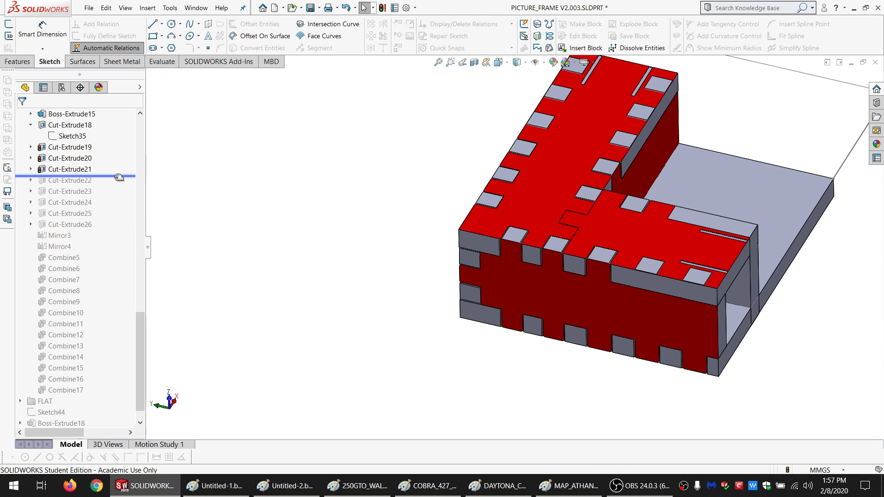
{"action": "left_click_drag", "start_coordinate": [118, 176], "coordinate": [115, 183]}
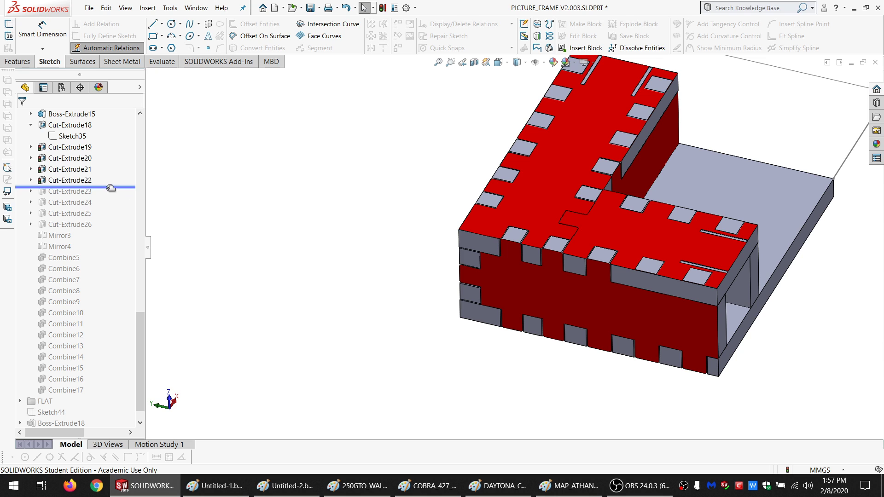
{"action": "left_click_drag", "start_coordinate": [111, 188], "coordinate": [109, 197]}
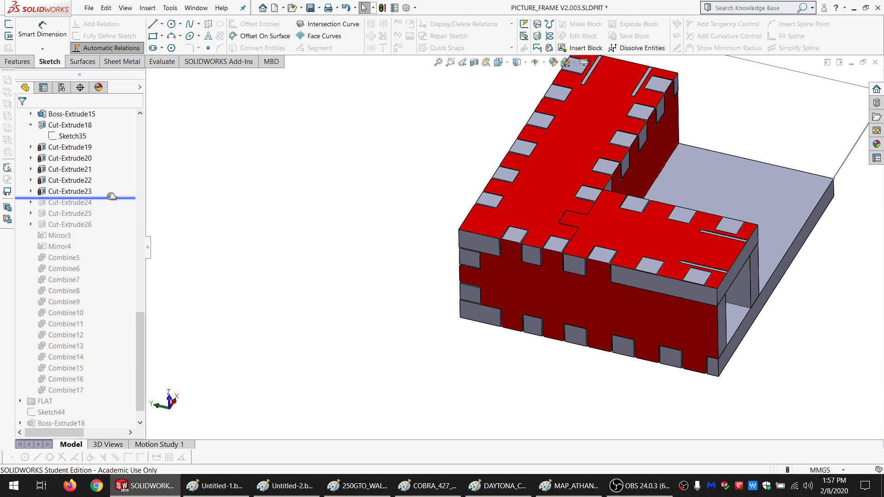
{"action": "left_click_drag", "start_coordinate": [111, 196], "coordinate": [109, 209]}
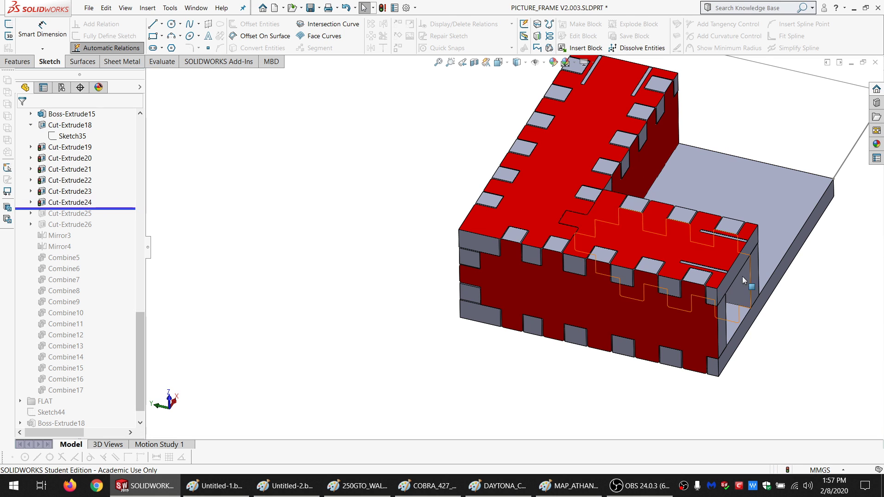
{"action": "left_click_drag", "start_coordinate": [91, 209], "coordinate": [104, 216]}
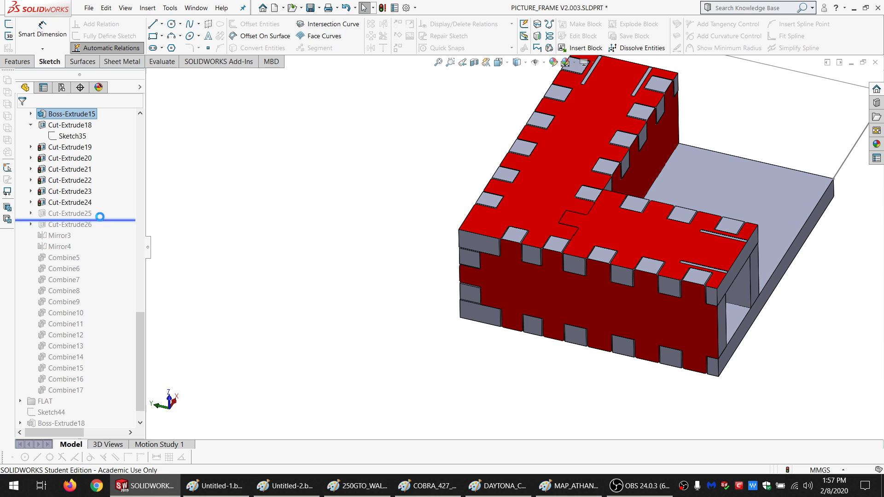
Examine the Cut-Extrude25 result from several angles and highlight its Sketch42.
{"action": "left_click", "coordinate": [59, 215]}
{"action": "scroll", "coordinate": [656, 220], "scroll_direction": "up", "scroll_amount": 3}
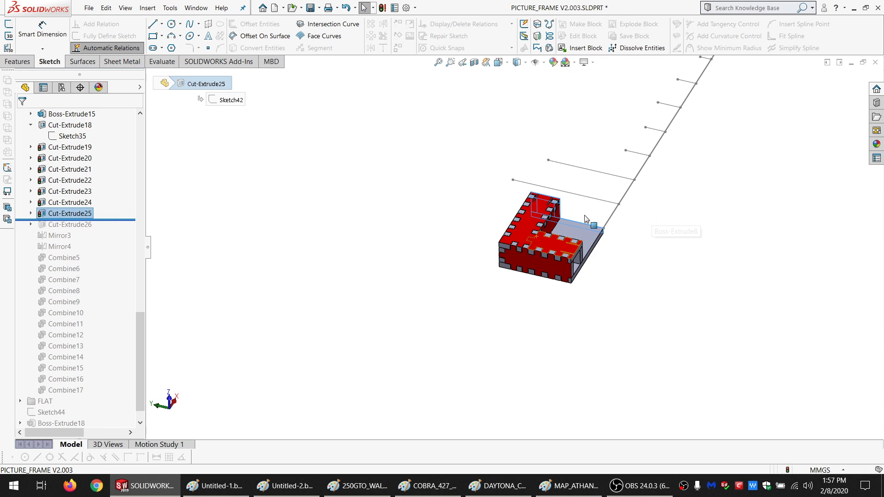
{"action": "mouse_move", "coordinate": [503, 260]}
{"action": "middle_mouse_down"}
{"action": "mouse_move", "coordinate": [461, 236]}
{"action": "mouse_move", "coordinate": [479, 307]}
{"action": "mouse_move", "coordinate": [521, 348]}
{"action": "middle_mouse_up"}
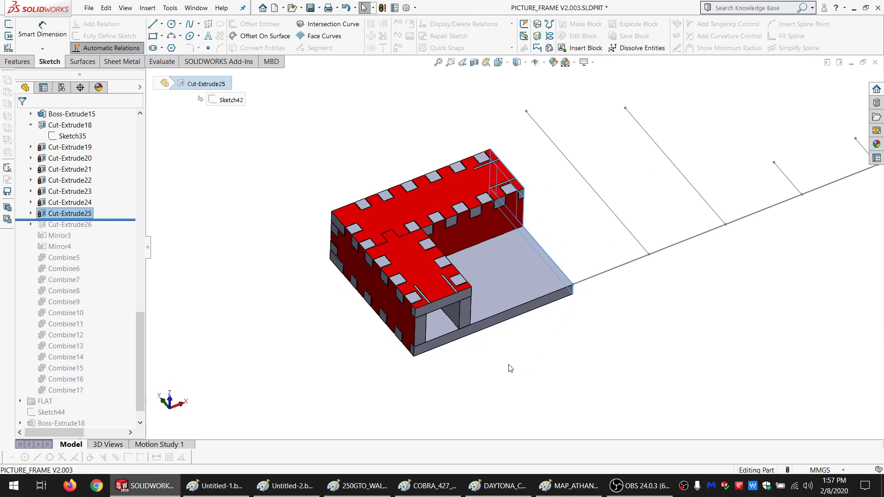
{"action": "left_click", "coordinate": [510, 367]}
{"action": "mouse_move", "coordinate": [531, 282]}
{"action": "middle_mouse_down"}
{"action": "mouse_move", "coordinate": [517, 290]}
{"action": "mouse_move", "coordinate": [499, 335]}
{"action": "middle_mouse_up"}
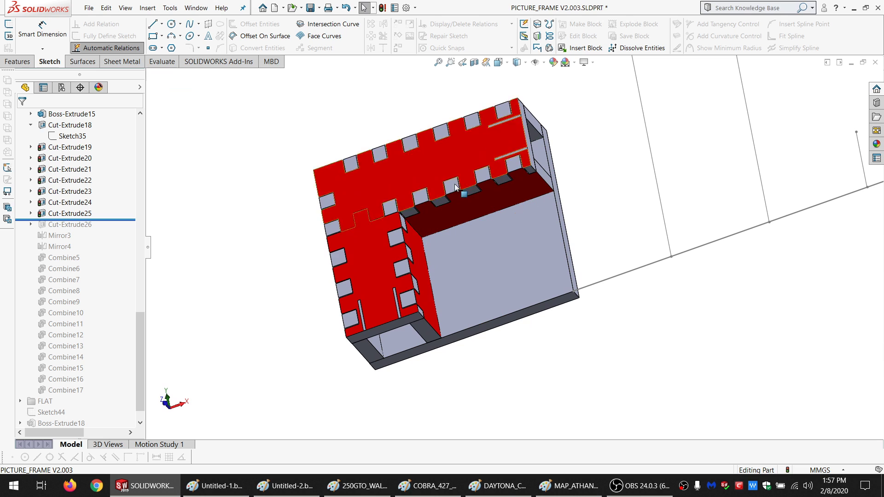
{"action": "middle_click_drag", "start_coordinate": [554, 296], "coordinate": [533, 282]}
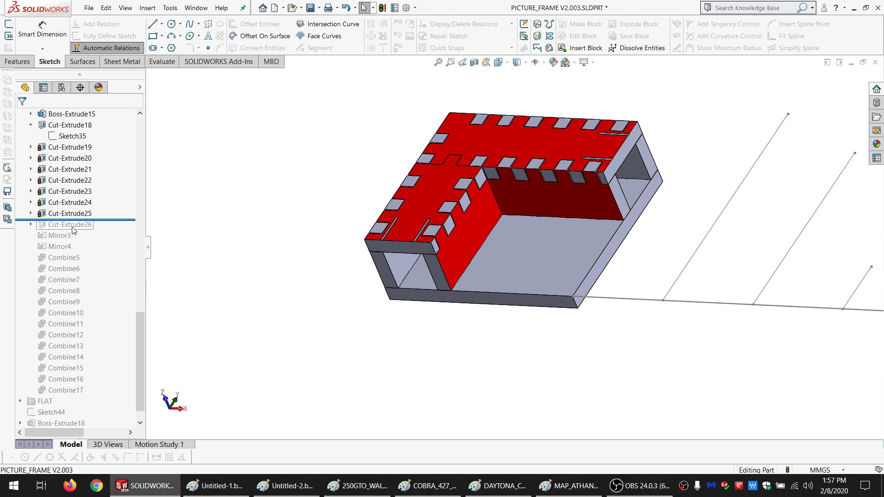
{"action": "left_click", "coordinate": [31, 213]}
{"action": "left_click", "coordinate": [73, 224]}
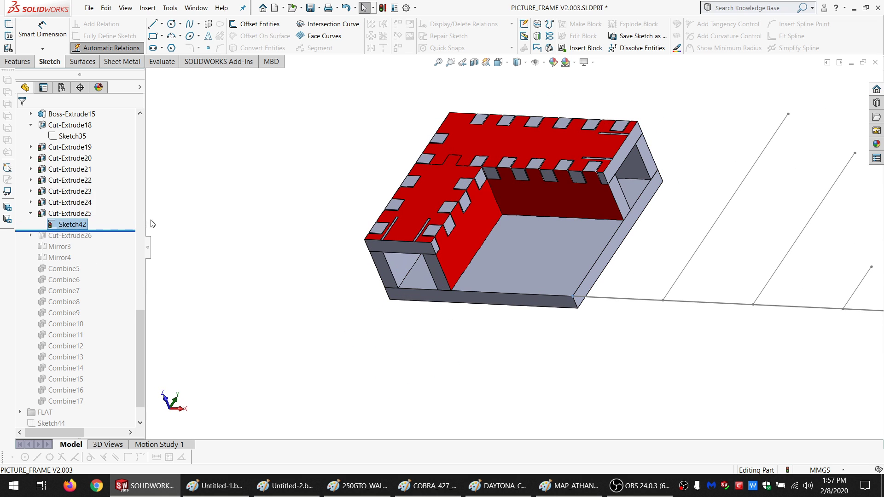
Highlight the X_ZERO plane and the origin to see where they lie relative to the frame quarter.
{"action": "scroll", "coordinate": [68, 208], "scroll_direction": "up", "scroll_amount": 15}
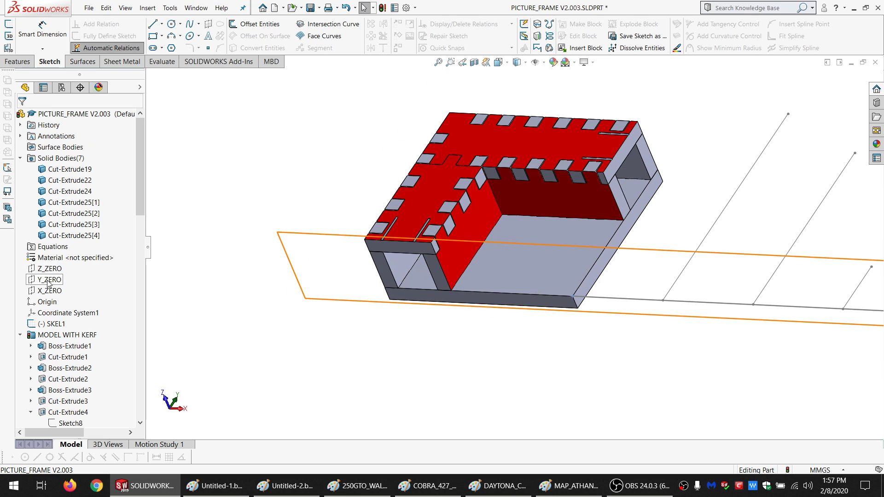
{"action": "left_click", "coordinate": [66, 292]}
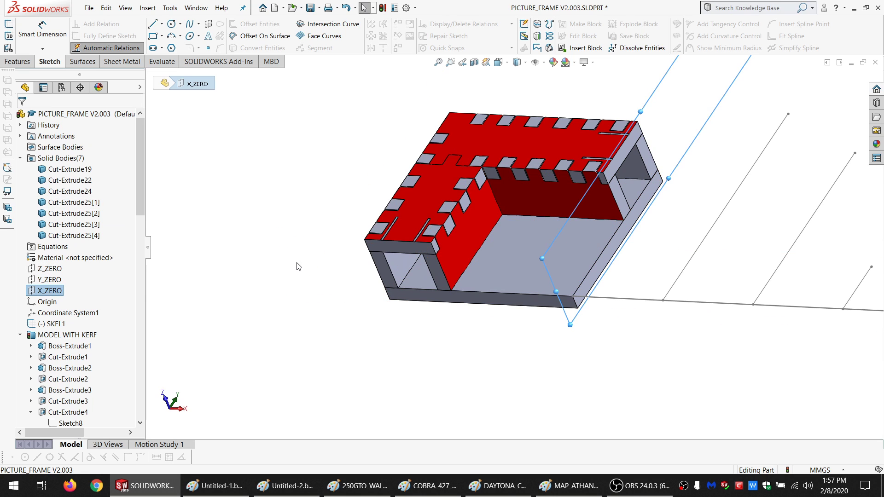
{"action": "scroll", "coordinate": [60, 340], "scroll_direction": "down", "scroll_amount": 12}
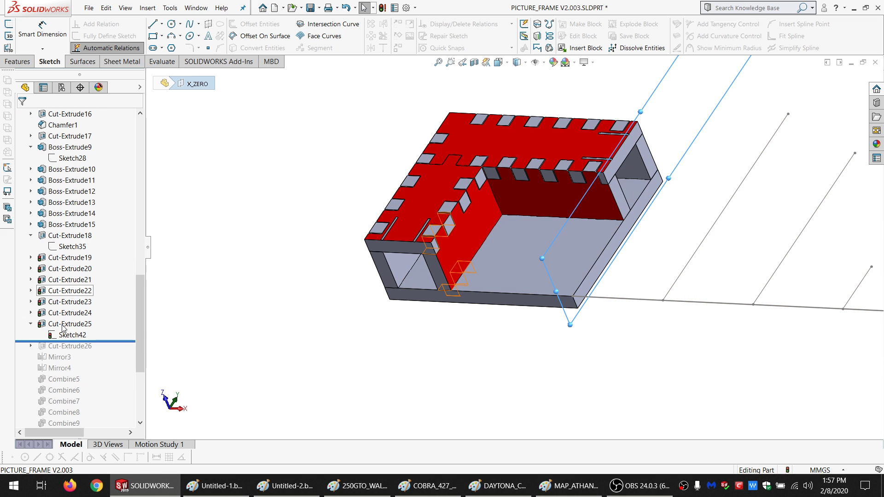
{"action": "scroll", "coordinate": [64, 274], "scroll_direction": "up", "scroll_amount": 12}
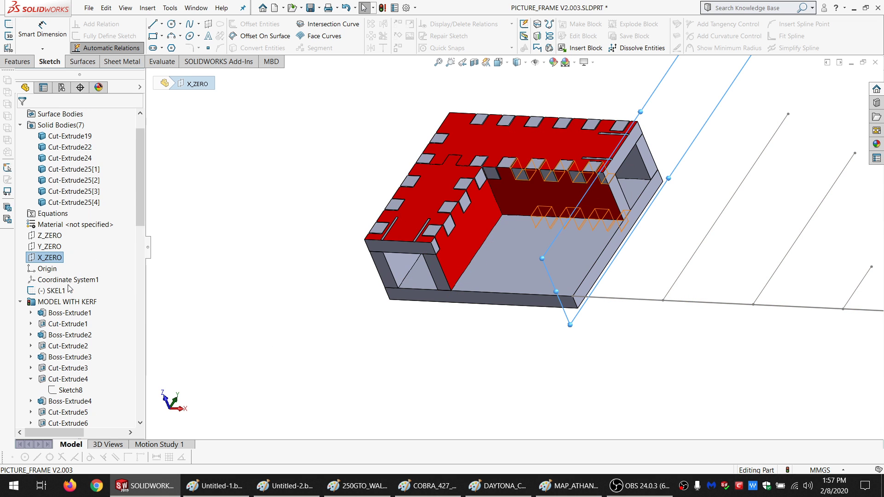
{"action": "left_click", "coordinate": [47, 269]}
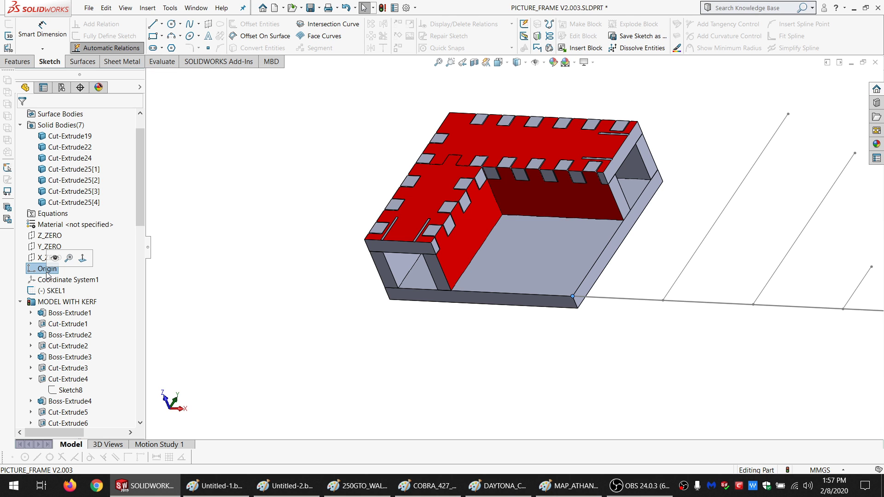
Roll the model forward to include Cut-Extrude26 and highlight the faces it cuts.
{"action": "scroll", "coordinate": [47, 275], "scroll_direction": "down", "scroll_amount": 3}
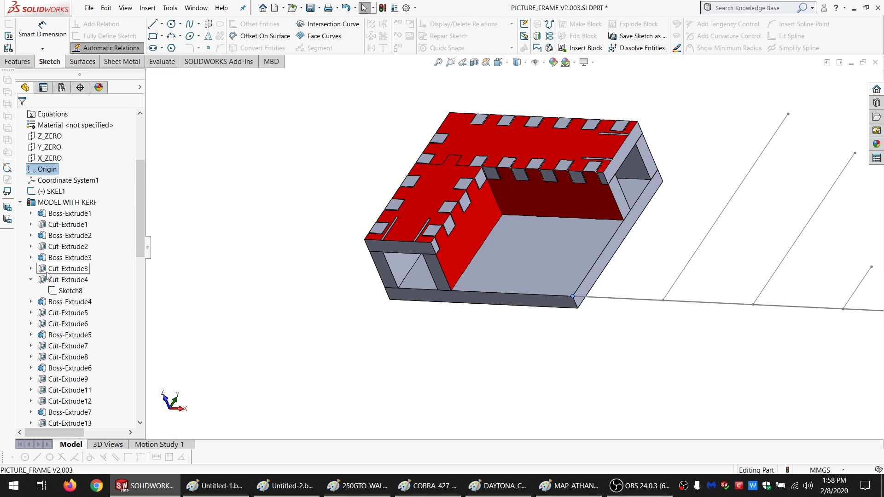
{"action": "scroll", "coordinate": [48, 275], "scroll_direction": "down", "scroll_amount": 8}
{"action": "scroll", "coordinate": [47, 275], "scroll_direction": "down", "scroll_amount": 3}
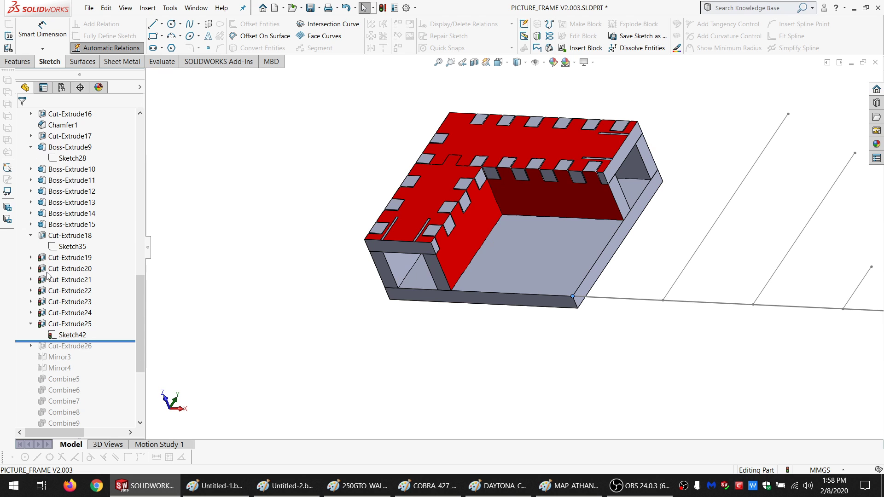
{"action": "scroll", "coordinate": [59, 296], "scroll_direction": "down", "scroll_amount": 2}
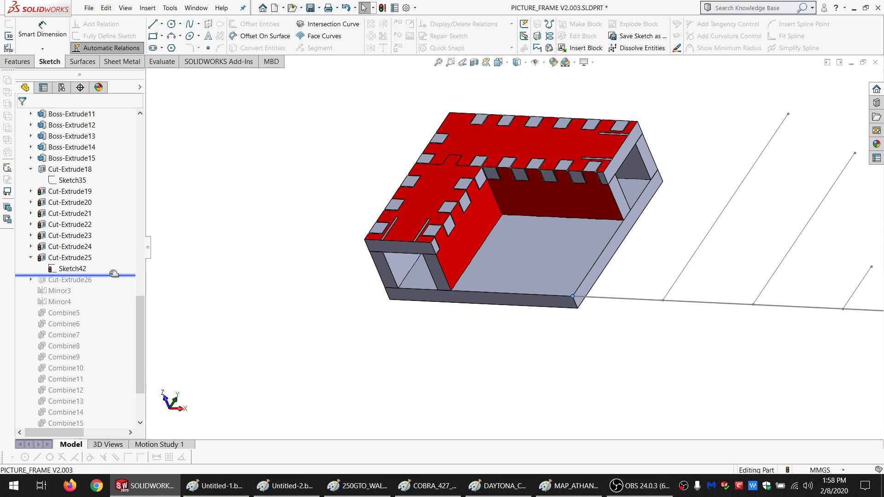
{"action": "left_click_drag", "start_coordinate": [114, 275], "coordinate": [113, 286]}
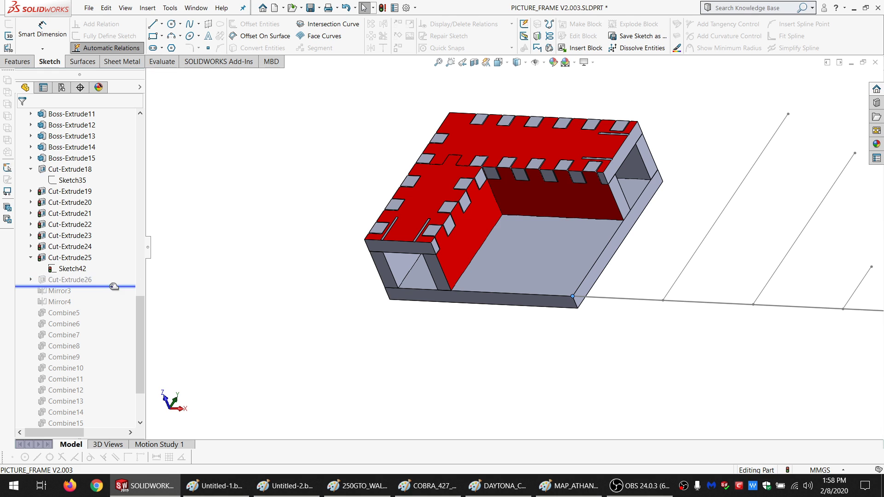
{"action": "left_click", "coordinate": [69, 280]}
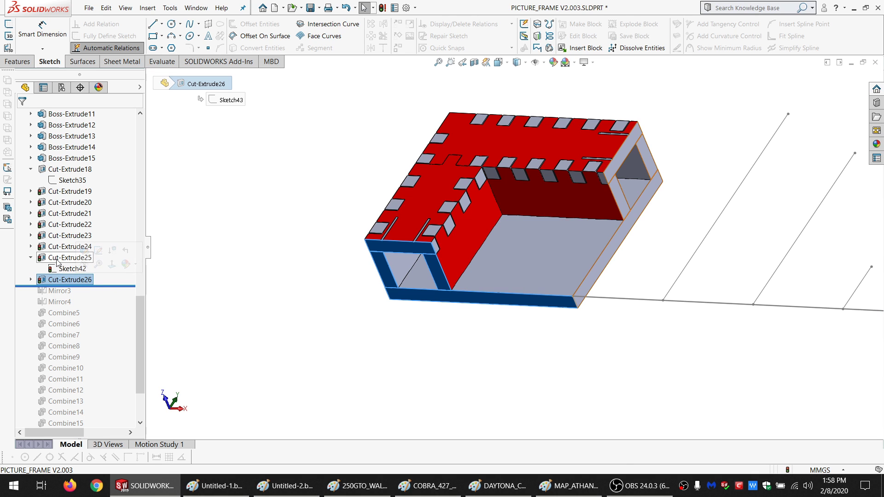
Examine the base panel's cut end face and side edge, viewing the open ends of the frame quarter up close.
{"action": "left_click", "coordinate": [597, 275]}
{"action": "left_click", "coordinate": [567, 300]}
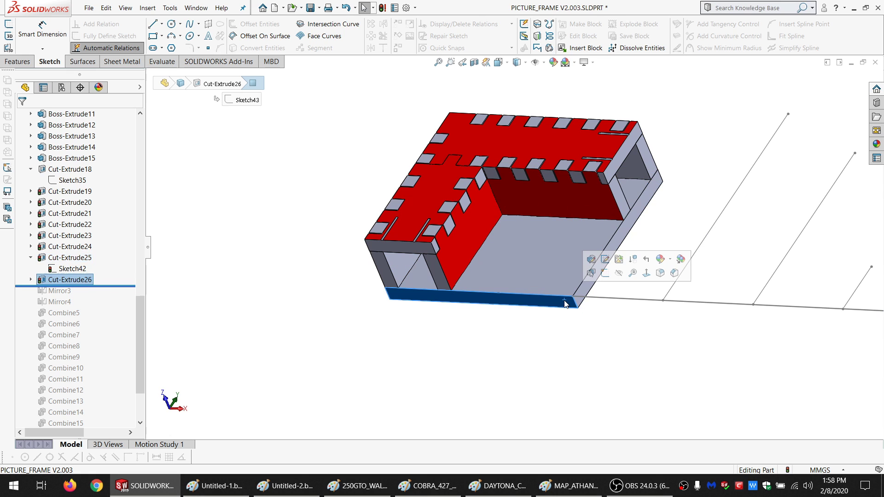
{"action": "left_click", "coordinate": [591, 280]}
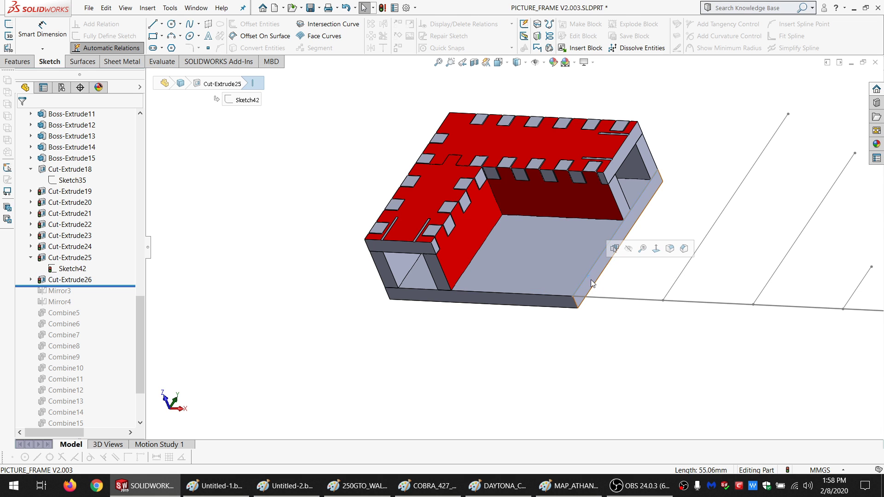
{"action": "left_click", "coordinate": [555, 303]}
{"action": "scroll", "coordinate": [55, 168], "scroll_direction": "up", "scroll_amount": 10}
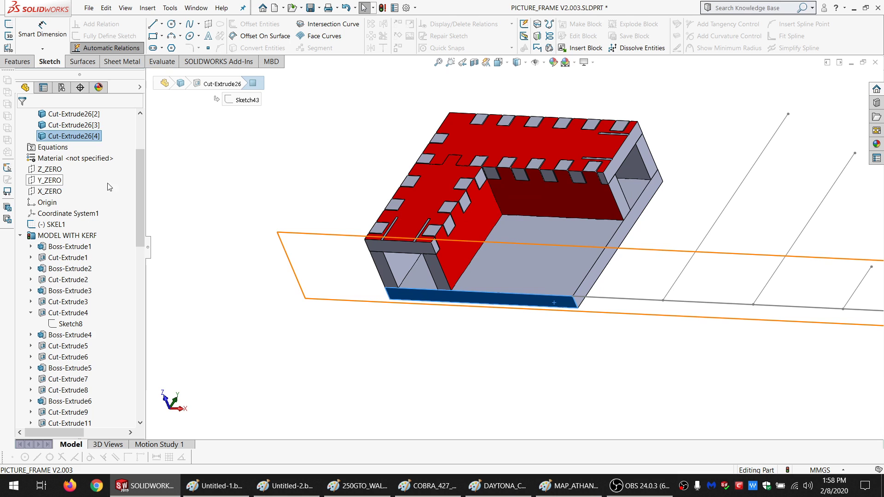
{"action": "left_click", "coordinate": [520, 345]}
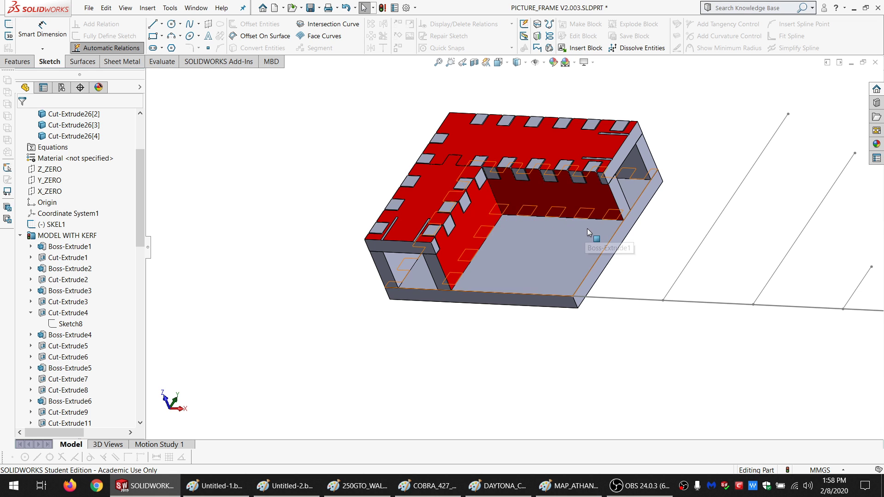
{"action": "middle_click_drag", "start_coordinate": [587, 228], "coordinate": [564, 269]}
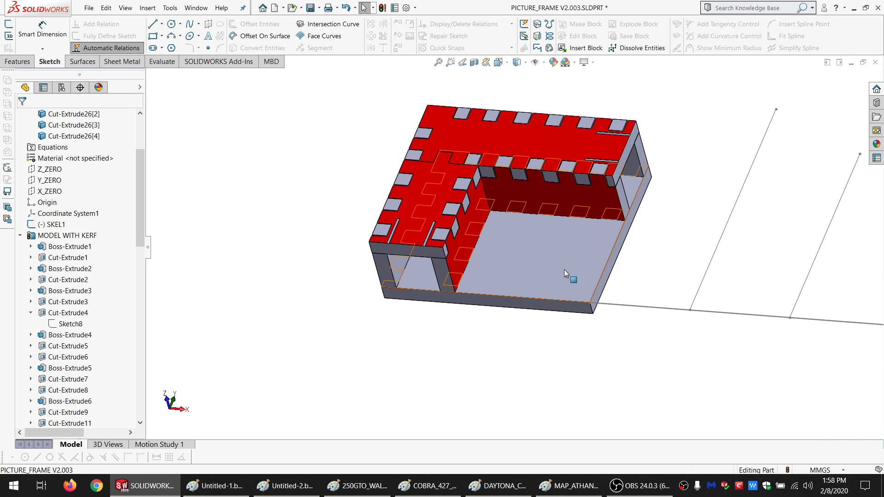
{"action": "scroll", "coordinate": [599, 226], "scroll_direction": "down", "scroll_amount": 3}
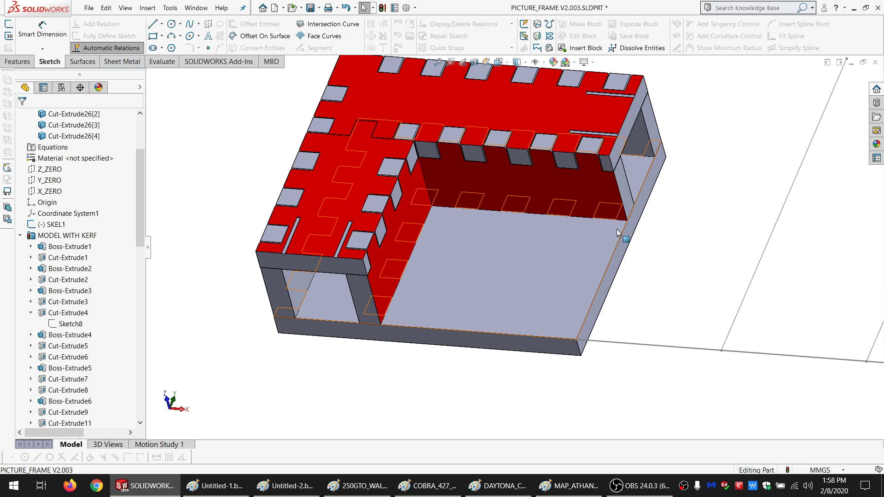
{"action": "mouse_move", "coordinate": [618, 232]}
{"action": "middle_mouse_down"}
{"action": "mouse_move", "coordinate": [612, 247]}
{"action": "mouse_move", "coordinate": [514, 262]}
{"action": "middle_mouse_up"}
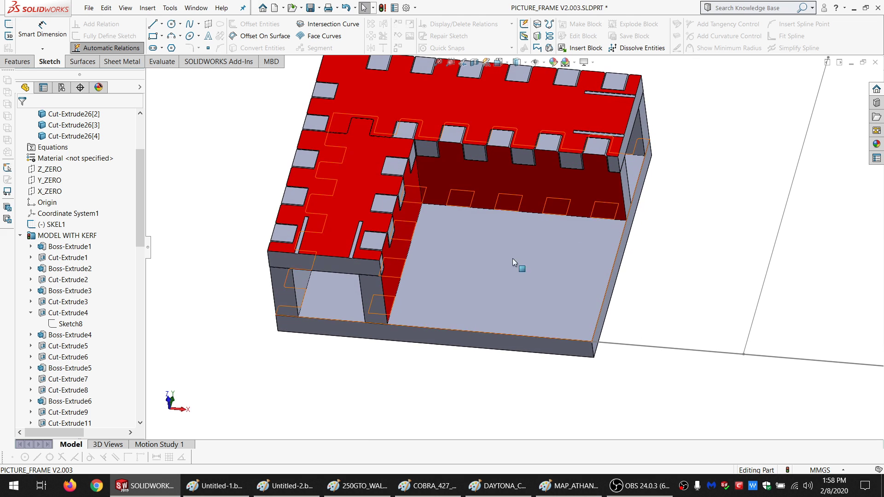
Roll the model forward to include Mirror3 and view the mirrored half of the frame.
{"action": "scroll", "coordinate": [112, 302], "scroll_direction": "down", "scroll_amount": 12}
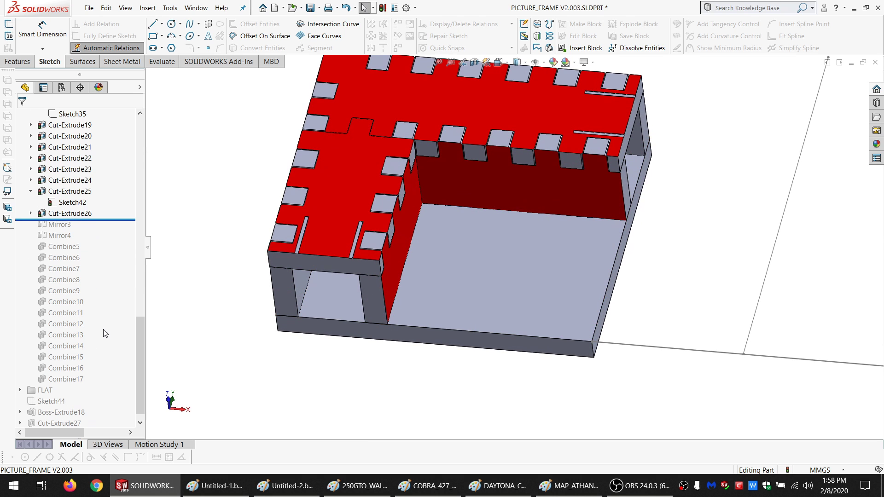
{"action": "left_click_drag", "start_coordinate": [110, 220], "coordinate": [112, 231]}
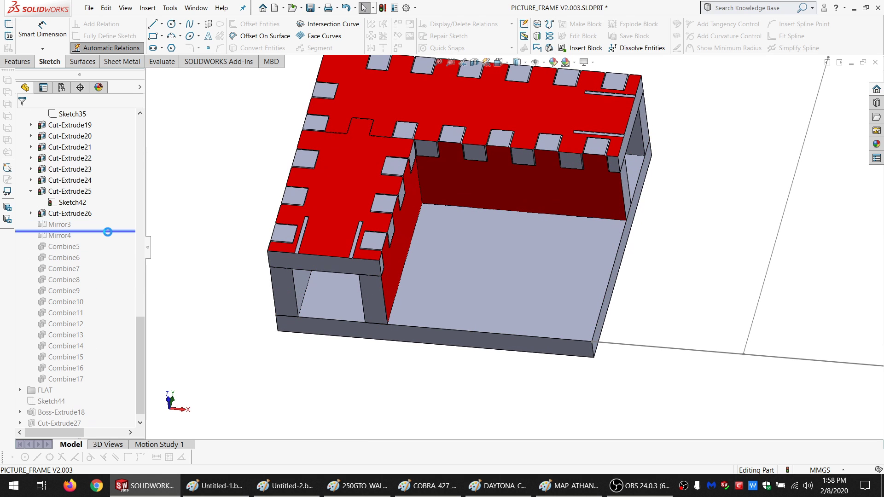
{"action": "scroll", "coordinate": [675, 260], "scroll_direction": "up", "scroll_amount": 5}
{"action": "scroll", "coordinate": [551, 256], "scroll_direction": "down", "scroll_amount": 3}
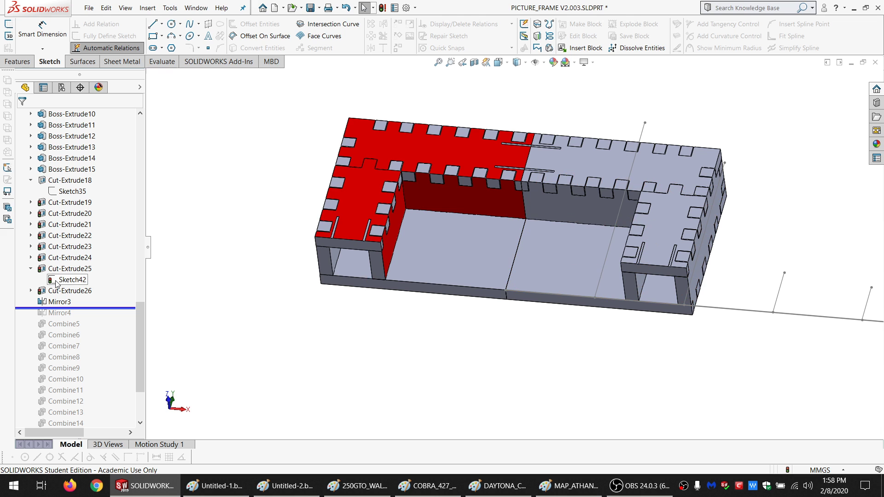
Roll the model forward to include Mirror4 and view the full frame from the front.
{"action": "left_click_drag", "start_coordinate": [108, 308], "coordinate": [110, 319]}
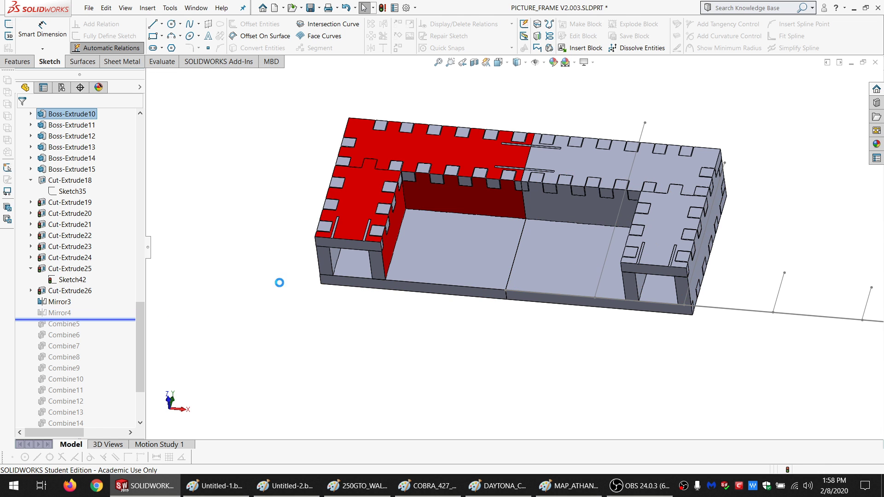
{"action": "scroll", "coordinate": [516, 247], "scroll_direction": "up", "scroll_amount": 4}
{"action": "mouse_move", "coordinate": [480, 246]}
{"action": "middle_mouse_down"}
{"action": "mouse_move", "coordinate": [510, 306]}
{"action": "mouse_move", "coordinate": [525, 295]}
{"action": "mouse_move", "coordinate": [538, 234]}
{"action": "mouse_move", "coordinate": [440, 149]}
{"action": "middle_mouse_up"}
{"action": "scroll", "coordinate": [540, 288], "scroll_direction": "up", "scroll_amount": 3}
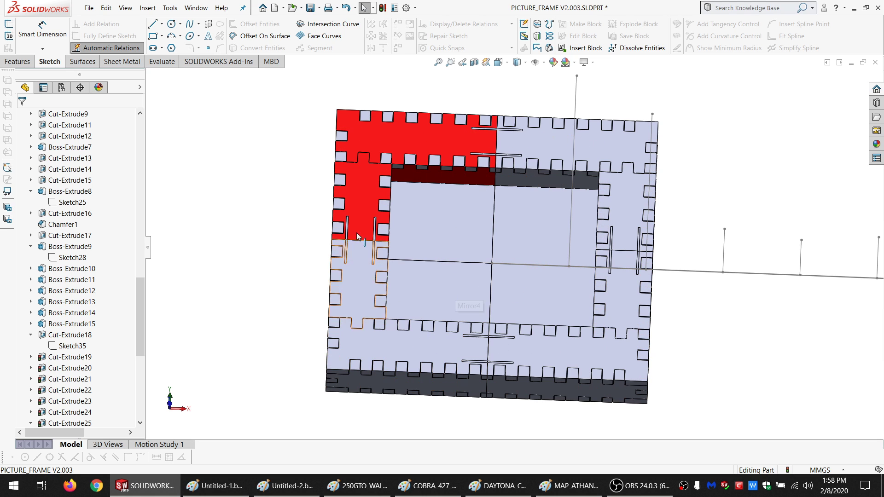
Roll the model forward through Combine5 to Combine17 and inspect the joined frame panels.
{"action": "scroll", "coordinate": [98, 312], "scroll_direction": "down", "scroll_amount": 6}
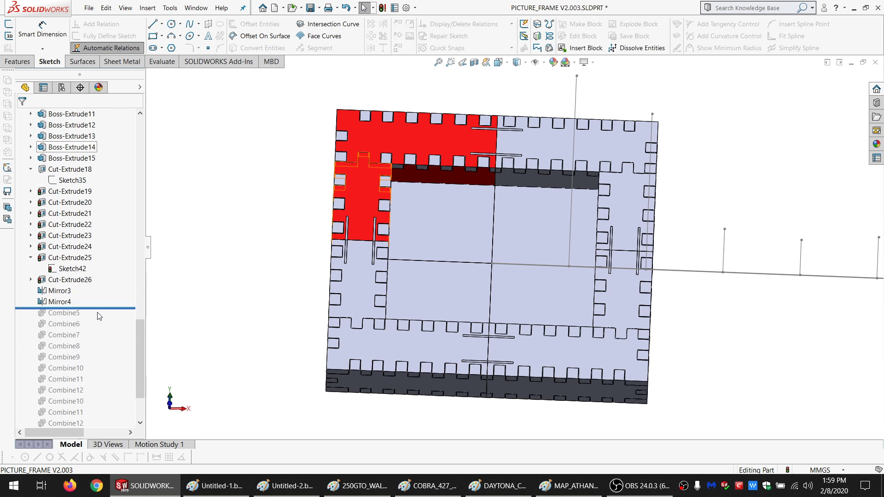
{"action": "left_click_drag", "start_coordinate": [103, 276], "coordinate": [98, 415]}
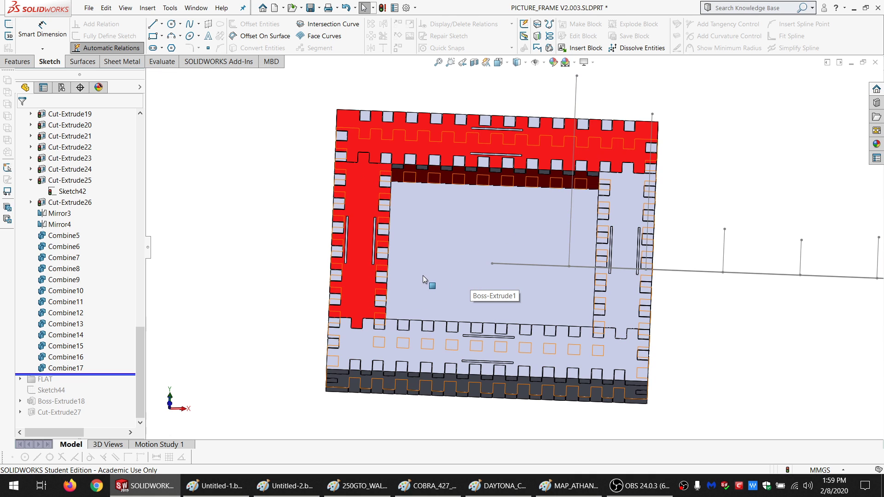
{"action": "middle_click_drag", "start_coordinate": [422, 297], "coordinate": [435, 284]}
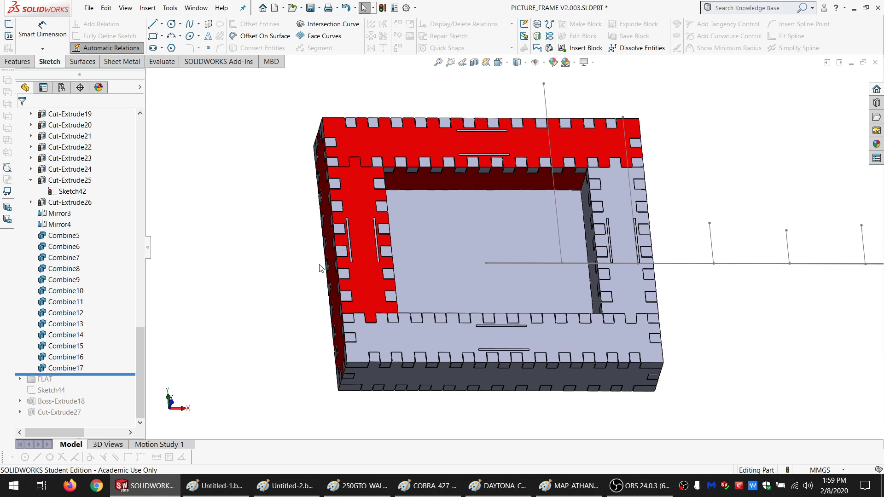
{"action": "middle_click_drag", "start_coordinate": [561, 271], "coordinate": [524, 240]}
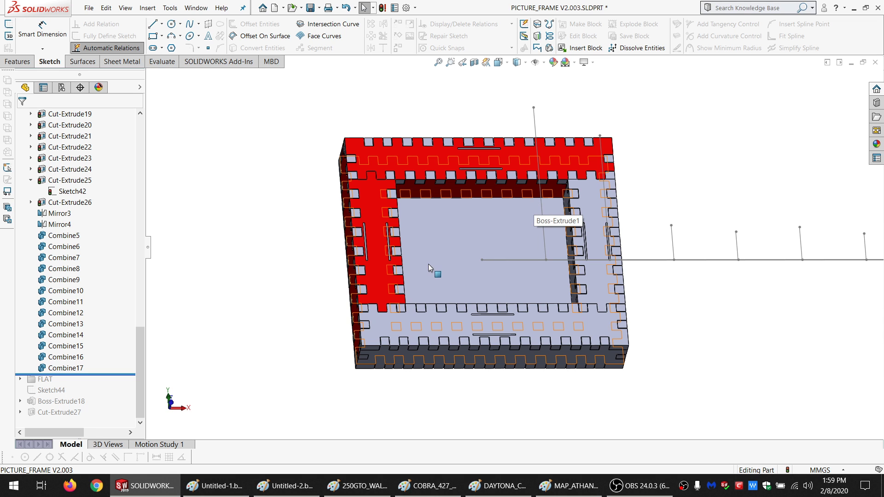
Hide the SKEL1 skeleton sketch.
{"action": "scroll", "coordinate": [58, 226], "scroll_direction": "up", "scroll_amount": 20}
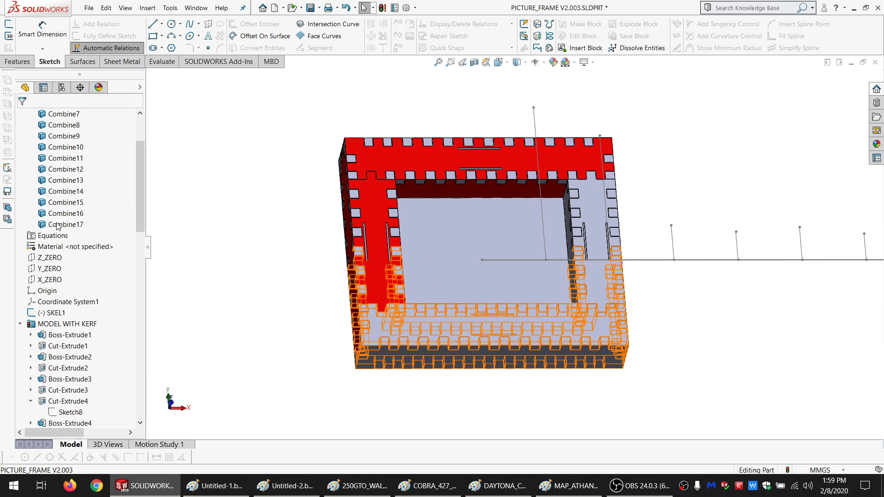
{"action": "left_click", "coordinate": [53, 313]}
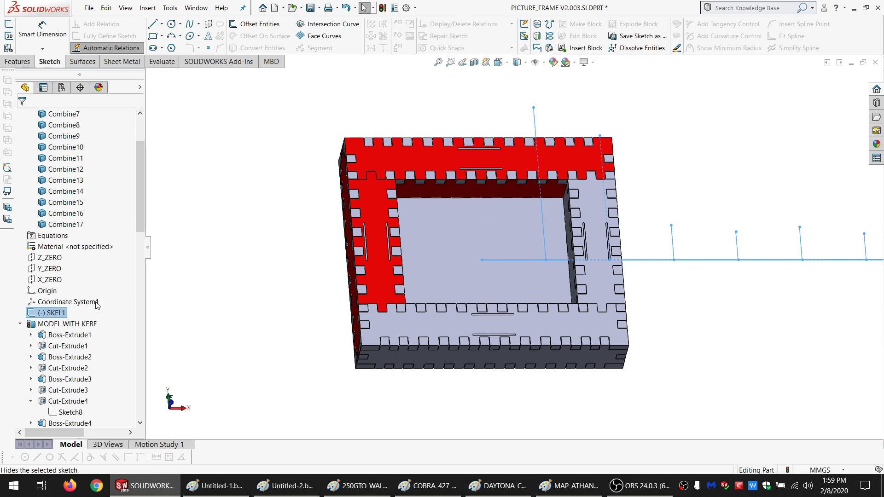
{"action": "left_click", "coordinate": [97, 305]}
Roll the model forward past the Combine features to include the FLAT folder.
{"action": "scroll", "coordinate": [90, 304], "scroll_direction": "down", "scroll_amount": 20}
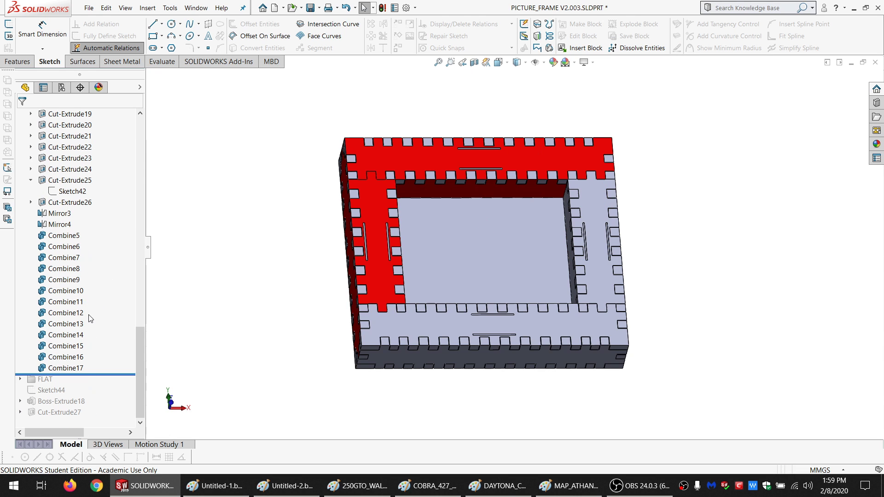
{"action": "left_click_drag", "start_coordinate": [92, 375], "coordinate": [105, 384]}
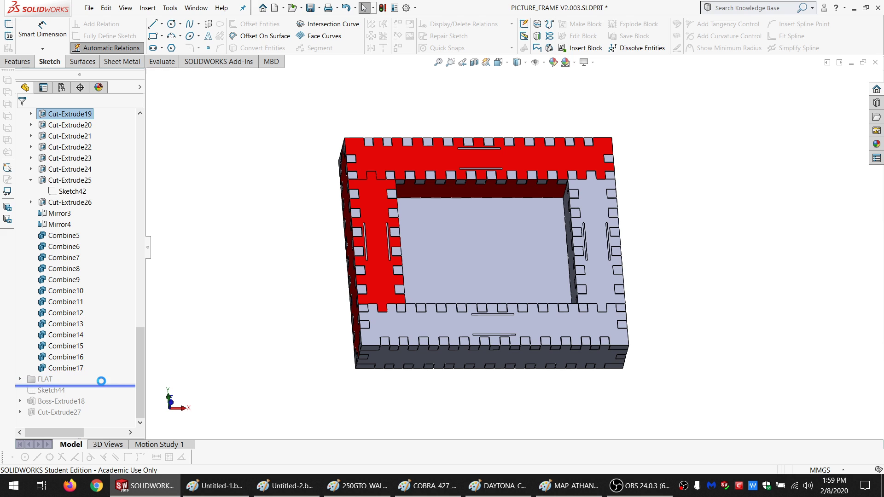
View the flat panel layout square-on to the face of the large back panel.
{"action": "scroll", "coordinate": [490, 292], "scroll_direction": "up", "scroll_amount": 3}
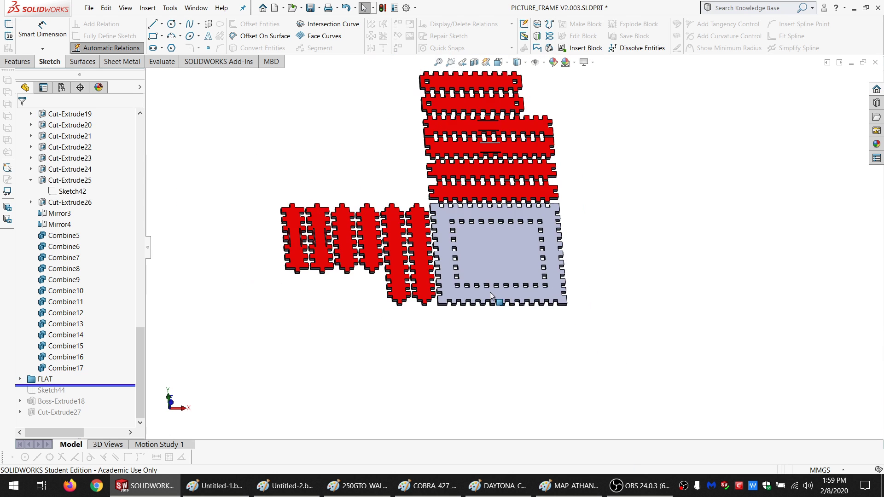
{"action": "scroll", "coordinate": [477, 223], "scroll_direction": "down", "scroll_amount": 1}
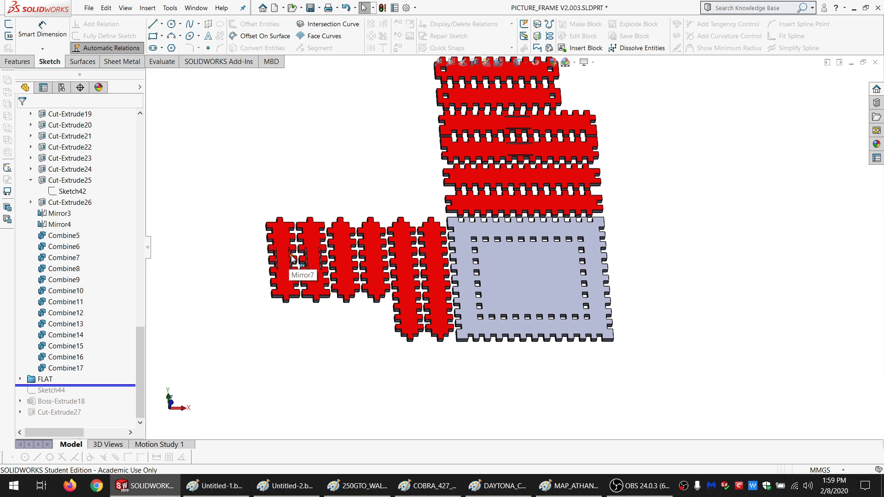
{"action": "left_click", "coordinate": [512, 258]}
{"action": "left_click", "coordinate": [548, 220]}
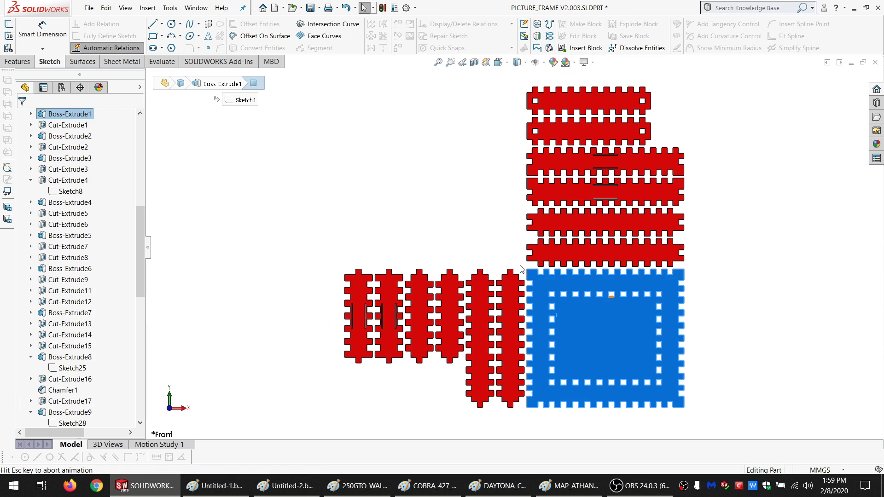
{"action": "left_click", "coordinate": [448, 198]}
{"action": "scroll", "coordinate": [691, 318], "scroll_direction": "up", "scroll_amount": 1}
{"action": "scroll", "coordinate": [691, 318], "scroll_direction": "down", "scroll_amount": 1}
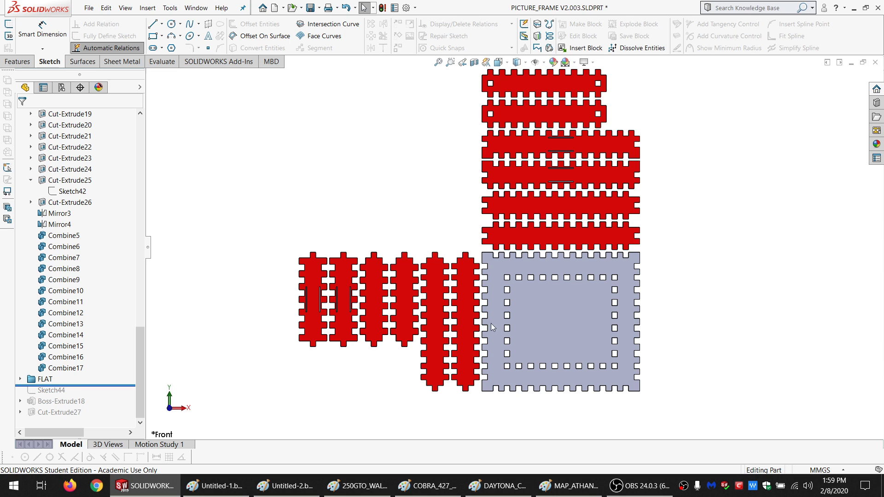
Roll the model forward past Boss-Extrude18 and open Sketch44 for editing.
{"action": "left_click_drag", "start_coordinate": [111, 386], "coordinate": [113, 401]}
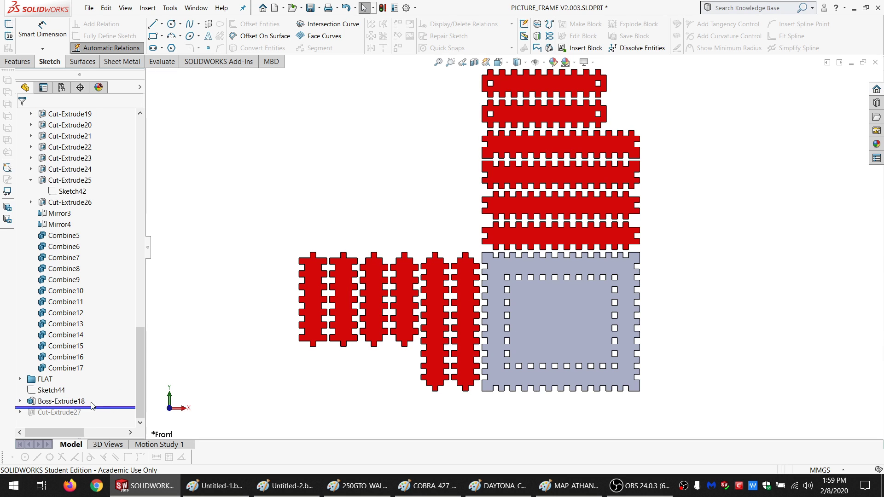
{"action": "left_click", "coordinate": [46, 390]}
{"action": "left_click", "coordinate": [44, 367]}
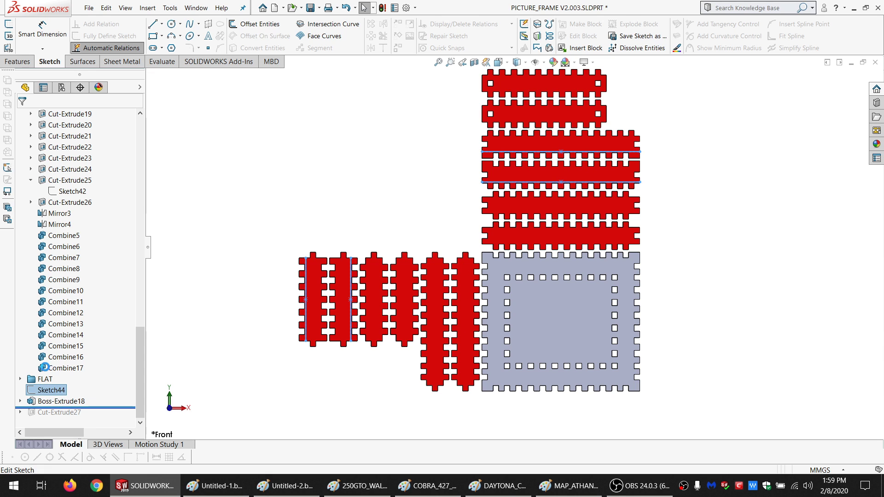
Examine the Sketch44 reference lines beside the slots on the side, top and bottom panels, and exit the sketch.
{"action": "scroll", "coordinate": [396, 242], "scroll_direction": "down", "scroll_amount": 10}
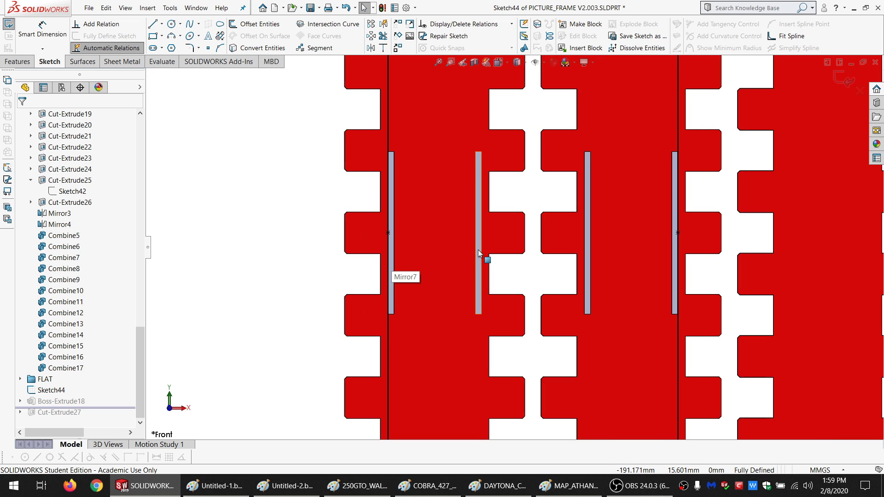
{"action": "scroll", "coordinate": [676, 253], "scroll_direction": "up", "scroll_amount": 6}
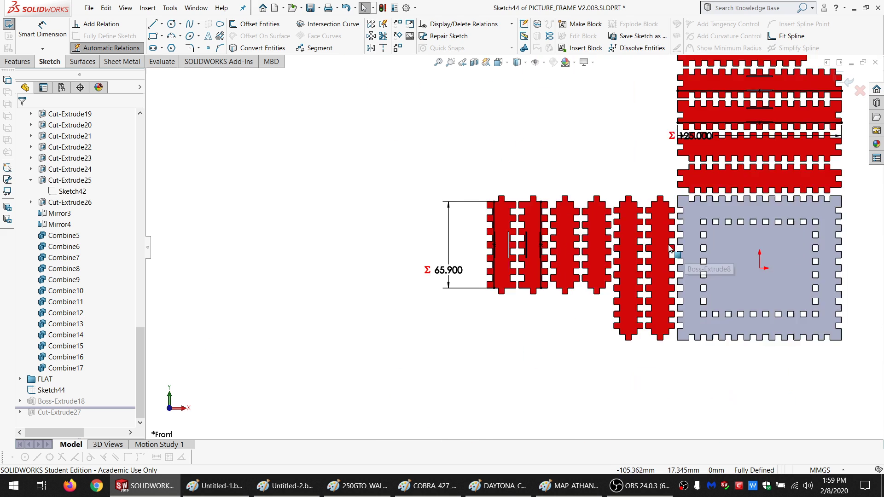
{"action": "scroll", "coordinate": [695, 201], "scroll_direction": "down", "scroll_amount": 3}
{"action": "scroll", "coordinate": [693, 203], "scroll_direction": "down", "scroll_amount": 3}
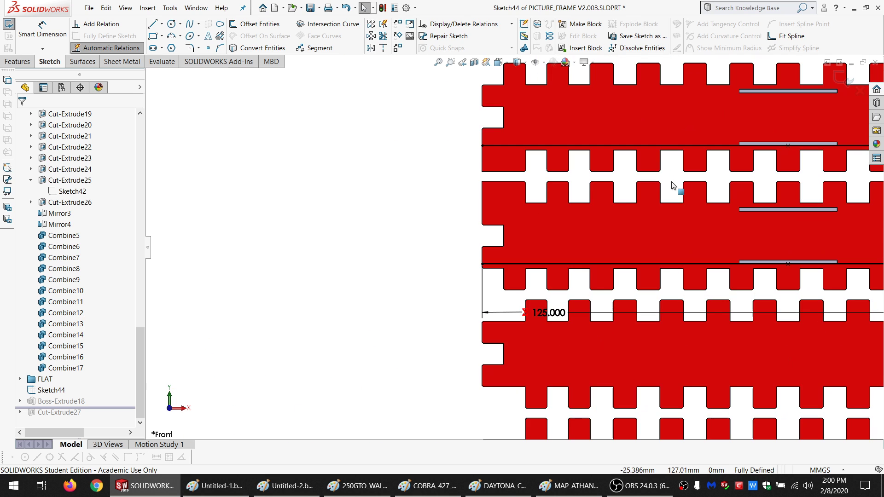
{"action": "scroll", "coordinate": [702, 268], "scroll_direction": "down", "scroll_amount": 2}
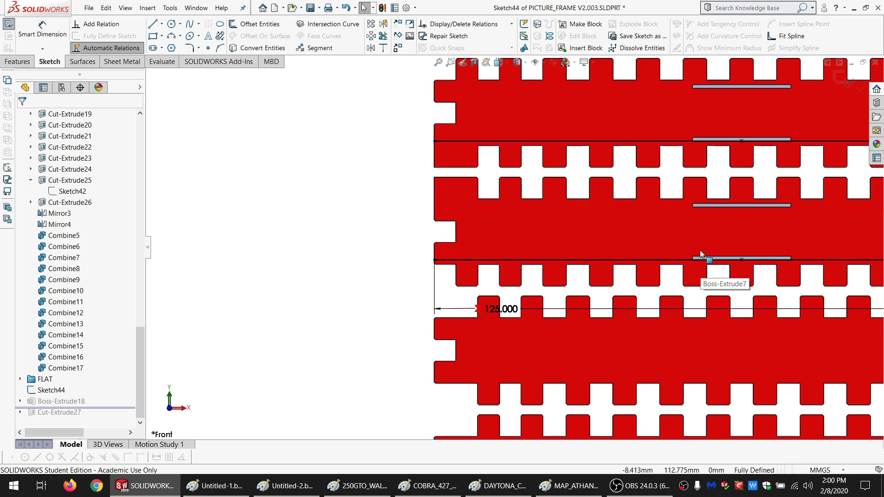
{"action": "left_click", "coordinate": [678, 261]}
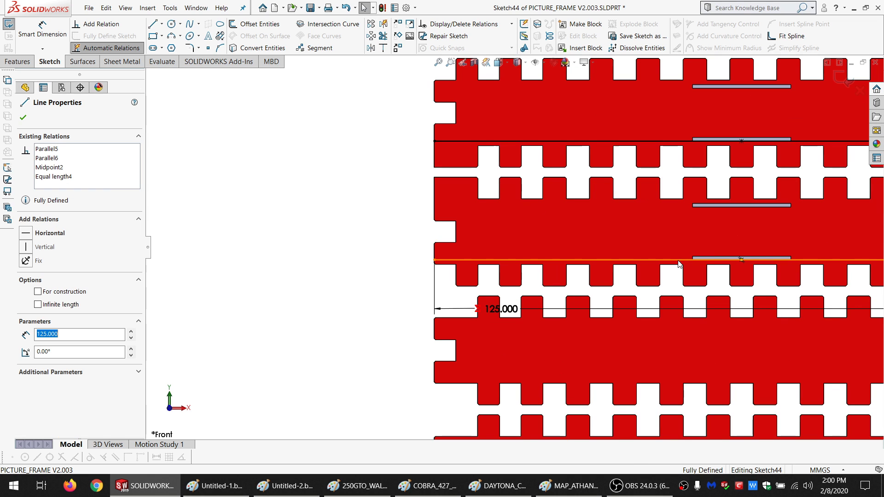
{"action": "scroll", "coordinate": [438, 264], "scroll_direction": "up", "scroll_amount": 4}
{"action": "scroll", "coordinate": [454, 358], "scroll_direction": "down", "scroll_amount": 1}
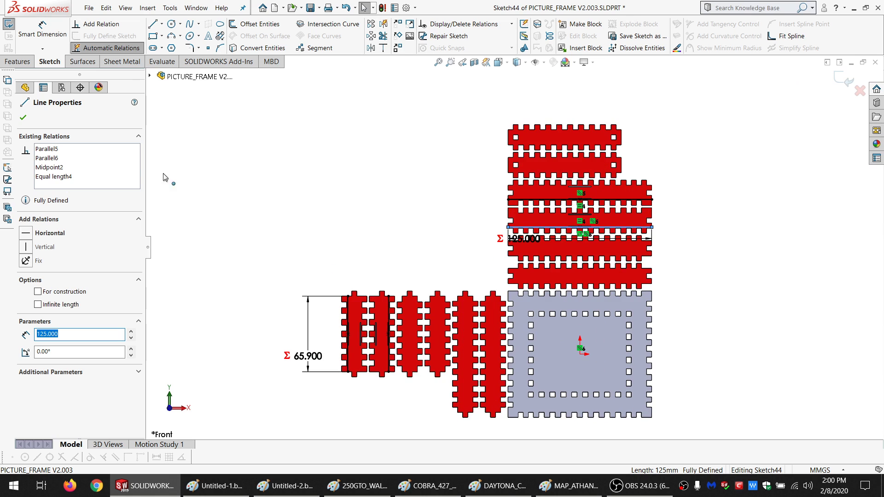
{"action": "left_click", "coordinate": [8, 24]}
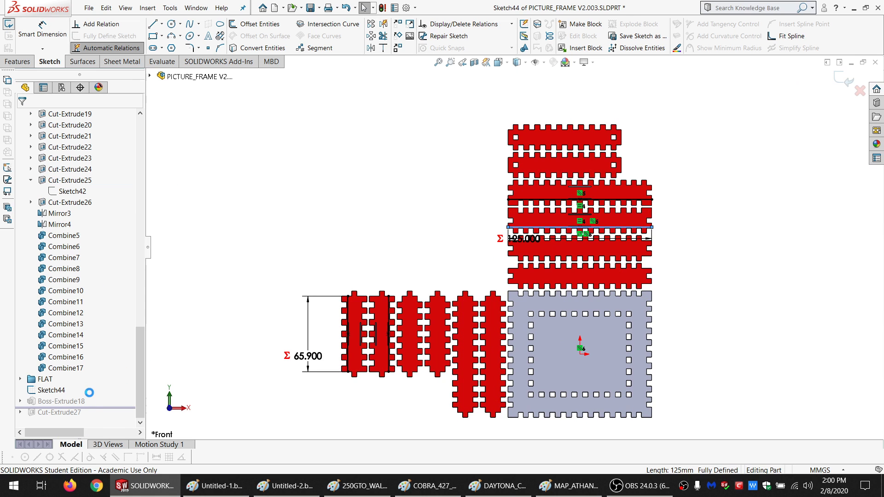
Open the sketch behind Boss-Extrude18, examine its profiles over the panel slots, and exit the sketch.
{"action": "left_click", "coordinate": [65, 401]}
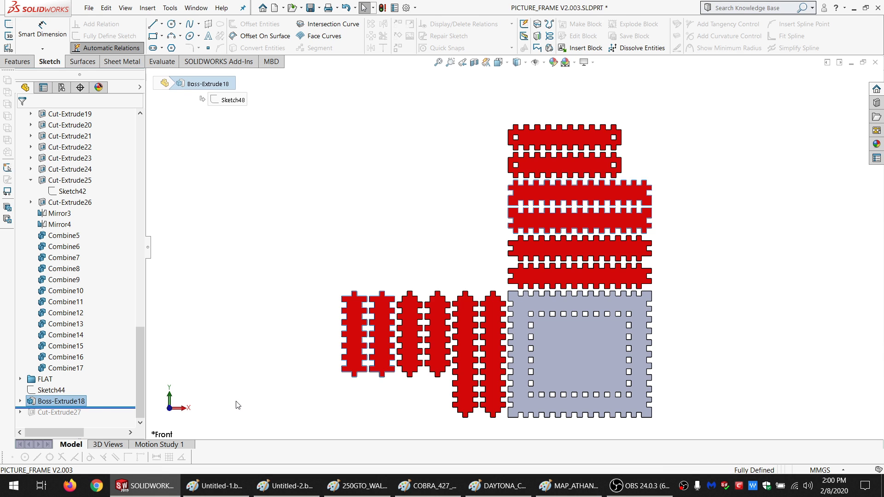
{"action": "scroll", "coordinate": [362, 392], "scroll_direction": "down", "scroll_amount": 3}
{"action": "left_click", "coordinate": [65, 401]}
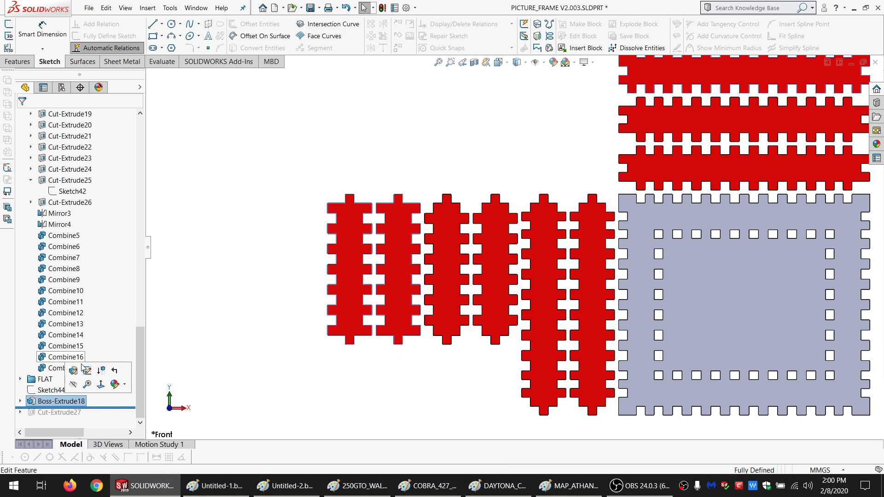
{"action": "left_click", "coordinate": [87, 369]}
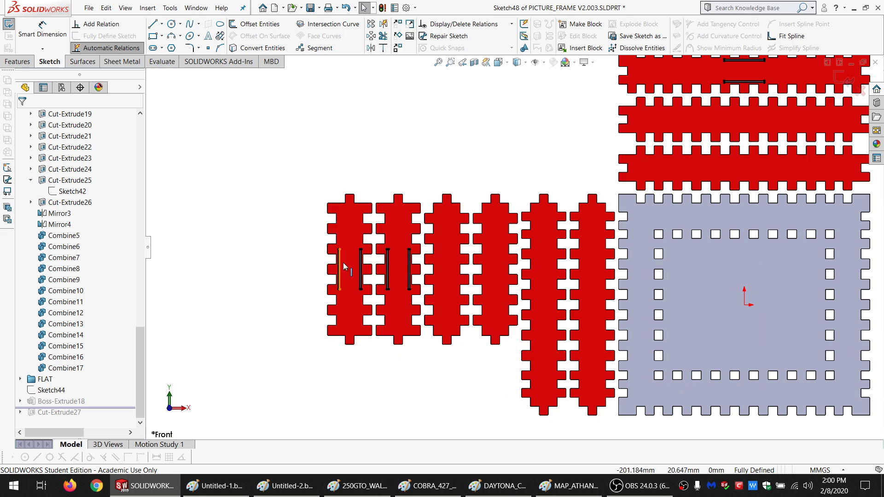
{"action": "scroll", "coordinate": [515, 248], "scroll_direction": "up", "scroll_amount": 4}
{"action": "scroll", "coordinate": [627, 136], "scroll_direction": "down", "scroll_amount": 3}
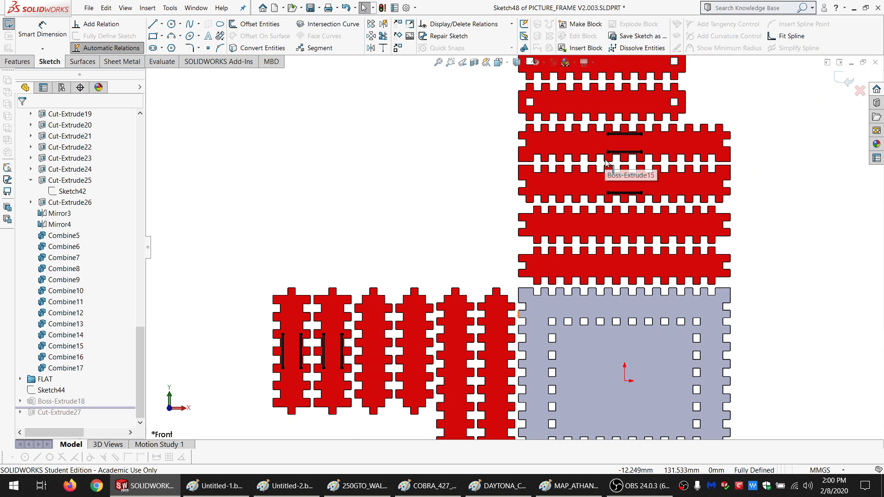
{"action": "left_click", "coordinate": [8, 27]}
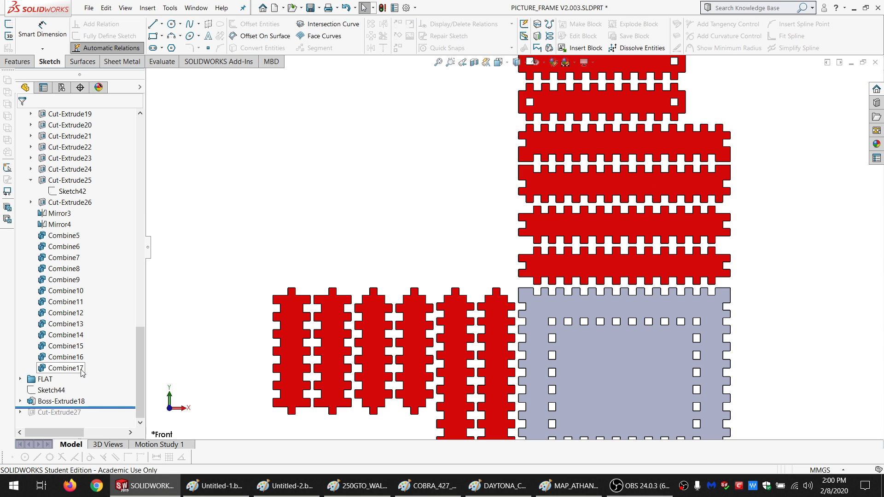
Roll the model forward past Cut-Extrude27 and inspect its BOTTOM, TOP and SIDE lettering sketch against the Sketch44 lines.
{"action": "left_click_drag", "start_coordinate": [113, 407], "coordinate": [117, 417]}
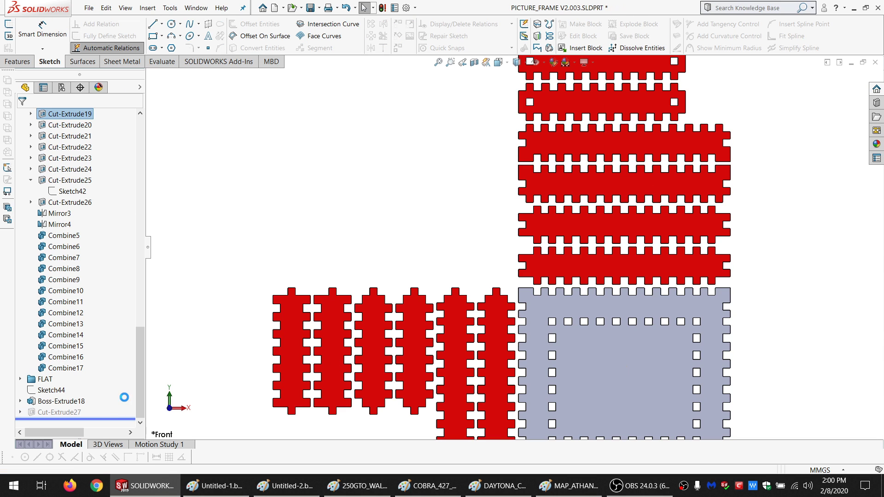
{"action": "left_click", "coordinate": [77, 413]}
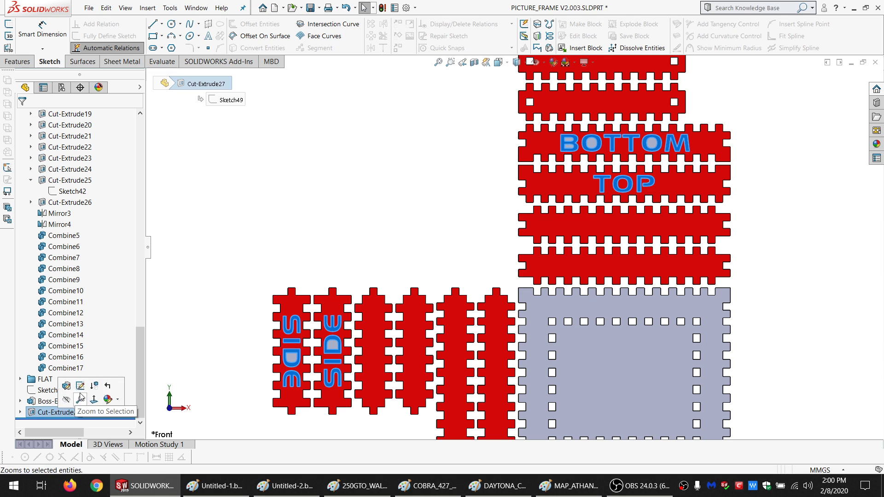
{"action": "right_click", "coordinate": [64, 411]}
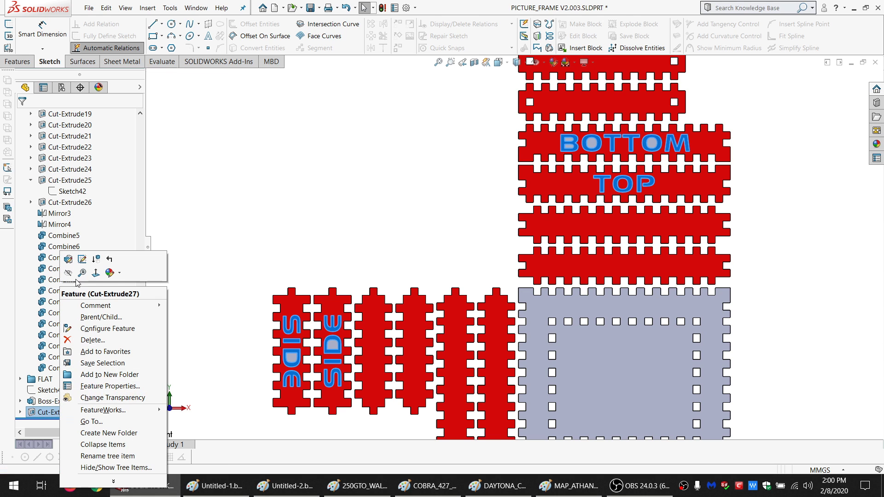
{"action": "left_click", "coordinate": [82, 259]}
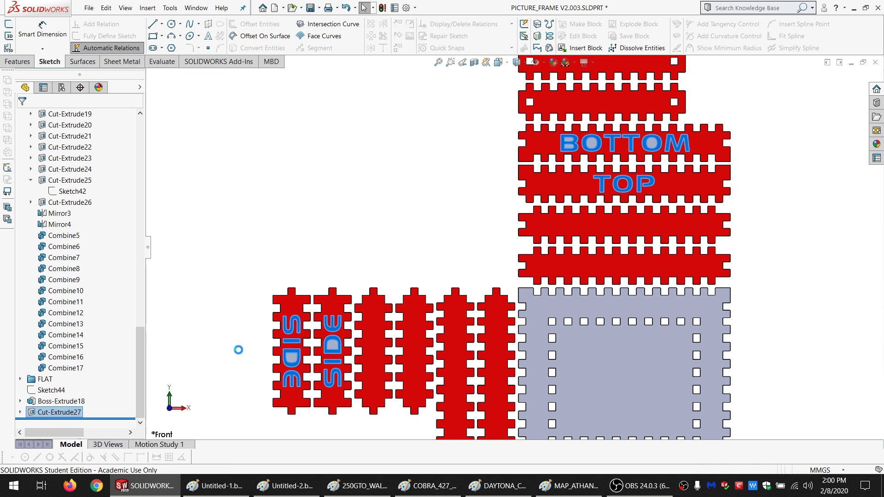
{"action": "left_click", "coordinate": [51, 392]}
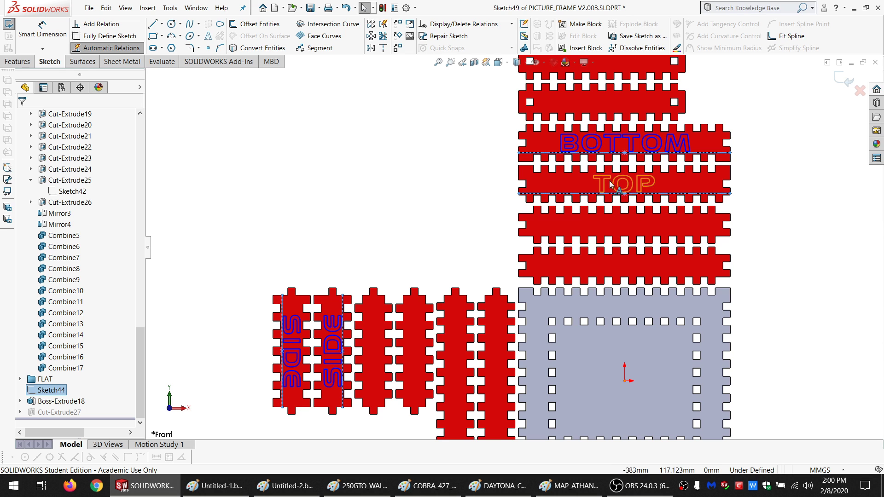
{"action": "left_click", "coordinate": [8, 25]}
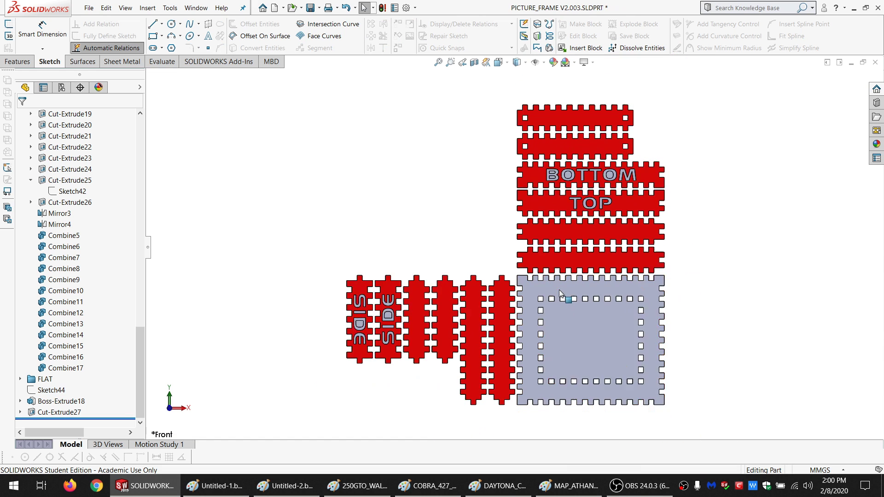
{"action": "scroll", "coordinate": [559, 290], "scroll_direction": "up", "scroll_amount": 2}
{"action": "scroll", "coordinate": [568, 287], "scroll_direction": "down", "scroll_amount": 3}
{"action": "scroll", "coordinate": [567, 287], "scroll_direction": "up", "scroll_amount": 2}
{"action": "scroll", "coordinate": [484, 216], "scroll_direction": "down", "scroll_amount": 2}
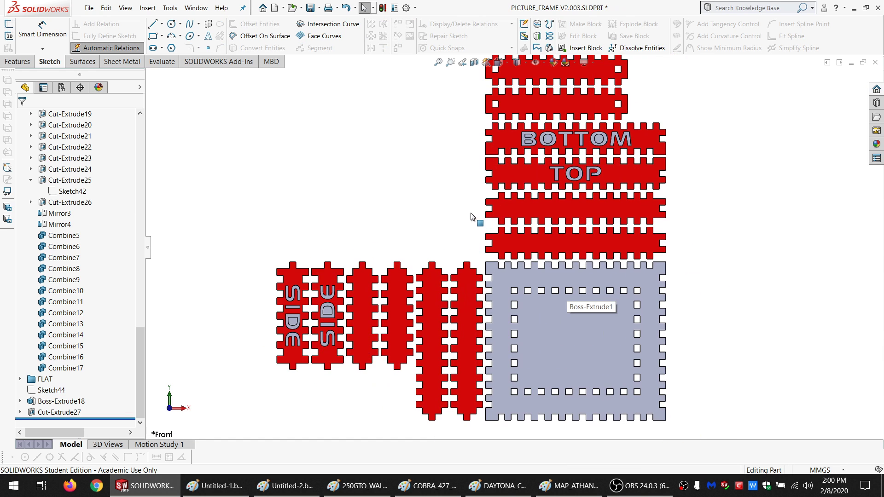
{"action": "scroll", "coordinate": [470, 217], "scroll_direction": "up", "scroll_amount": 1}
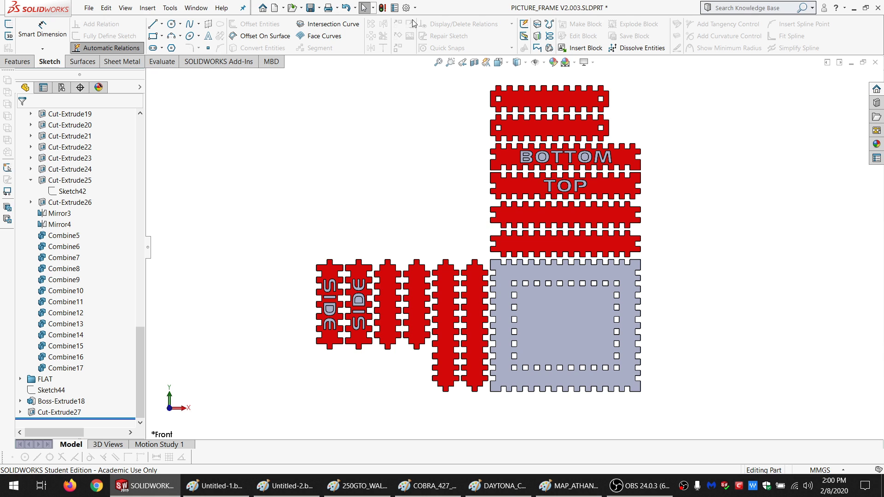
Review the configuration-specific file properties, particularly FINGER_SIDE_SPACE, and rebuild the part.
{"action": "left_click", "coordinate": [395, 8]}
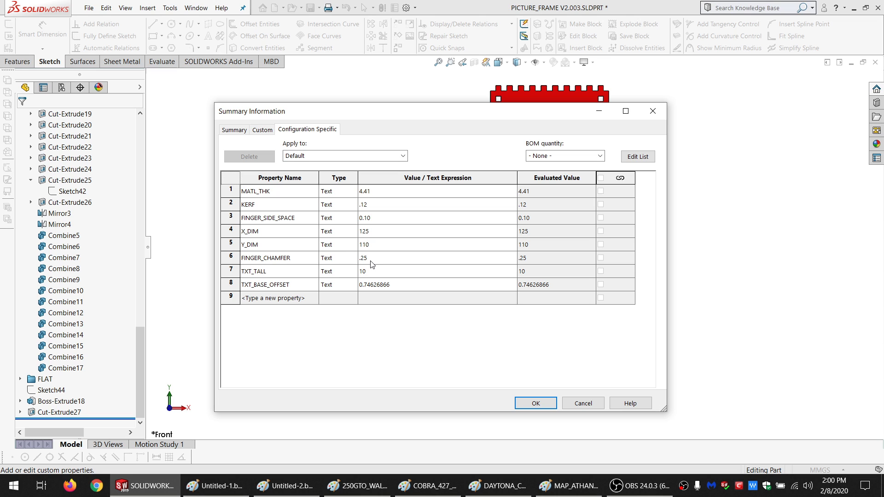
{"action": "left_click", "coordinate": [375, 219]}
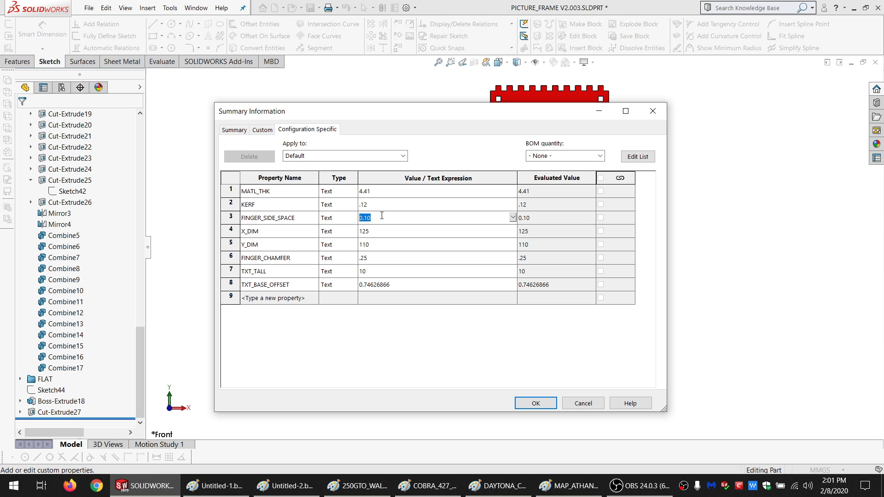
{"action": "left_click", "coordinate": [376, 218]}
{"action": "left_click", "coordinate": [585, 404]}
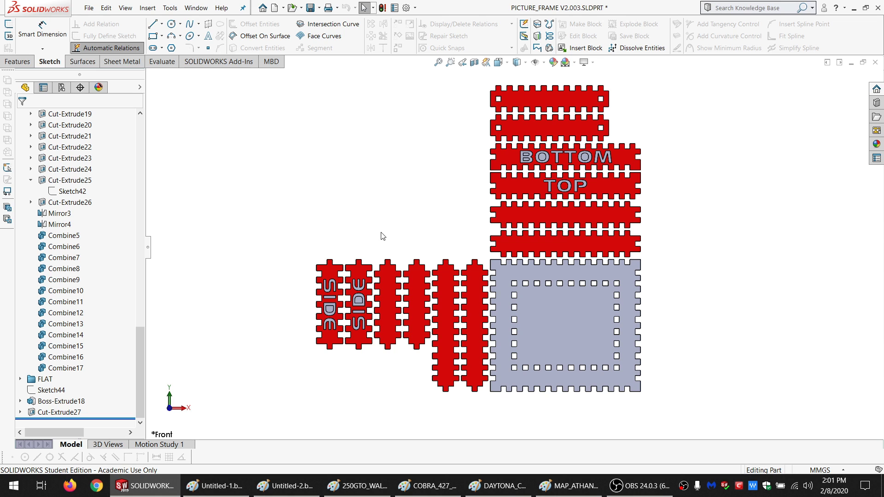
{"action": "key", "text": "ctrl+b"}
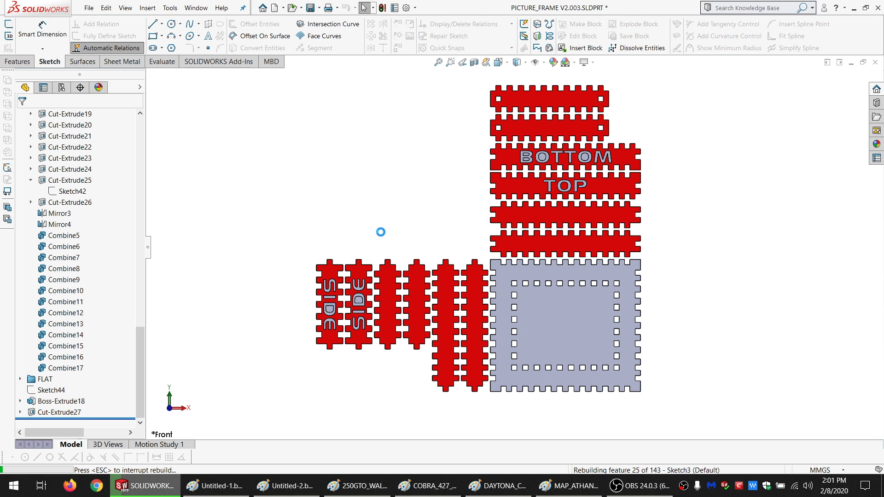